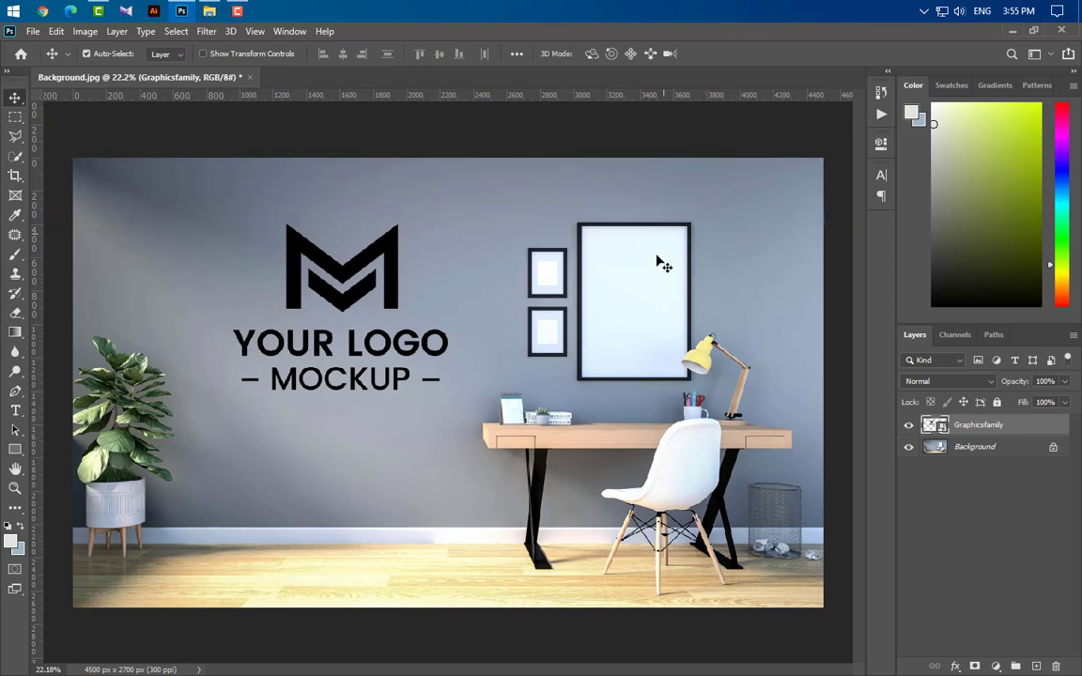
key("shift+Left")
key("shift+Left")
key("shift+Left")
key("shift+Left")
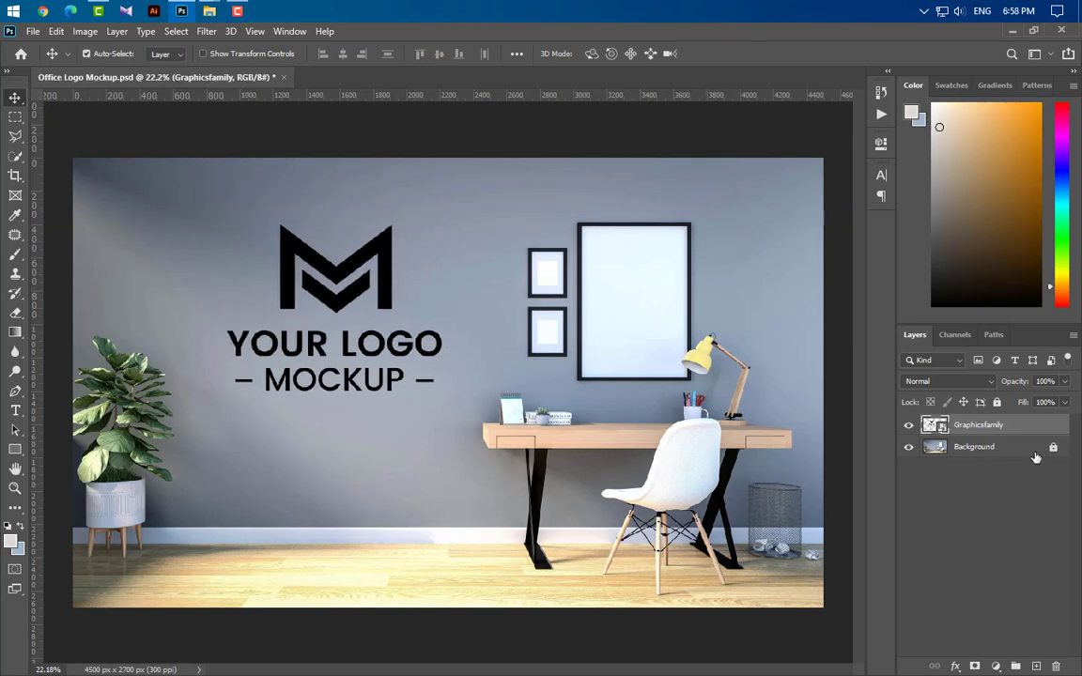
right_click(1029, 425)
left_click(922, 180)
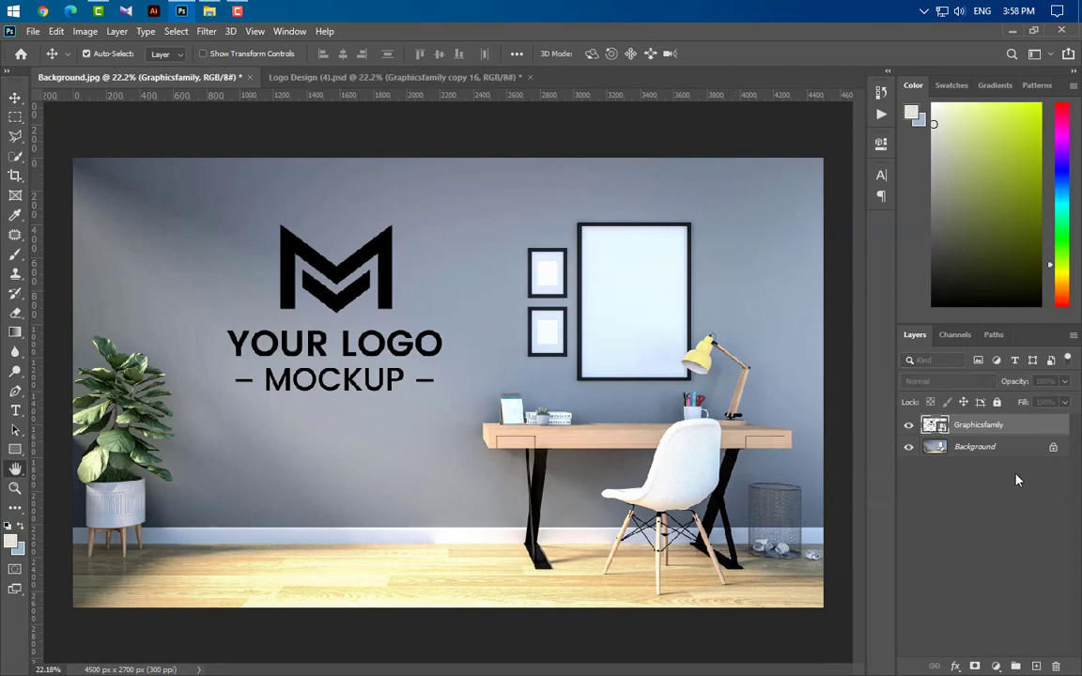
Step: Apply a Color Overlay with colour #fffae0 to the Graphicsfamily logo layer
double_click(1006, 425)
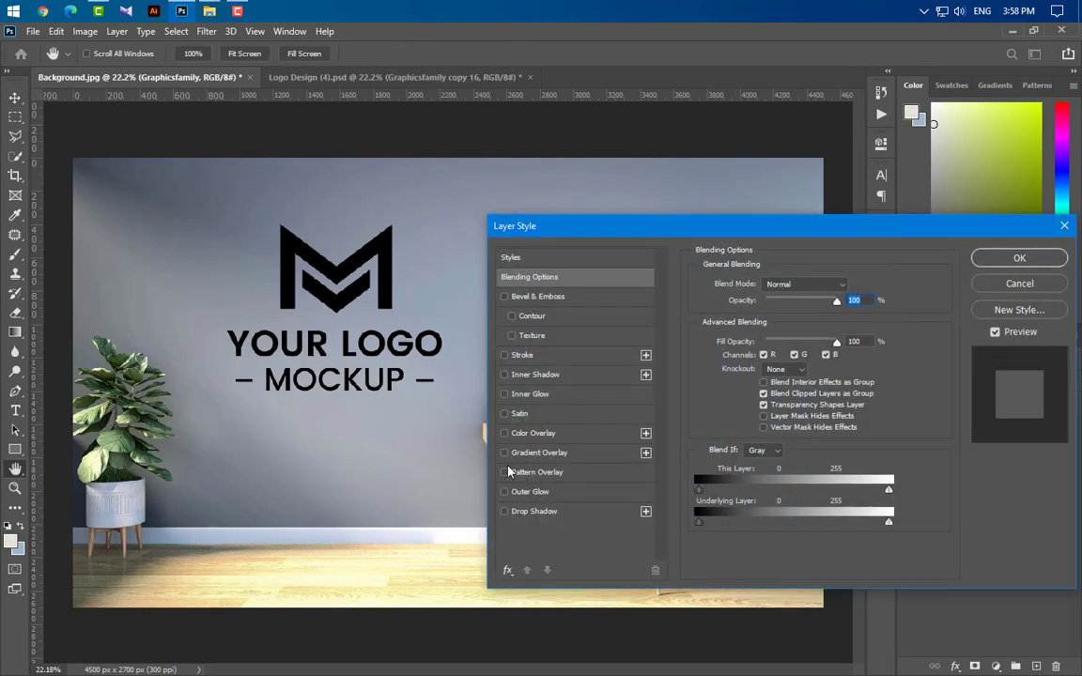
left_click(567, 434)
left_click(851, 286)
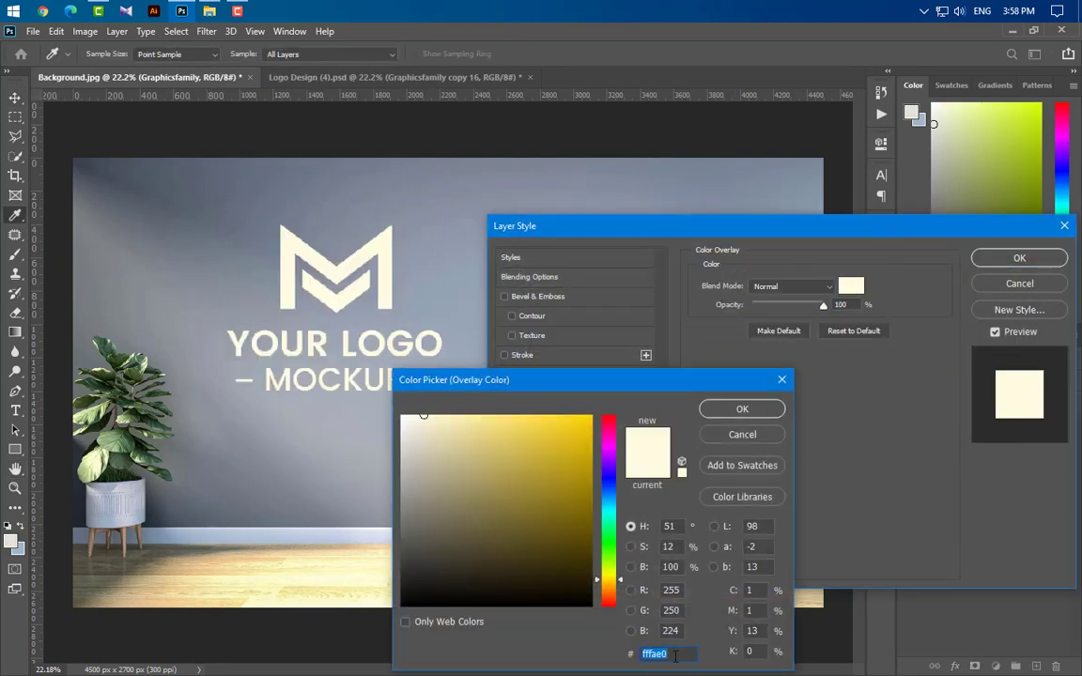
left_click(778, 411)
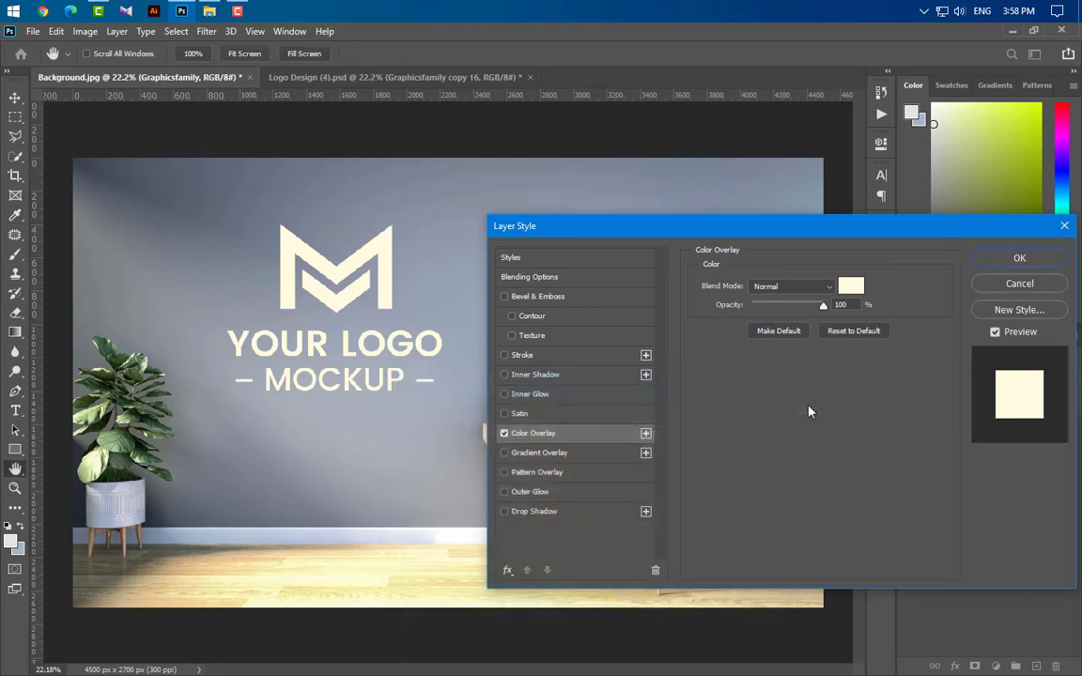
left_click(1020, 259)
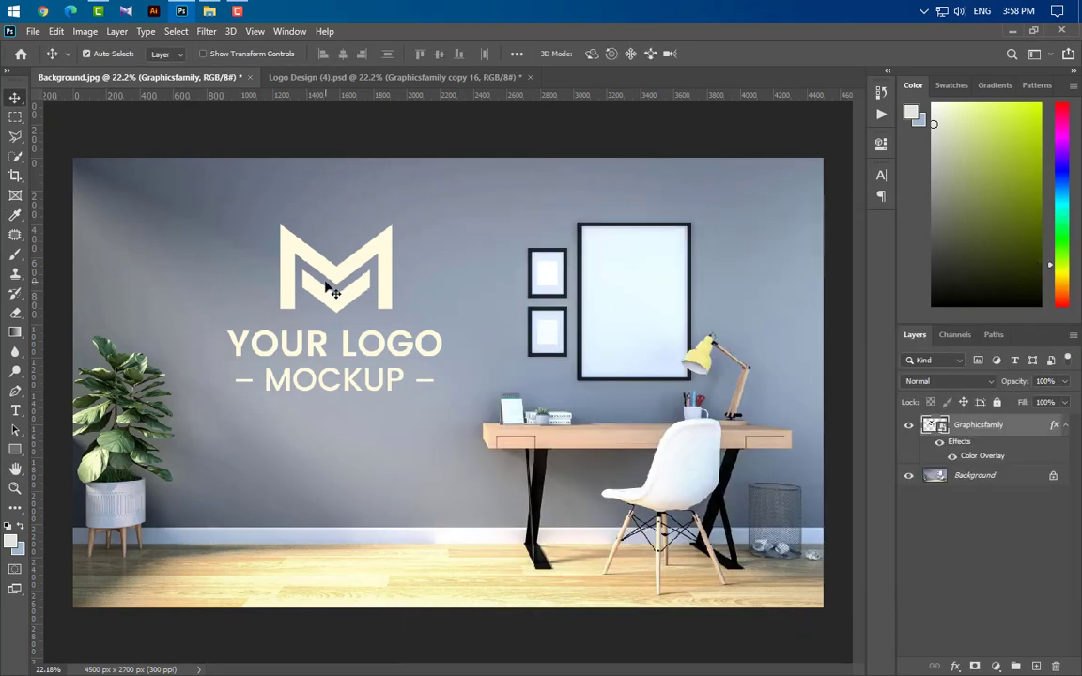
Step: Apply a Gaussian Blur with a 25 pixel radius to the logo layer
left_click(203, 32)
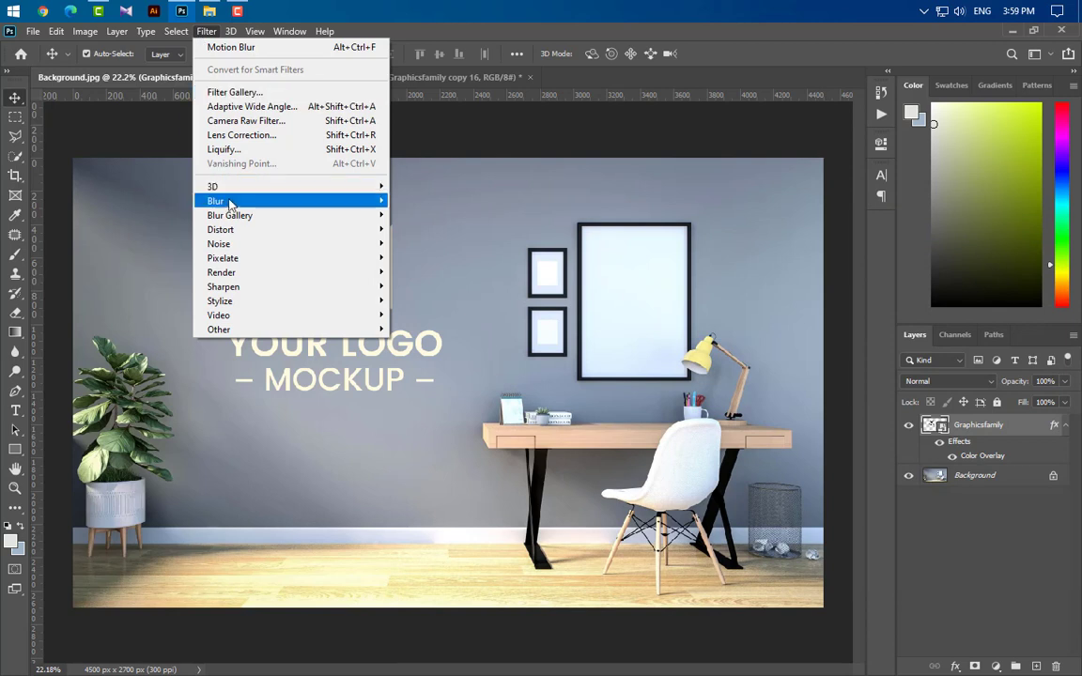
mouse_move(242, 203)
left_click(429, 257)
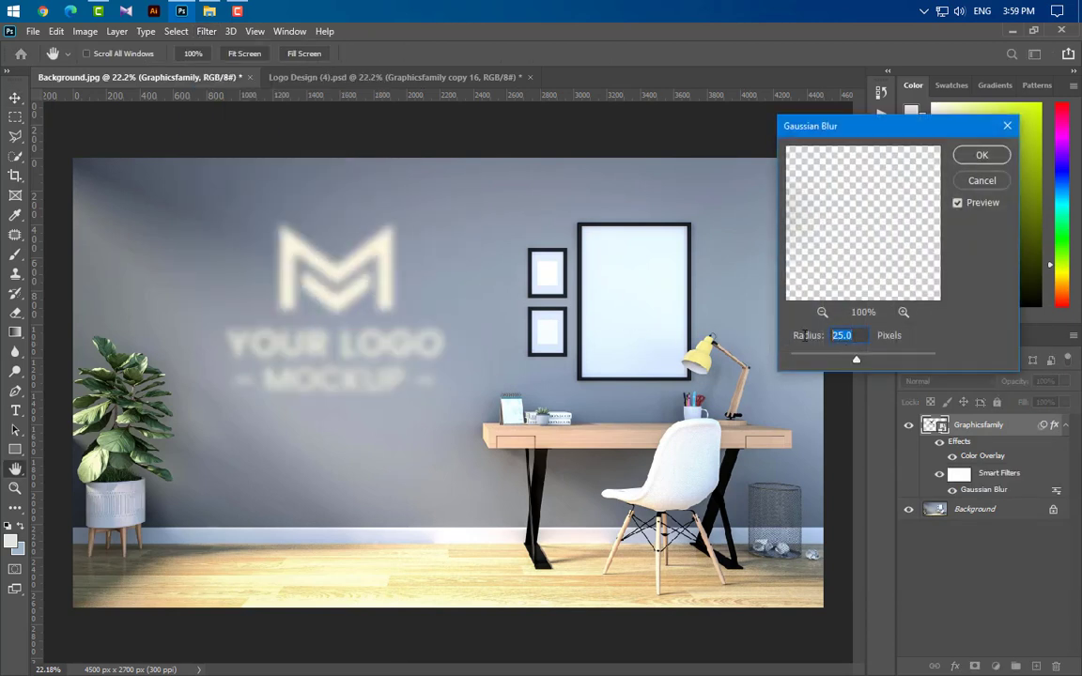
left_click(984, 156)
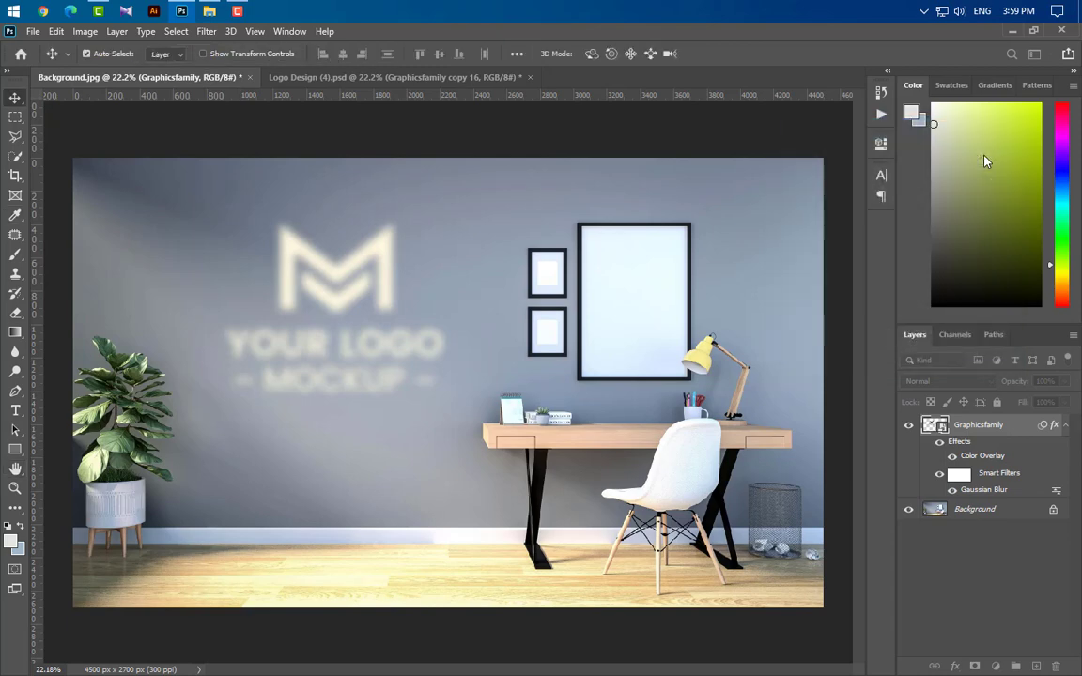
Step: Apply a Motion Blur with angle 90° and distance 200 pixels to the logo layer
left_click(205, 31)
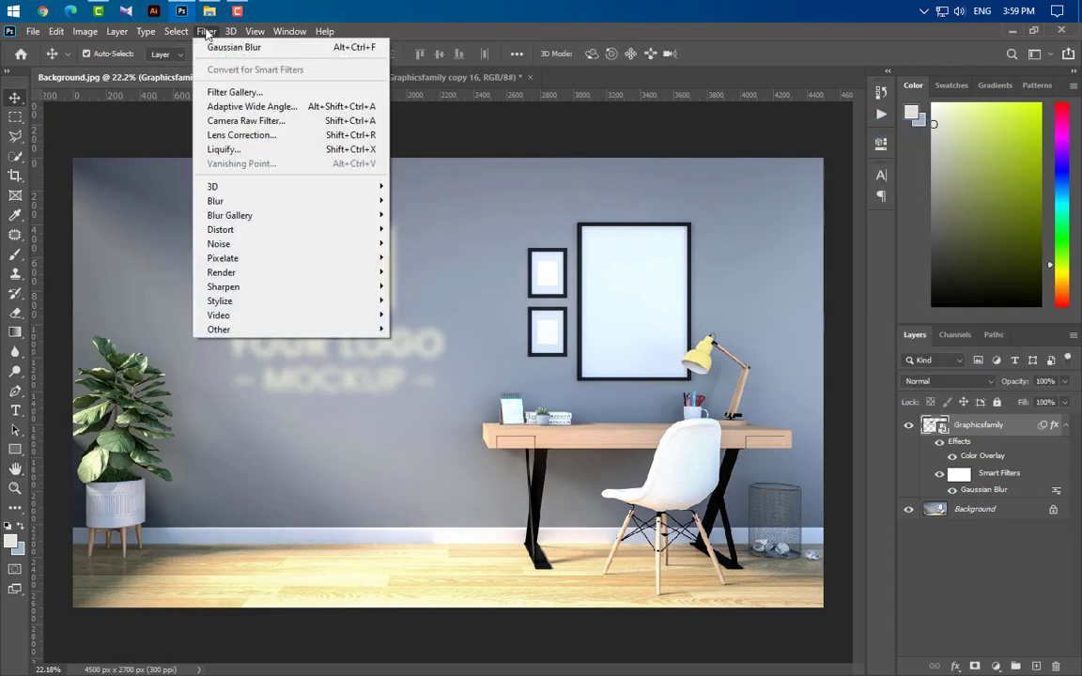
mouse_move(233, 202)
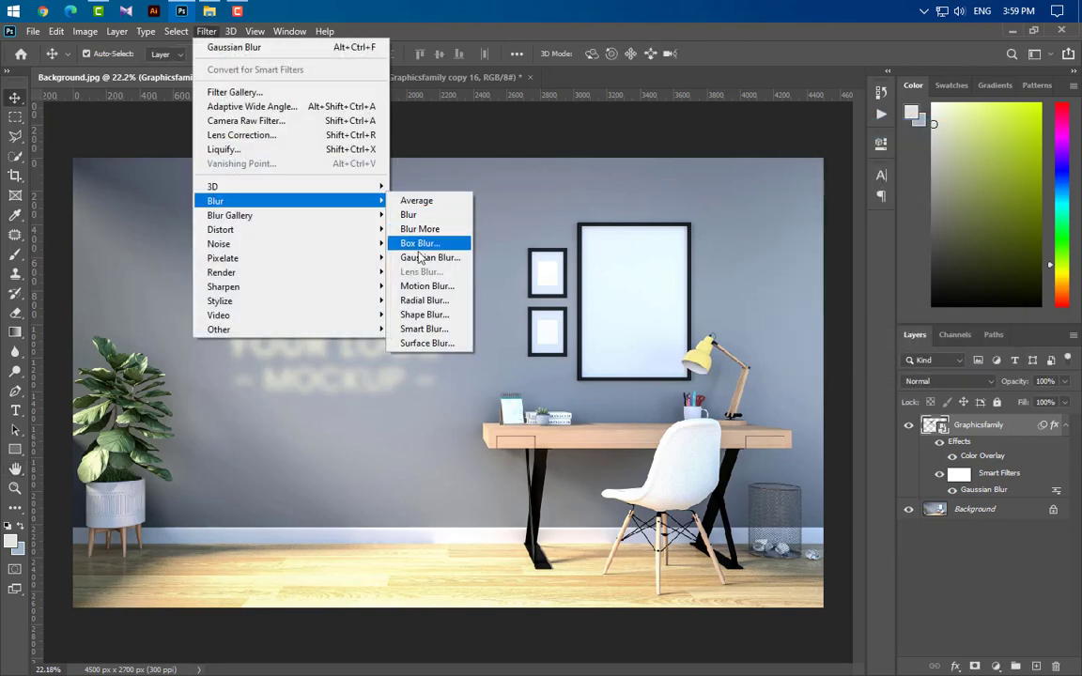
left_click(422, 288)
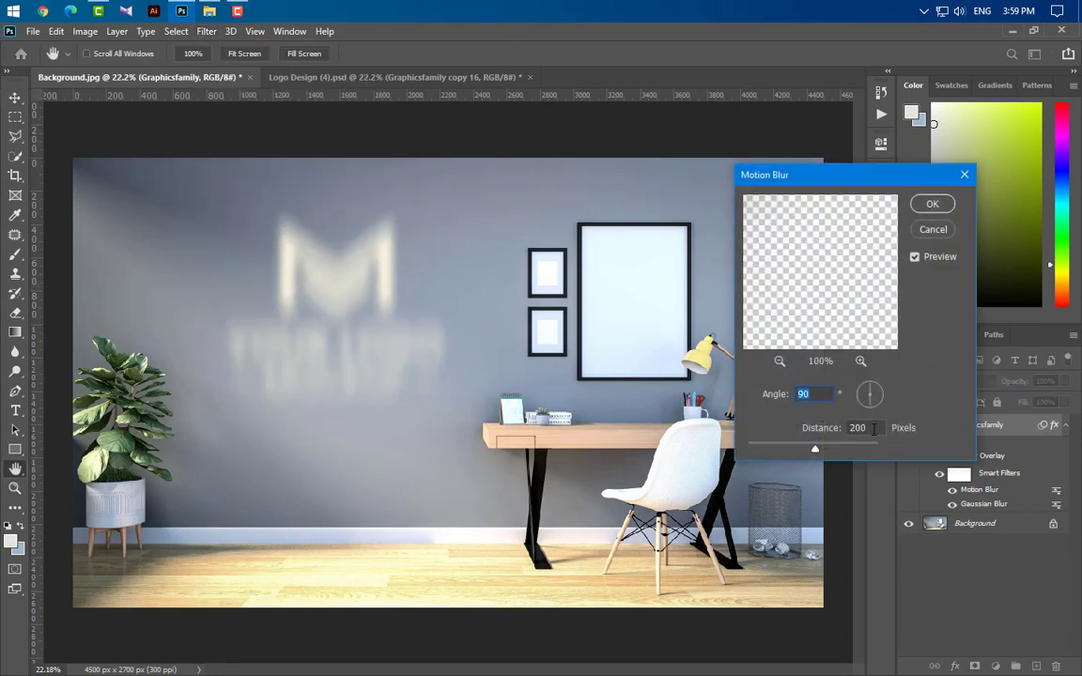
key("Tab")
left_click(932, 204)
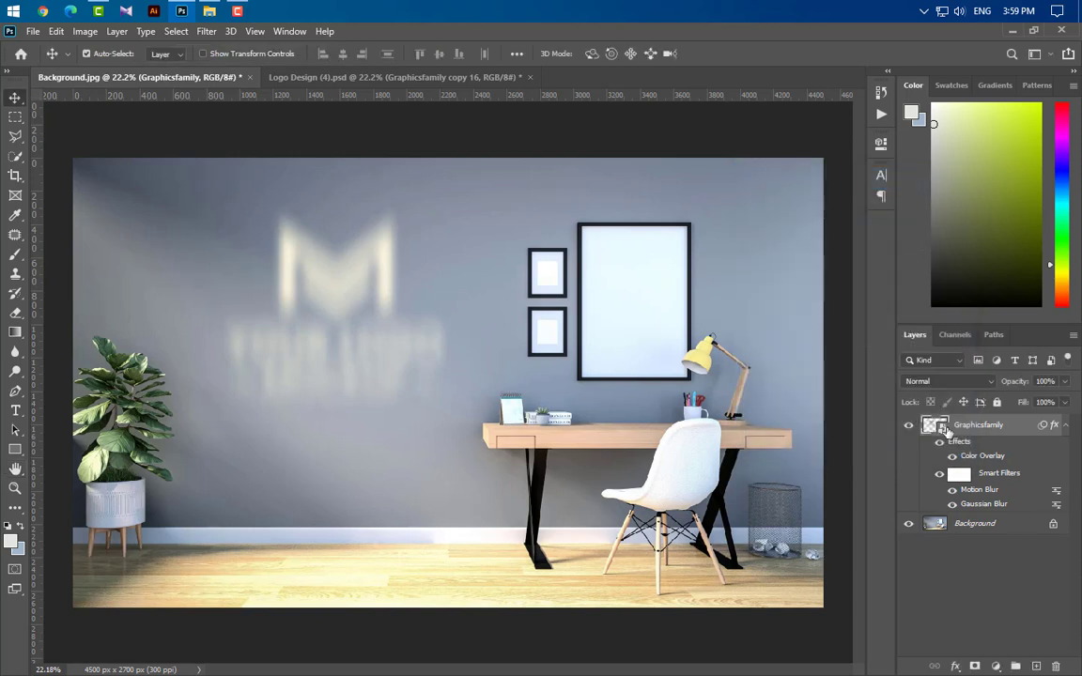
Step: Set the logo layer's opacity to 60% and duplicate the layer
left_click(1048, 381)
type("60")
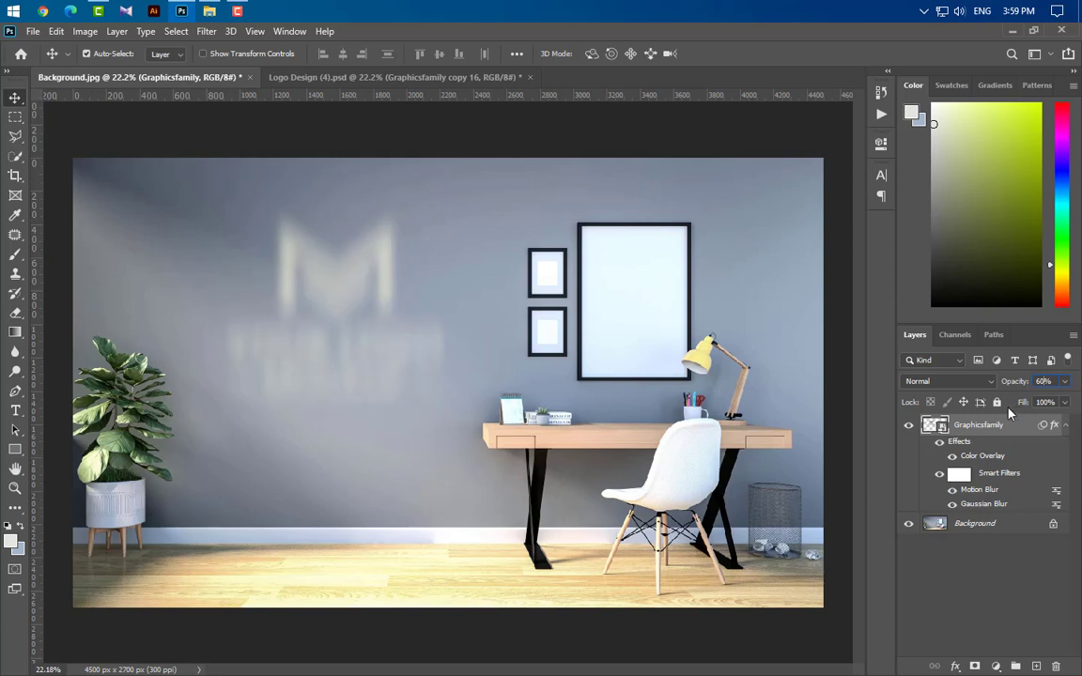
left_click_drag(1031, 429, 1038, 667)
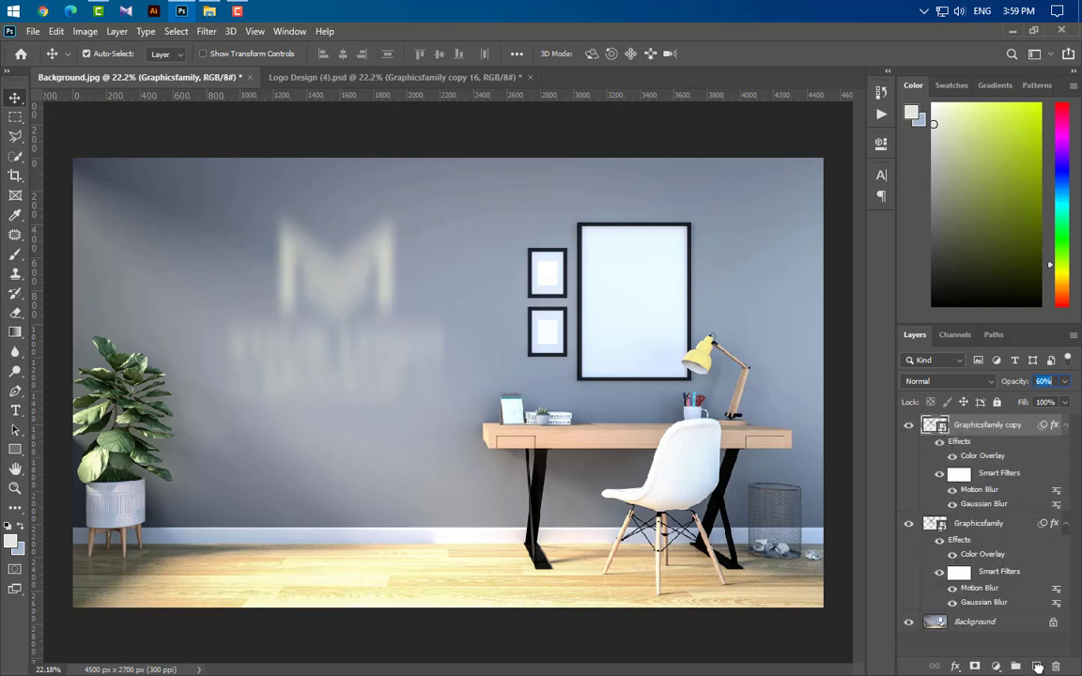
Step: Reopen the copy's Gaussian Blur smart filter, delete its radius value and confirm
double_click(982, 504)
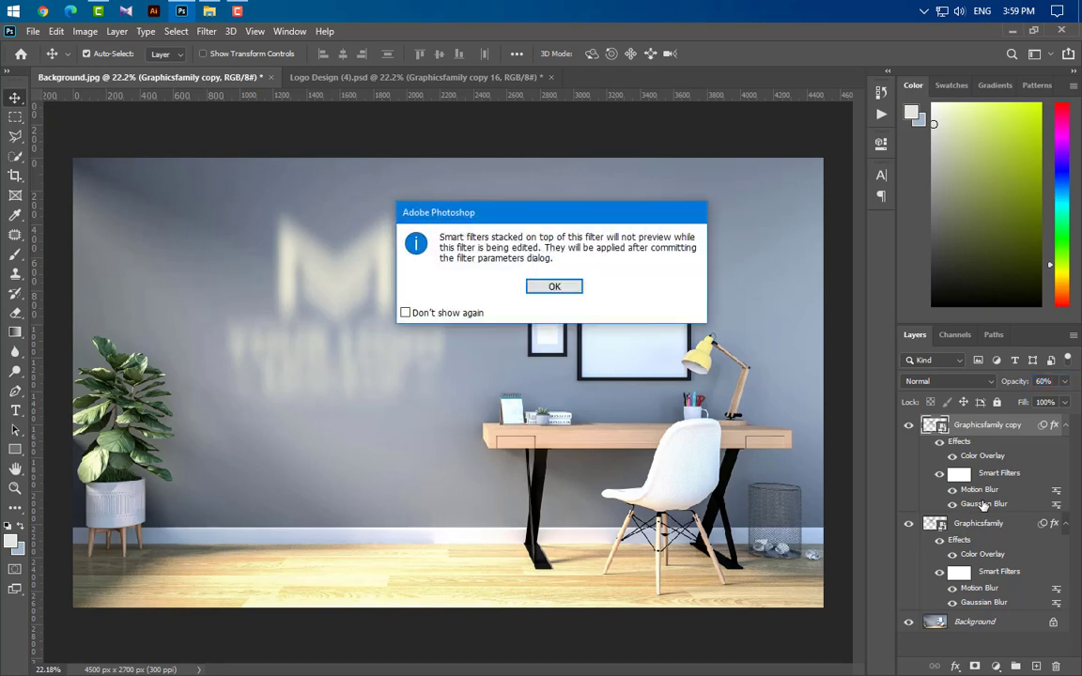
left_click(554, 292)
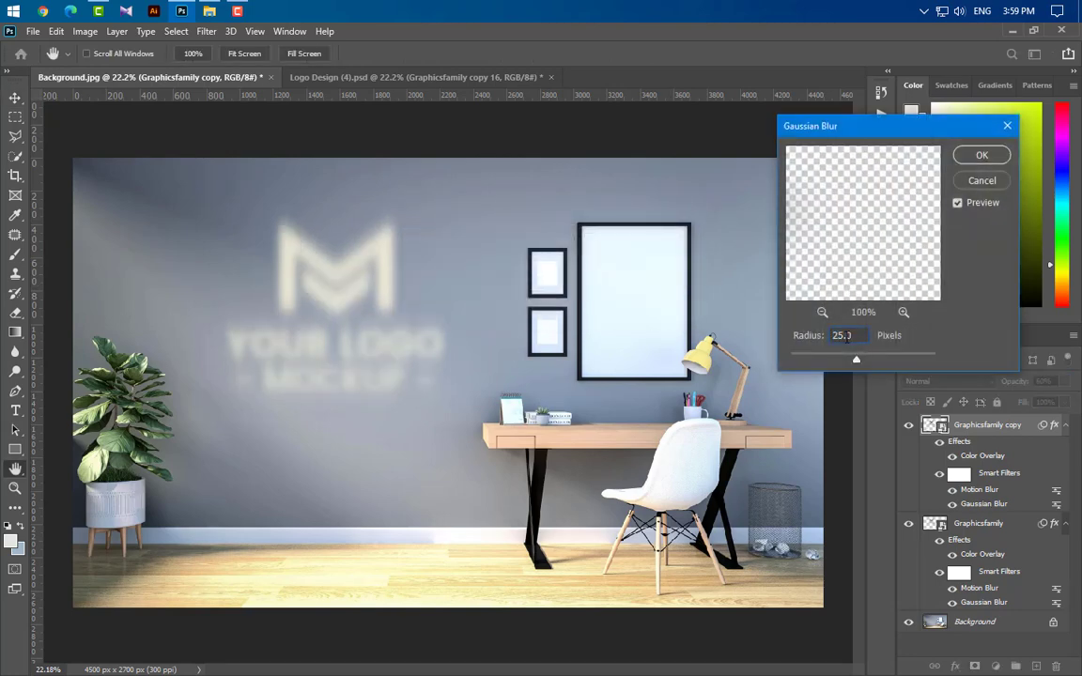
double_click(843, 335)
key("BackSpace")
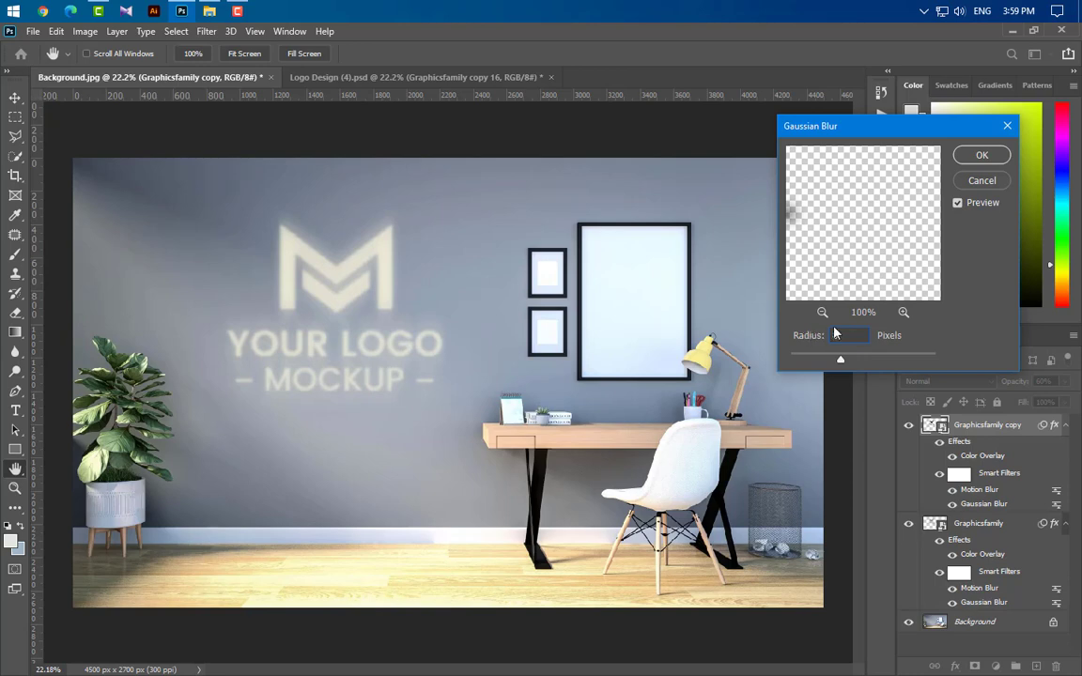
left_click(982, 156)
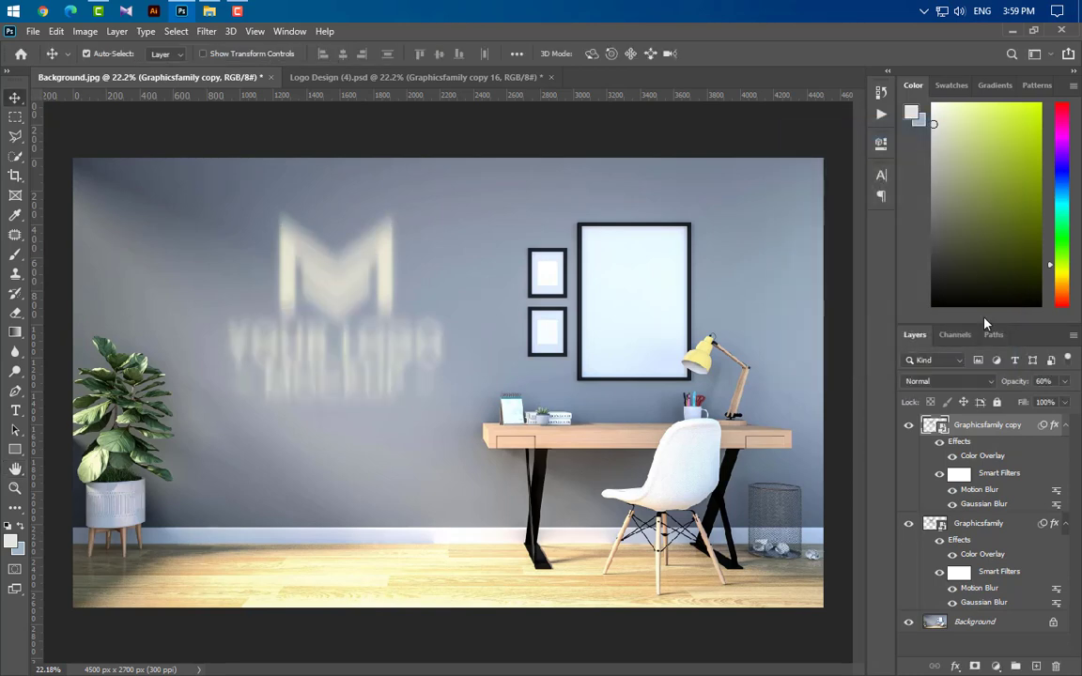
Step: Set the copy's Motion Blur distance to 50 pixels
double_click(983, 494)
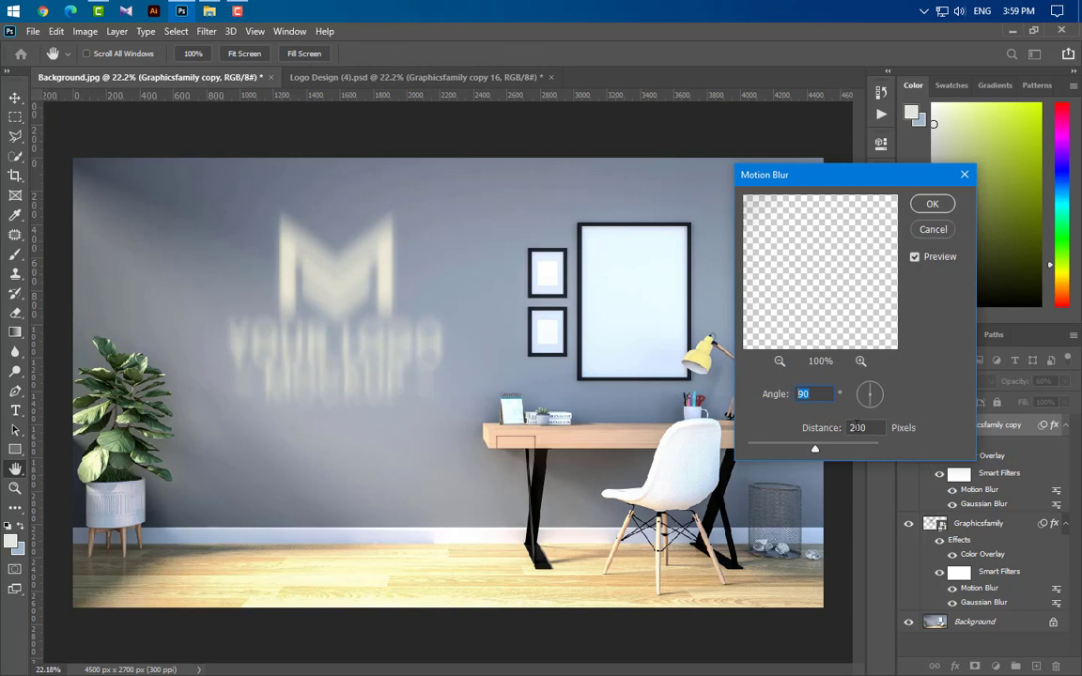
key("Tab")
type("50")
left_click(928, 205)
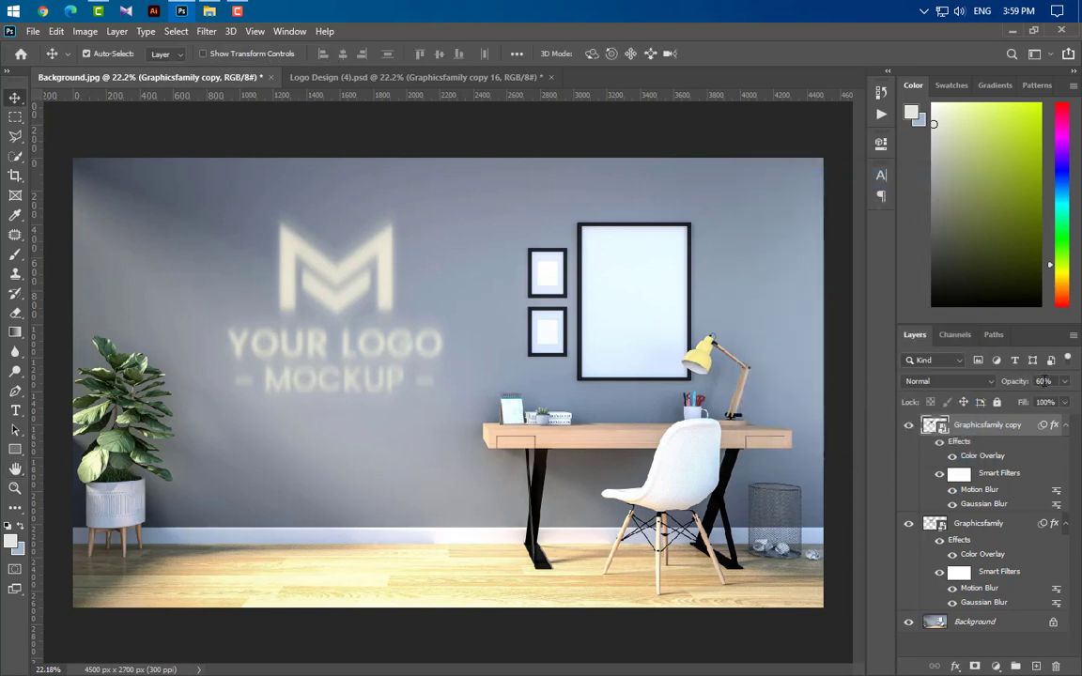
Step: Set the copy layer's opacity to 35% and duplicate it again
type("35")
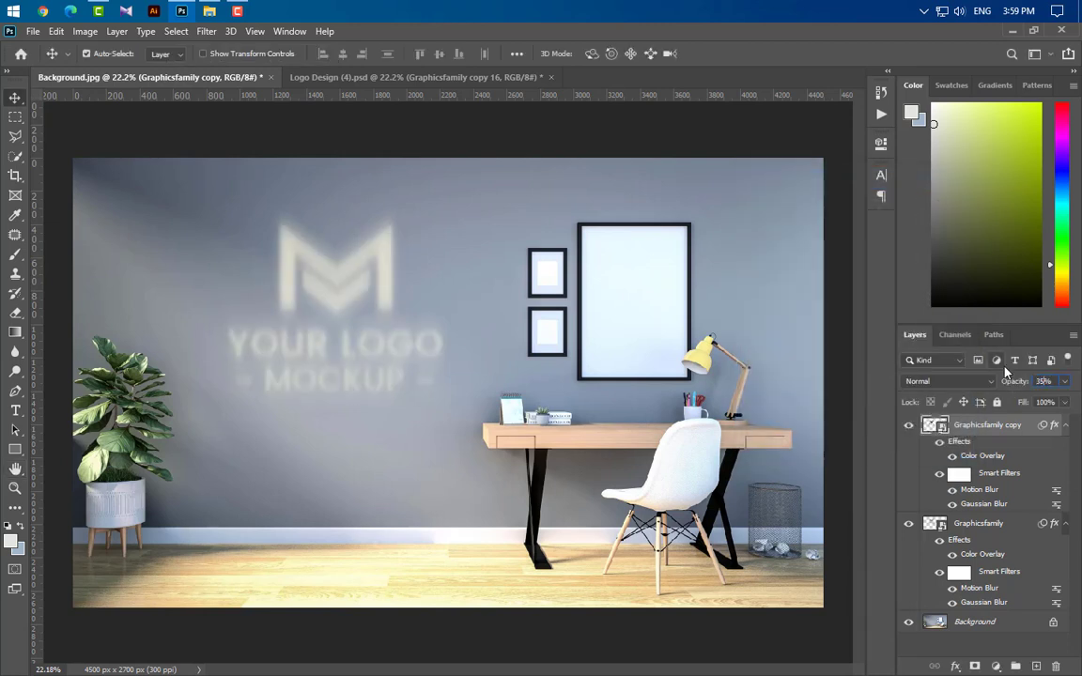
key("Return")
left_click_drag(986, 426, 1036, 666)
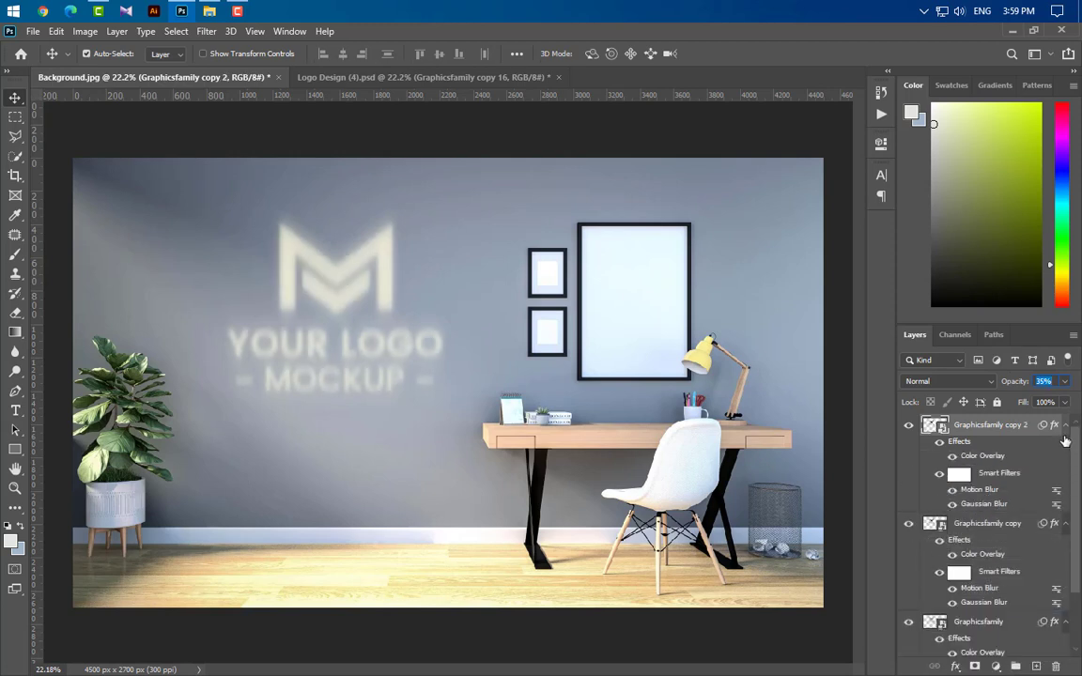
Step: Group the Graphicsfamily and Graphicsfamily copy layers together
left_click(1065, 523)
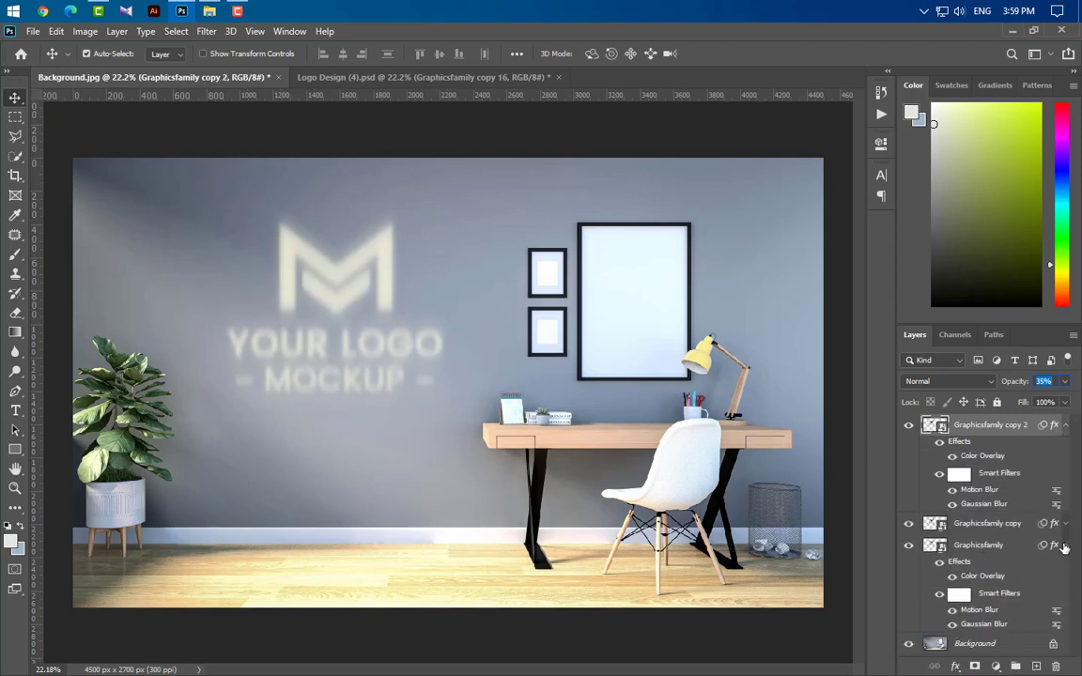
left_click(1064, 546)
left_click(1004, 525)
left_click(1014, 547, "ctrl")
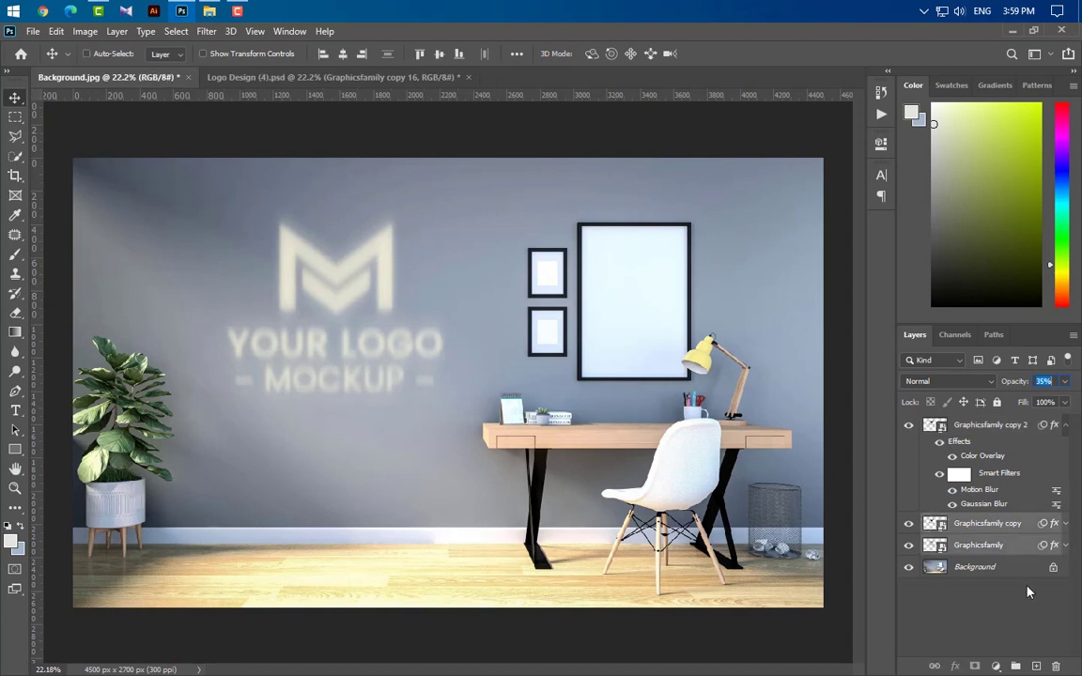
key("ctrl+g")
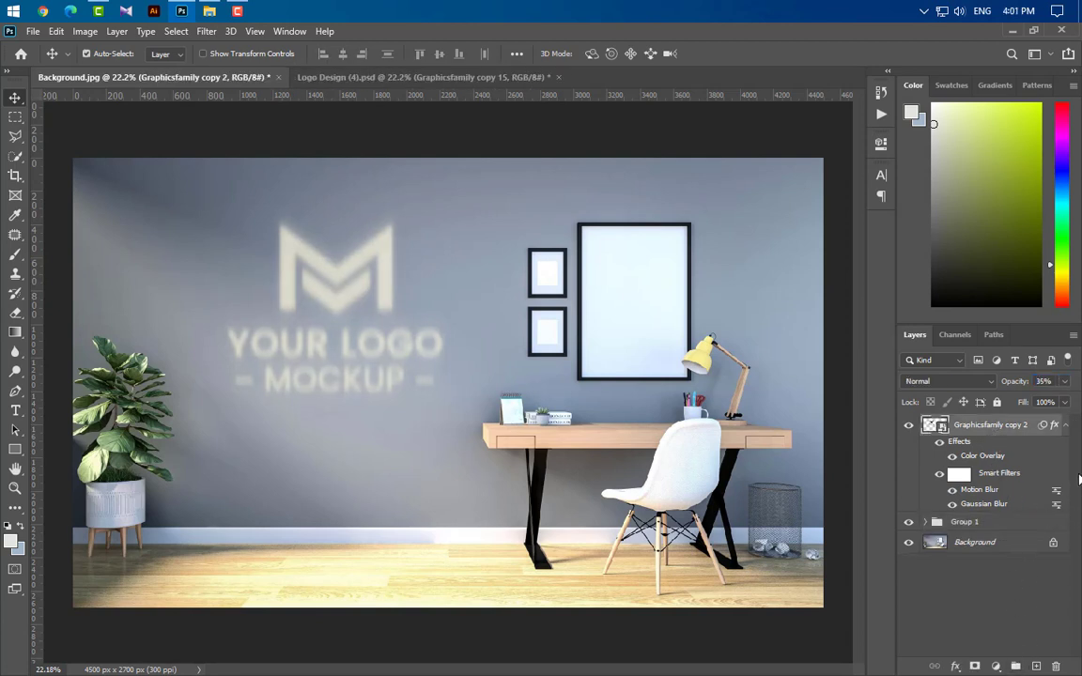
Step: Delete the smart filters from the Graphicsfamily copy 2 layer
left_click_drag(1043, 428, 1057, 667)
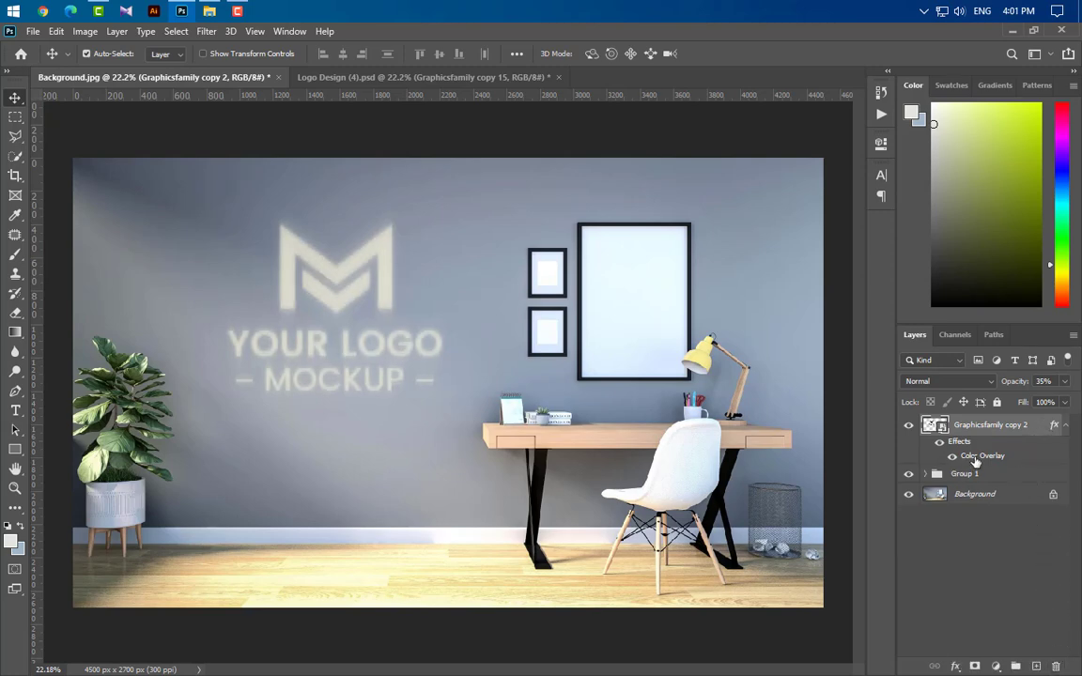
Step: Add a Bevel & Emboss to the top copy with Inner Bevel style, Smooth technique and Soft Light highlight mode
double_click(976, 457)
left_click(583, 297)
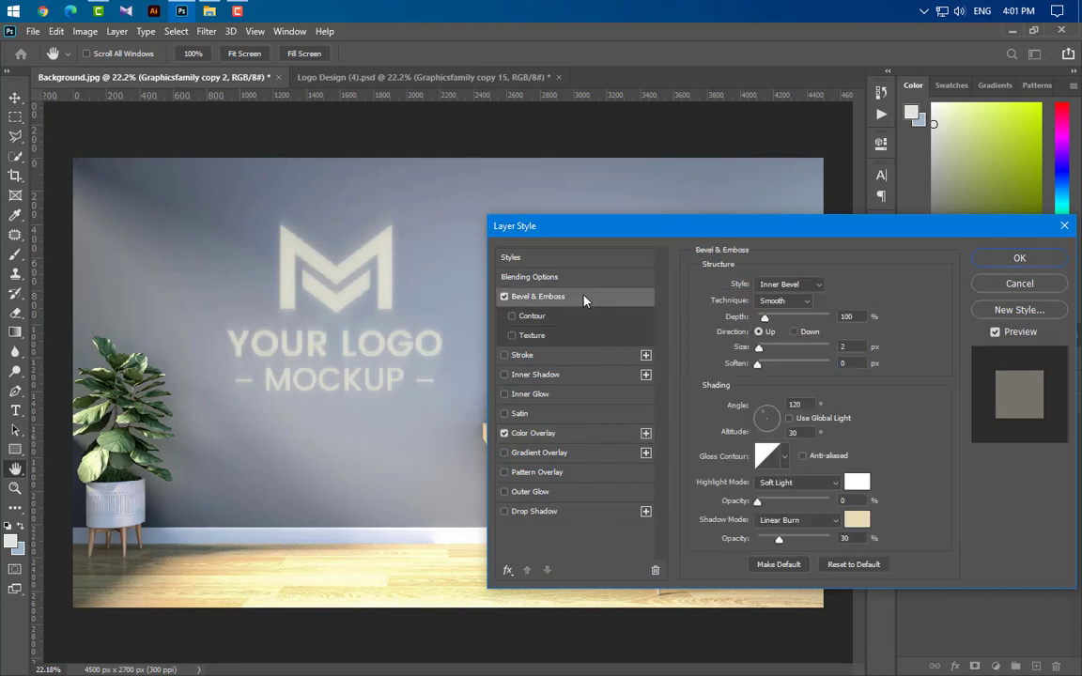
left_click(808, 285)
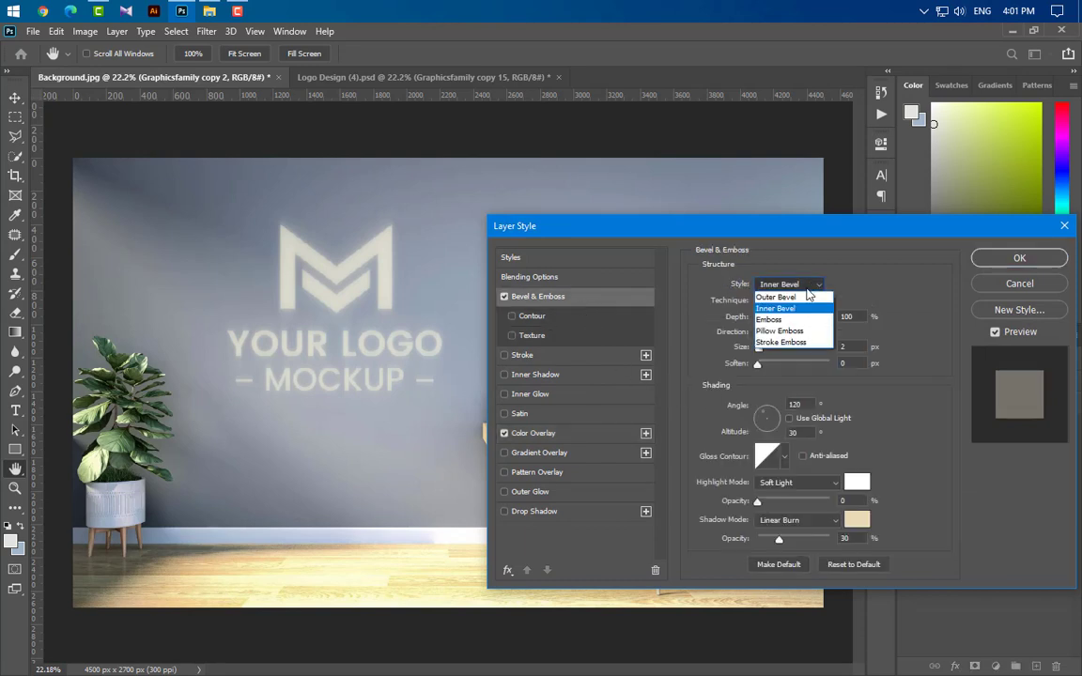
left_click(789, 306)
left_click(797, 301)
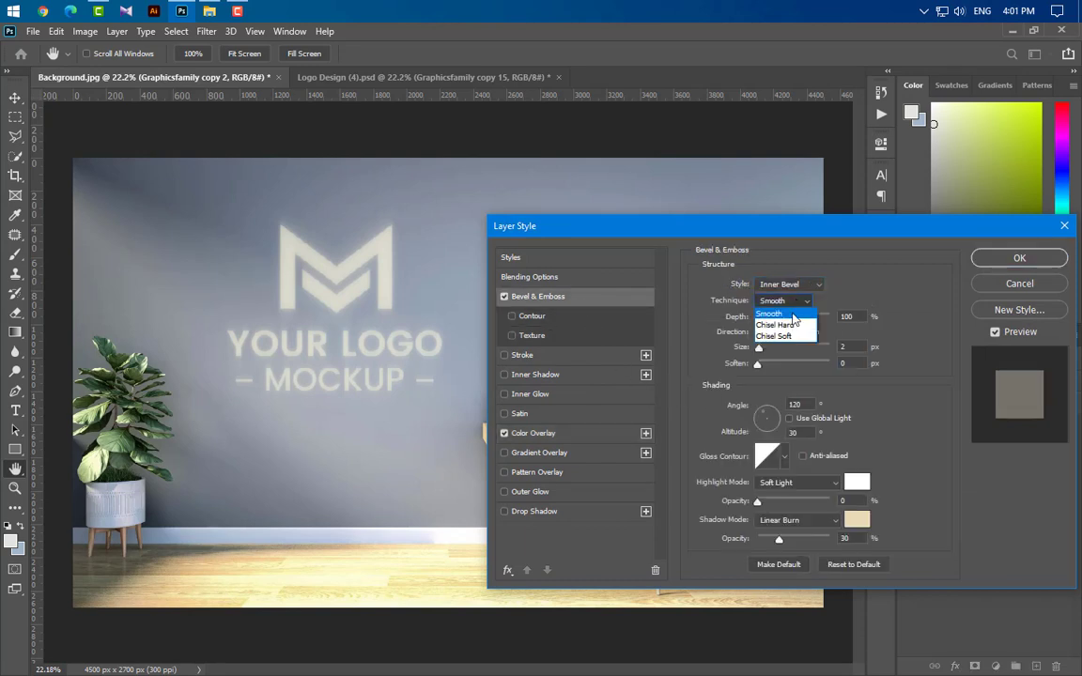
left_click(793, 314)
key("Tab")
key("Tab")
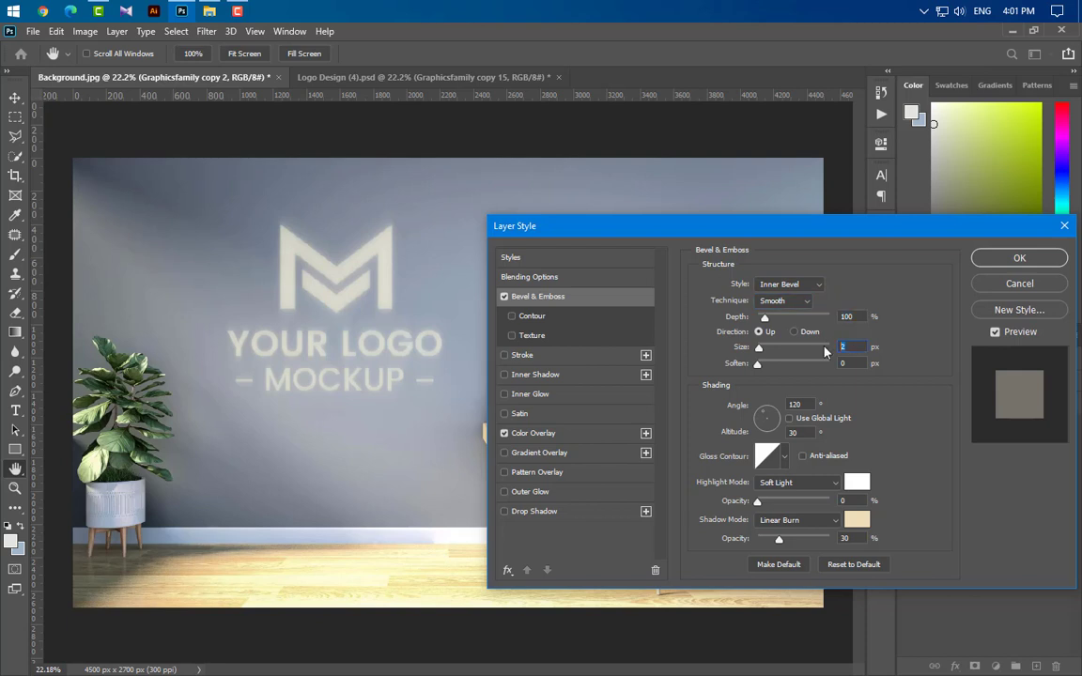
key("Tab")
key("Tab")
left_click(792, 485)
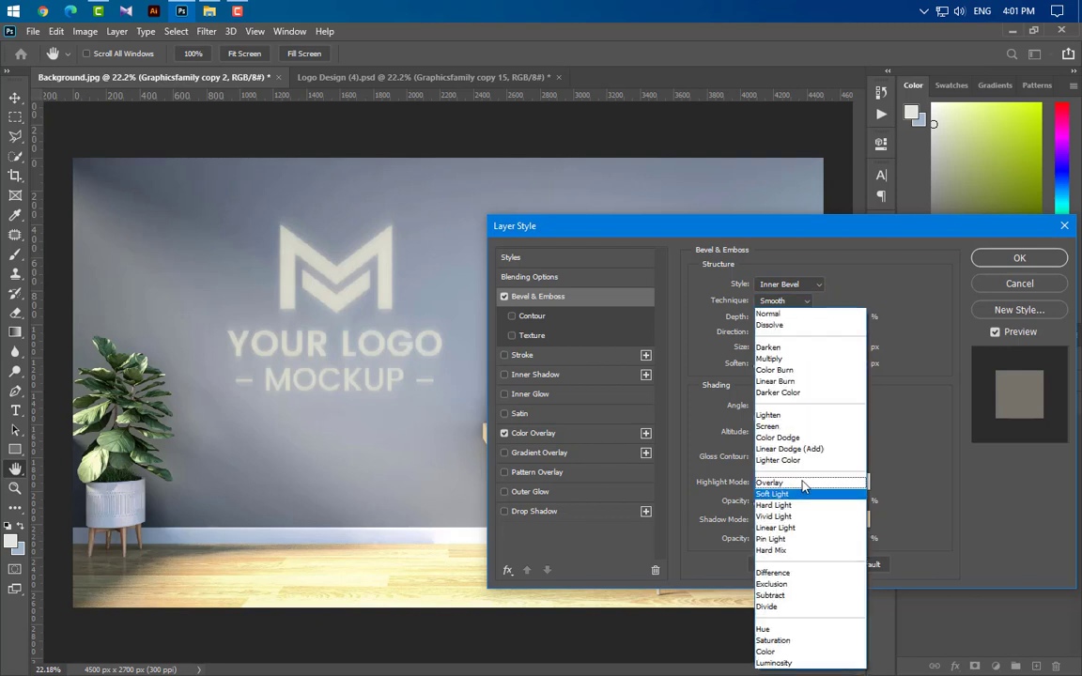
left_click(803, 495)
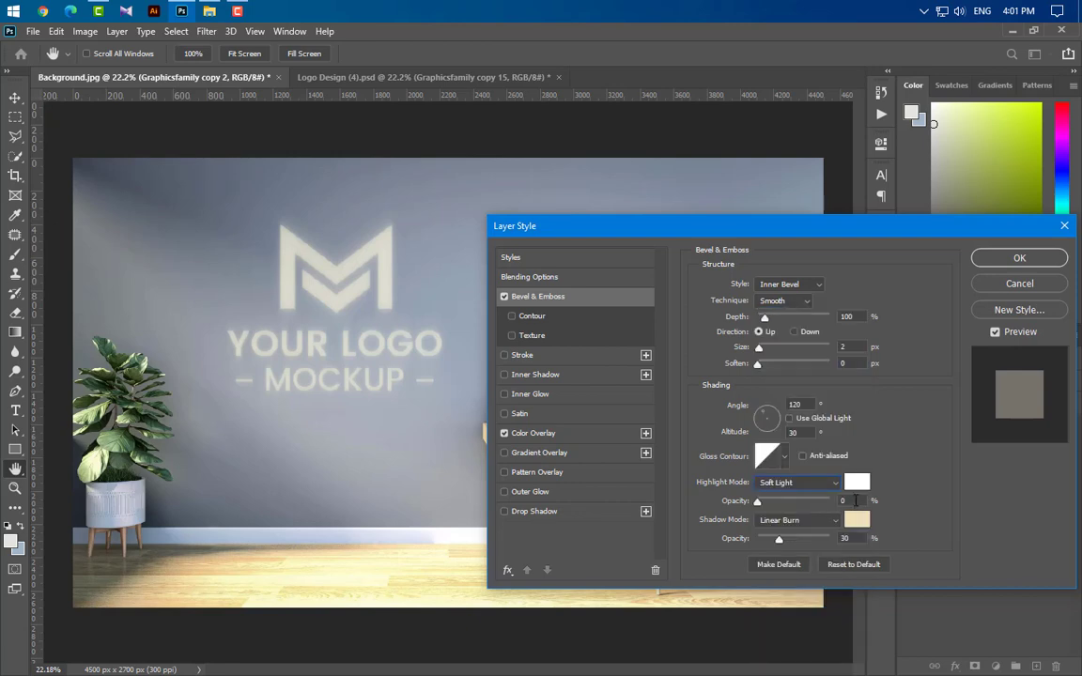
Step: Set the Bevel & Emboss shadow colour to a light beige (R238 G221 B183) with Linear Burn shadow mode
left_click(857, 521)
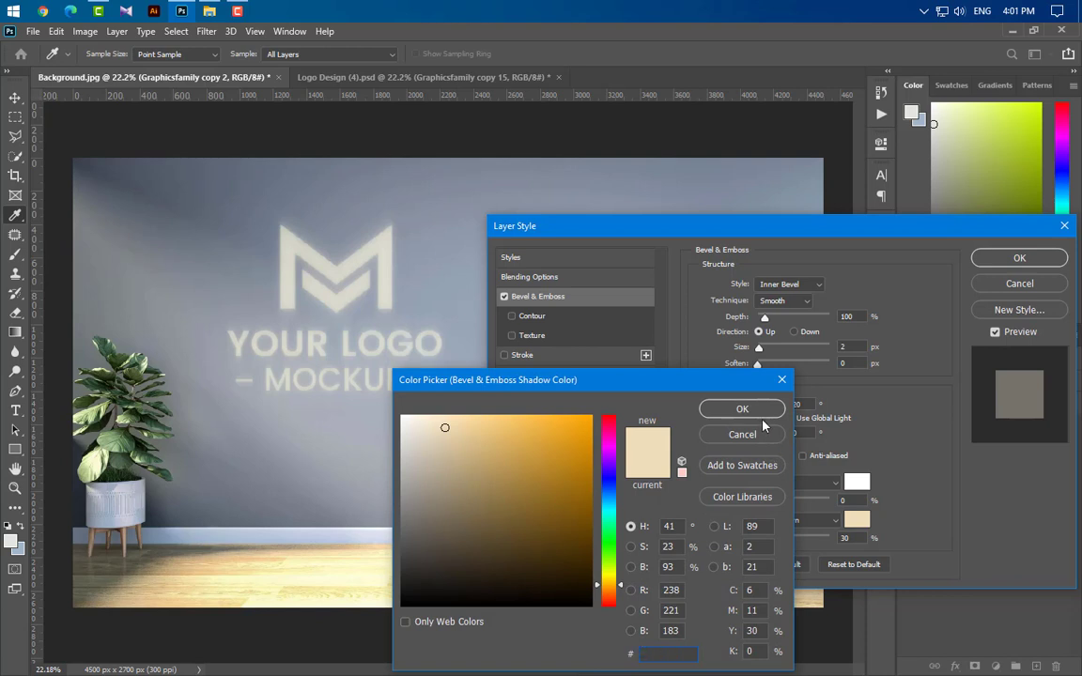
left_click(757, 409)
left_click(806, 523)
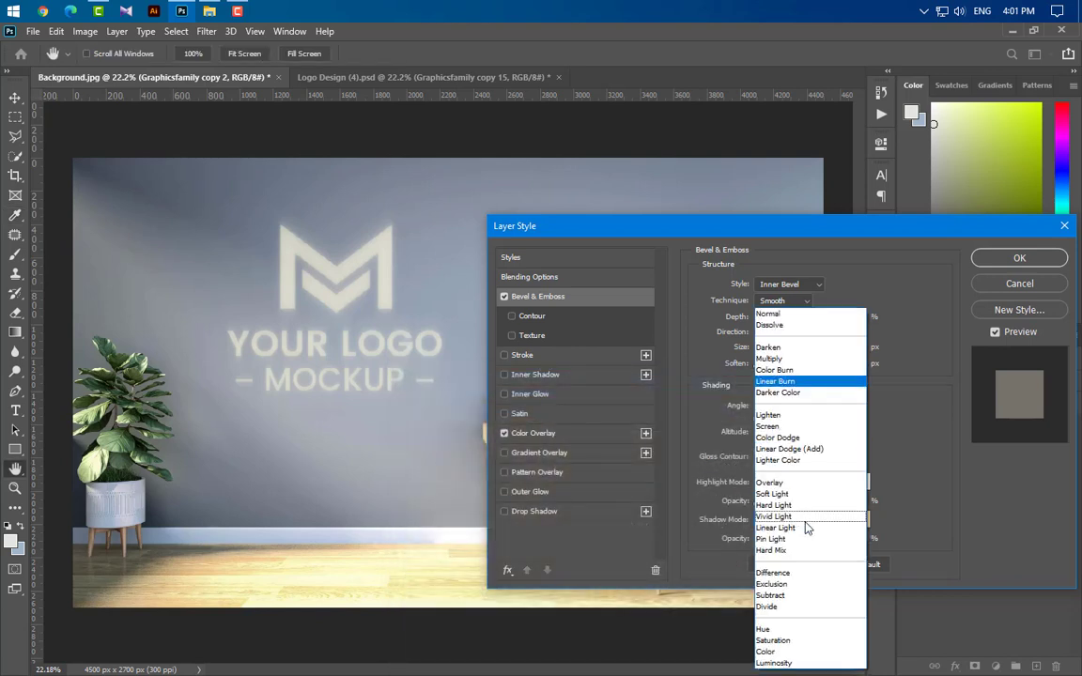
left_click(811, 389)
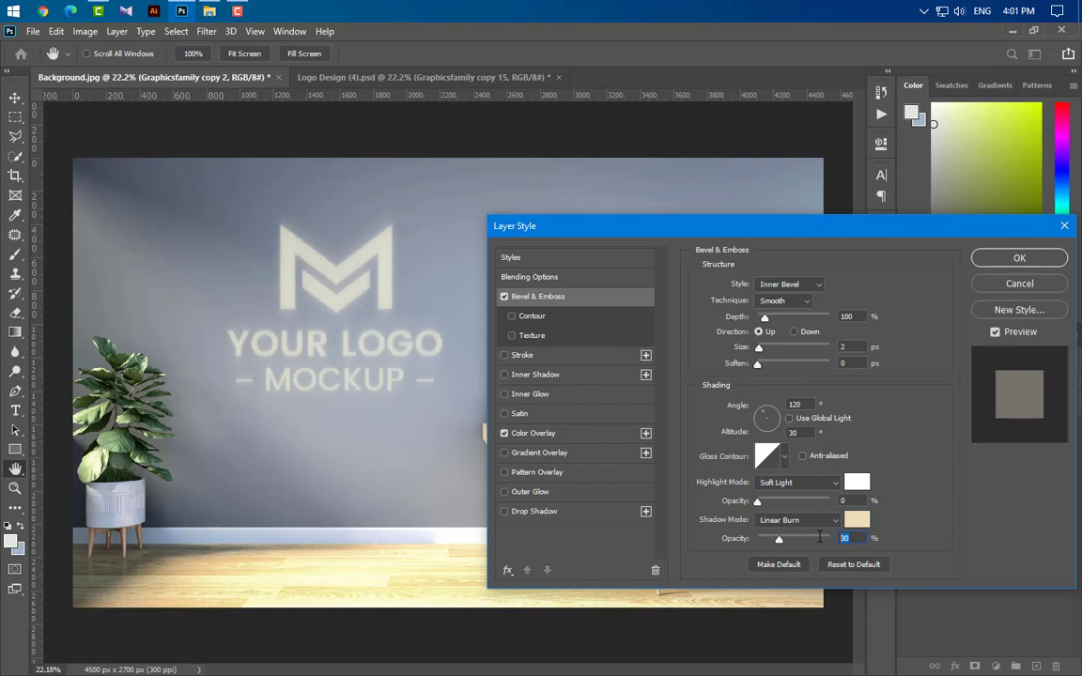
key("Tab")
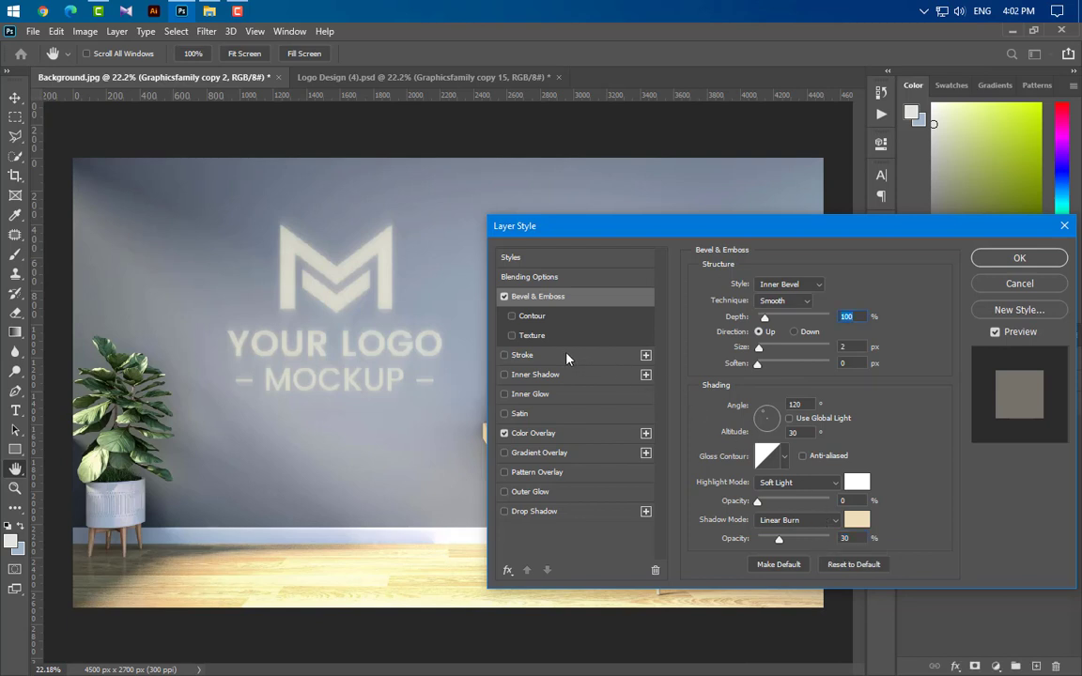
Step: Add an Inner Shadow with Color Burn blend mode, black colour and a -120° angle
left_click(567, 376)
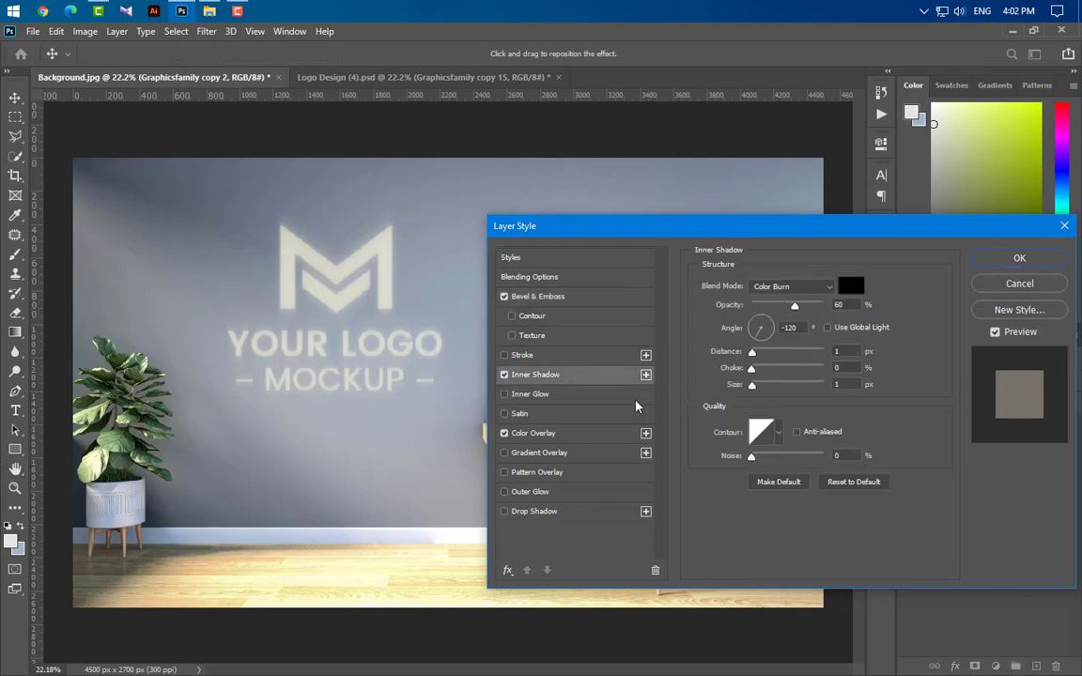
left_click(809, 288)
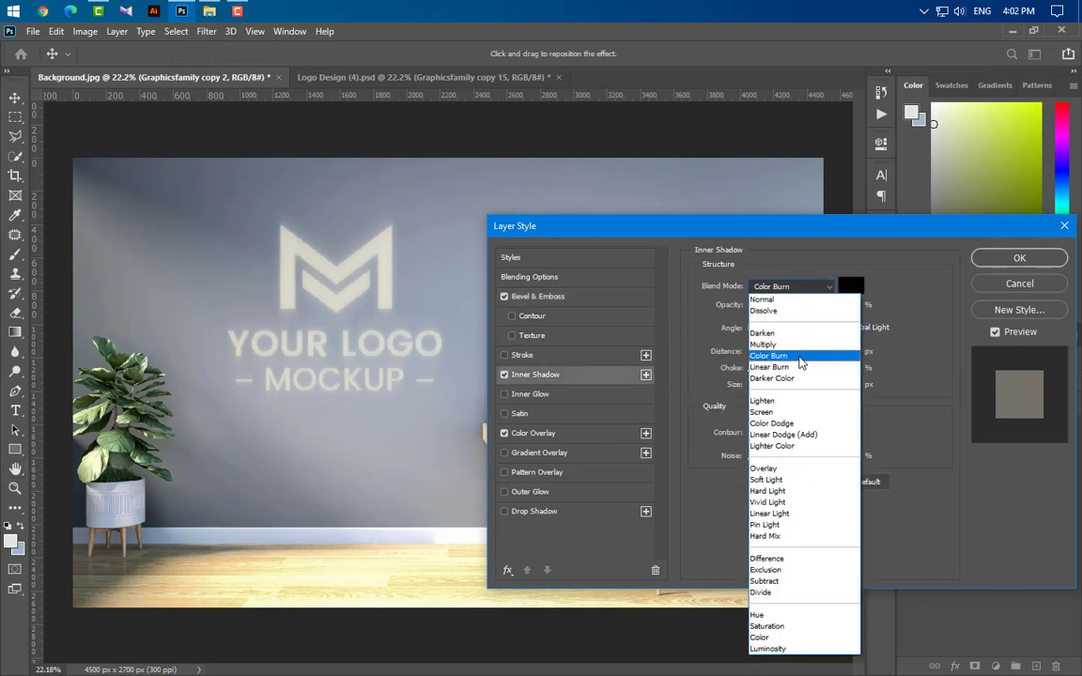
left_click(800, 357)
left_click(851, 288)
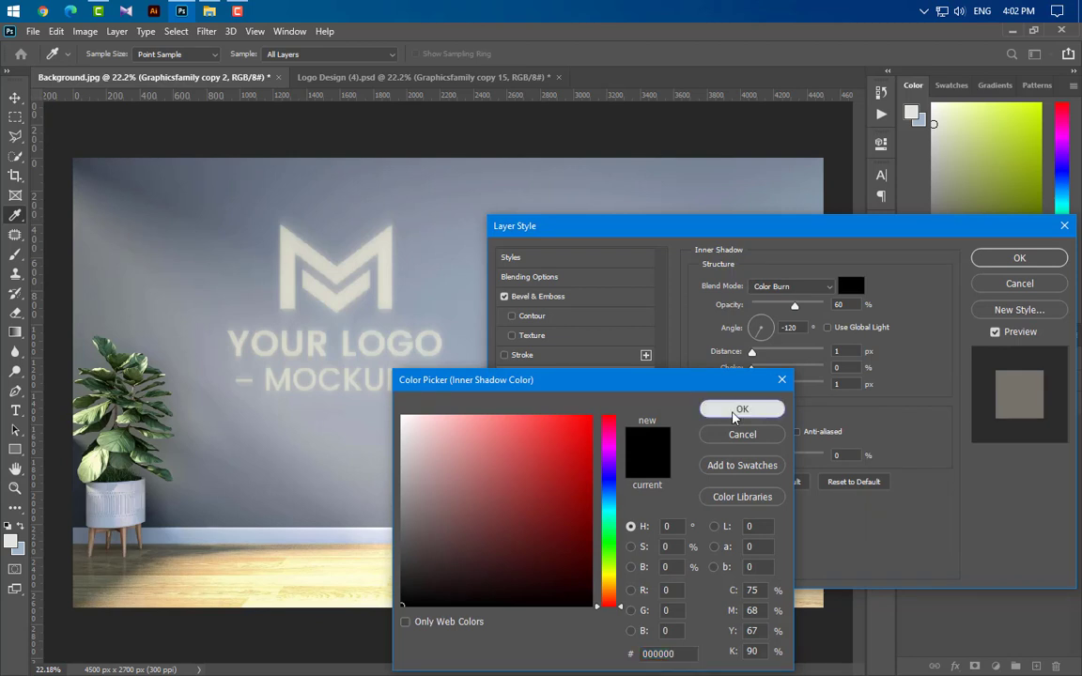
left_click(758, 410)
left_click(805, 327)
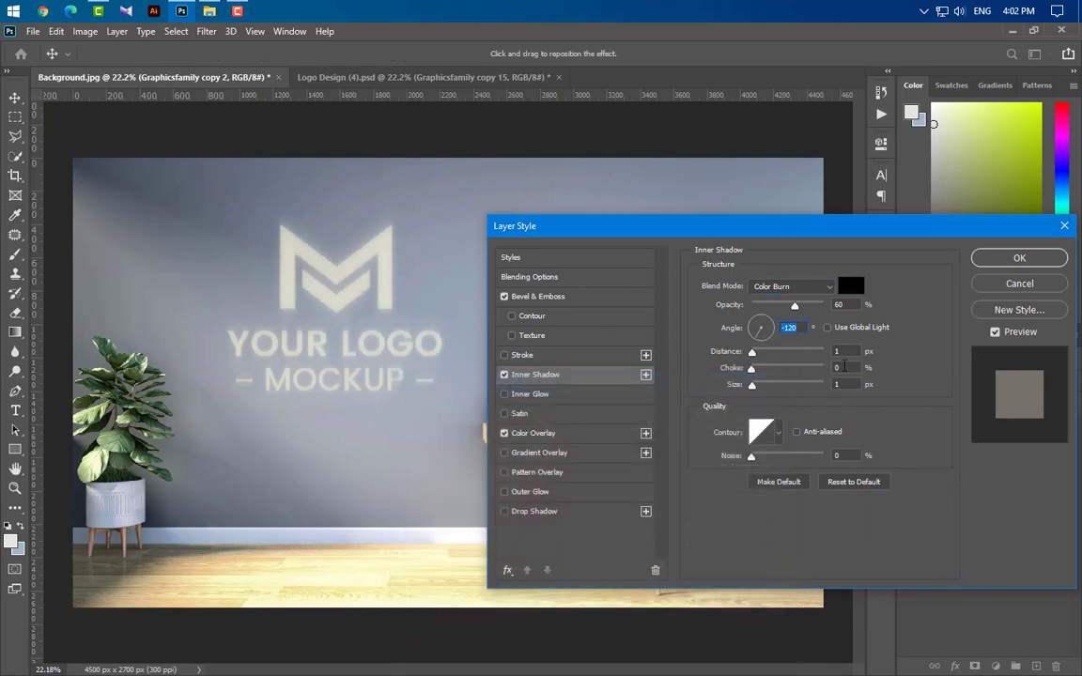
left_click(838, 352)
Step: Add a Satin effect in Color Dodge with white colour, 30% opacity, 90° angle, 12 px distance and size, inverted contour
left_click(505, 414)
left_click(810, 289)
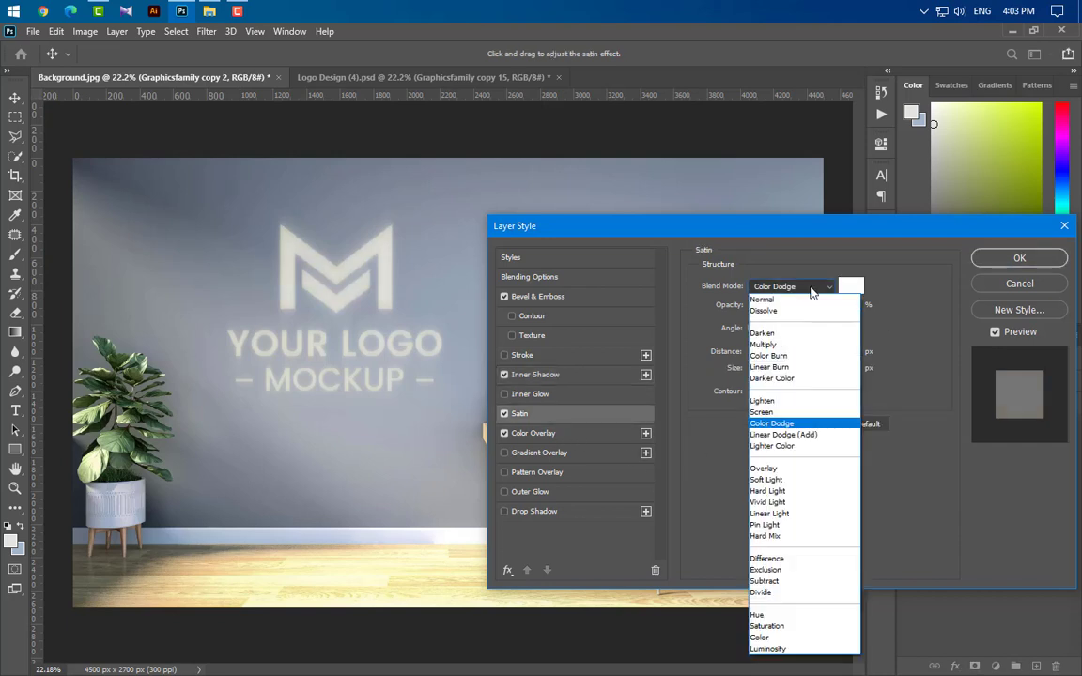
left_click(803, 424)
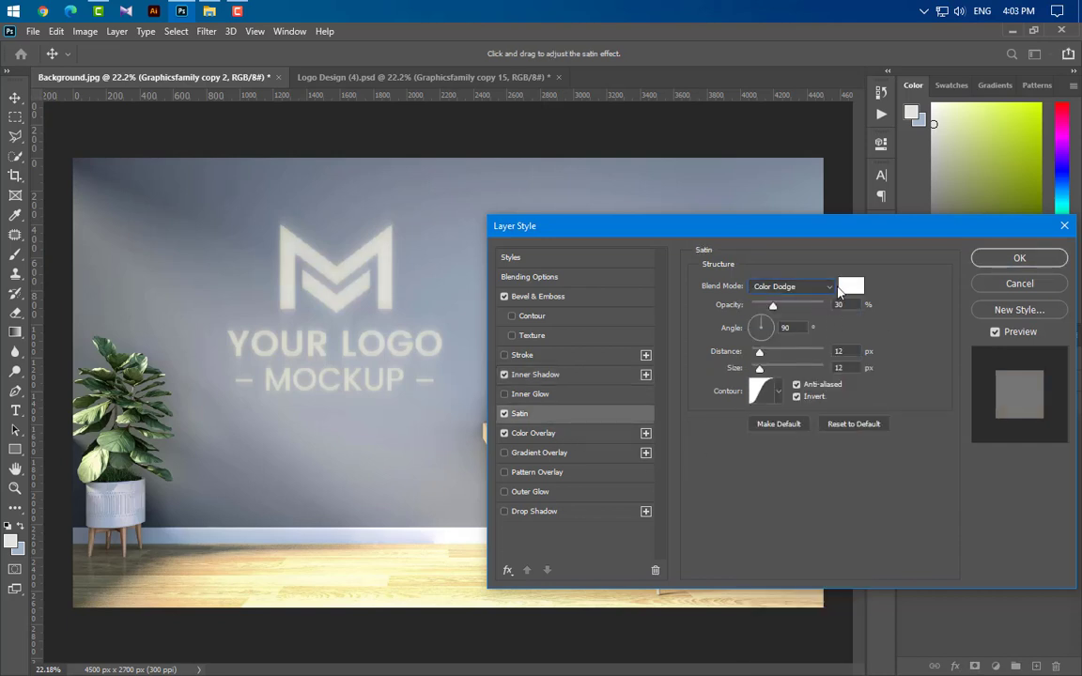
left_click(851, 285)
left_click(764, 412)
left_click(846, 303)
left_click(795, 328)
left_click(846, 368)
left_click(779, 393)
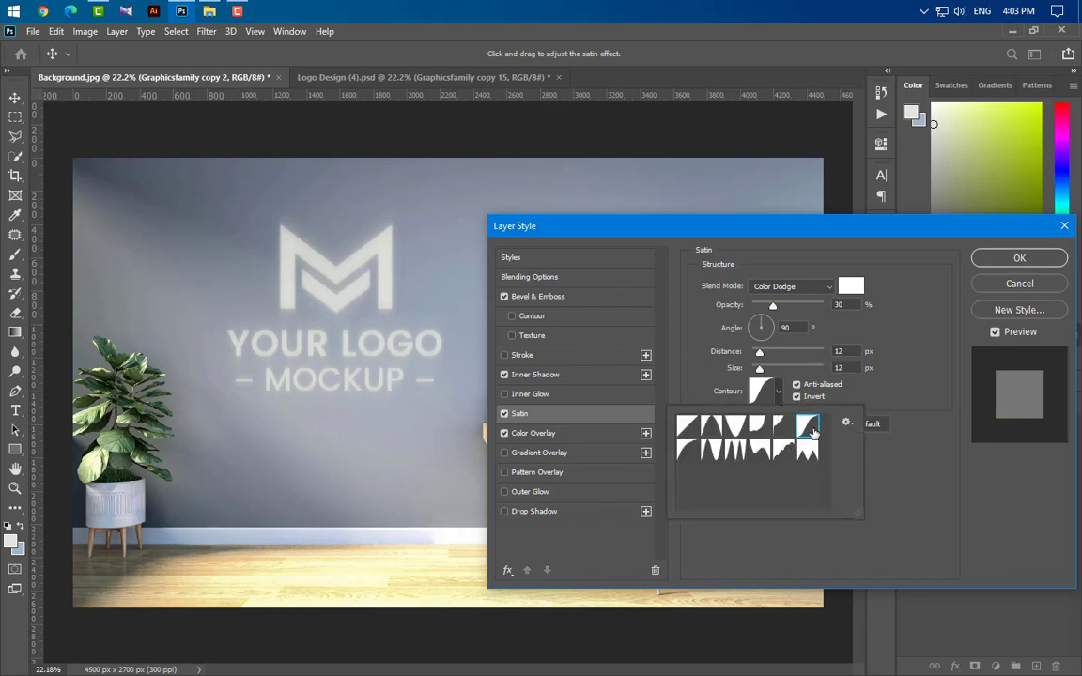
left_click(895, 478)
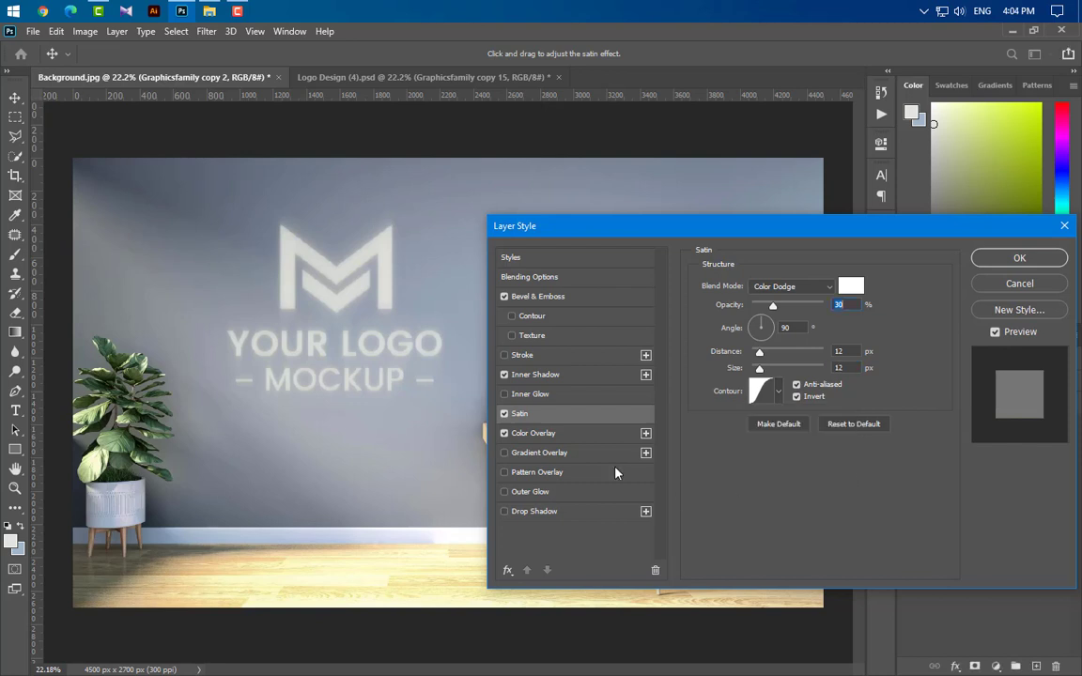
Step: Set the Color Overlay colour to fffae0
left_click(575, 436)
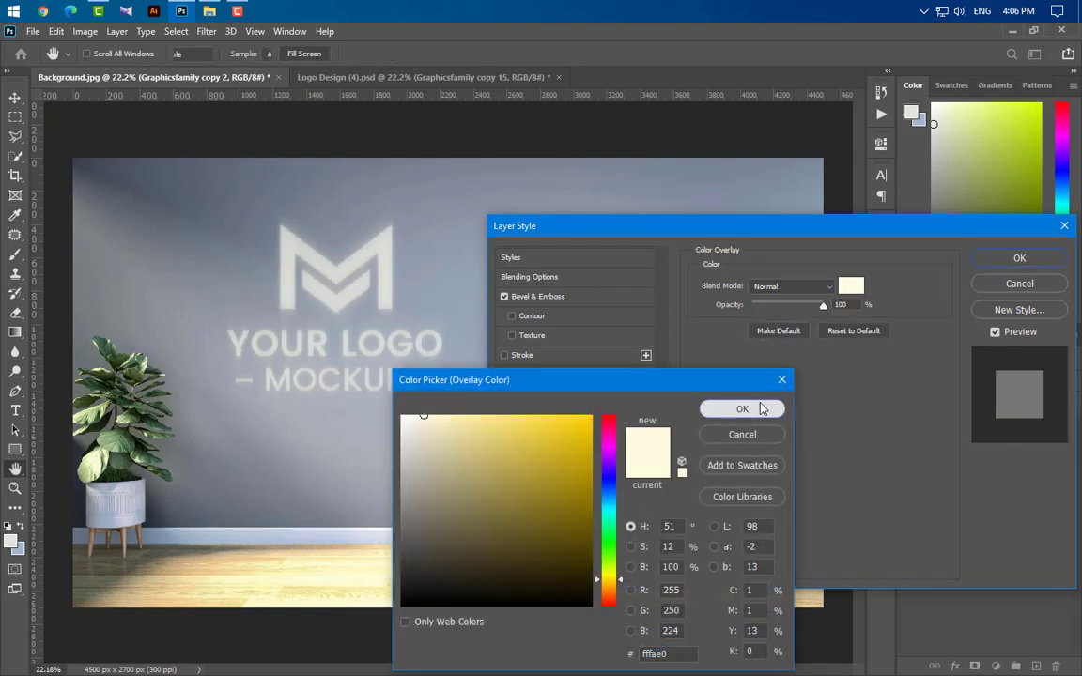
left_click(762, 409)
Step: Add a Drop Shadow in Color Dodge with colour f1b746, adjusting its angle and distance, and apply the layer style
left_click(583, 511)
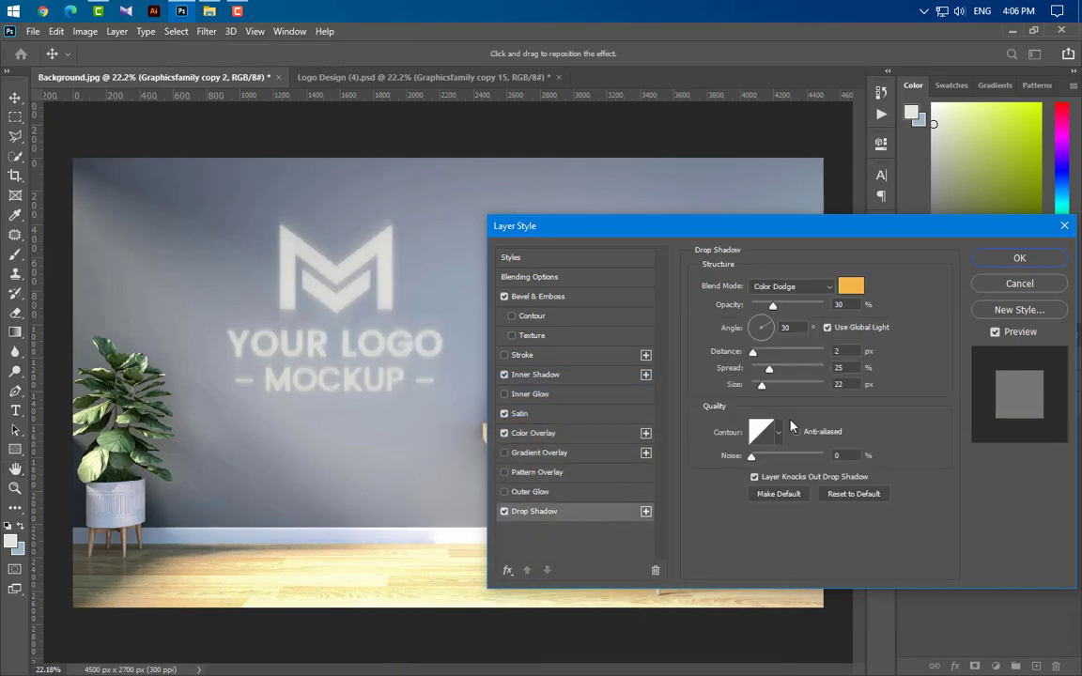
left_click(851, 287)
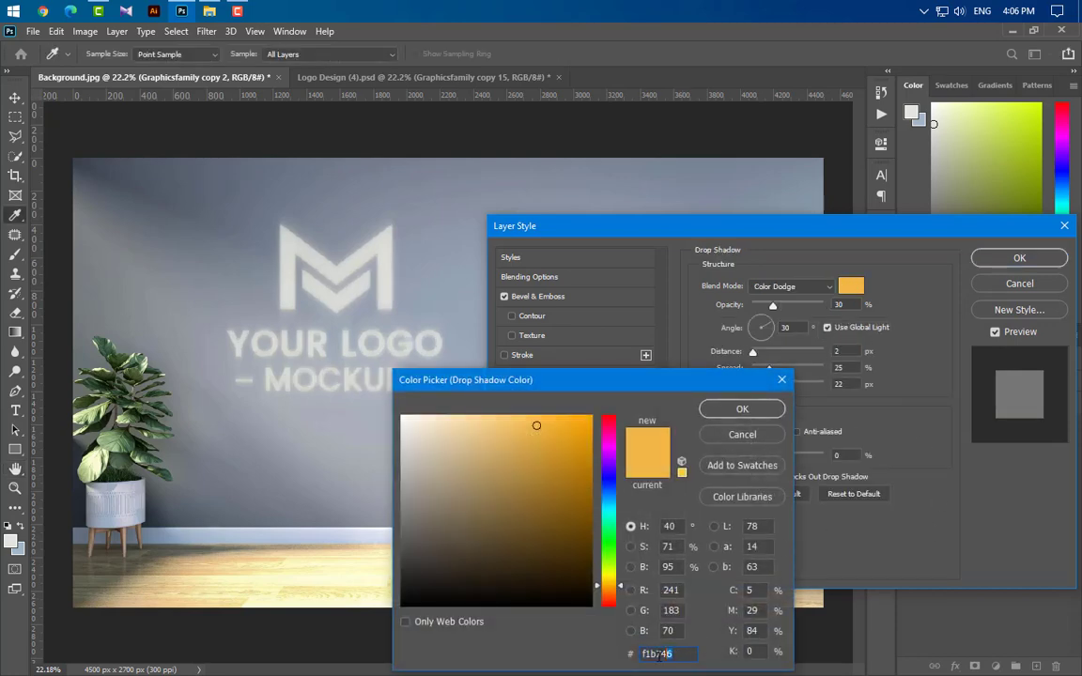
left_click(742, 409)
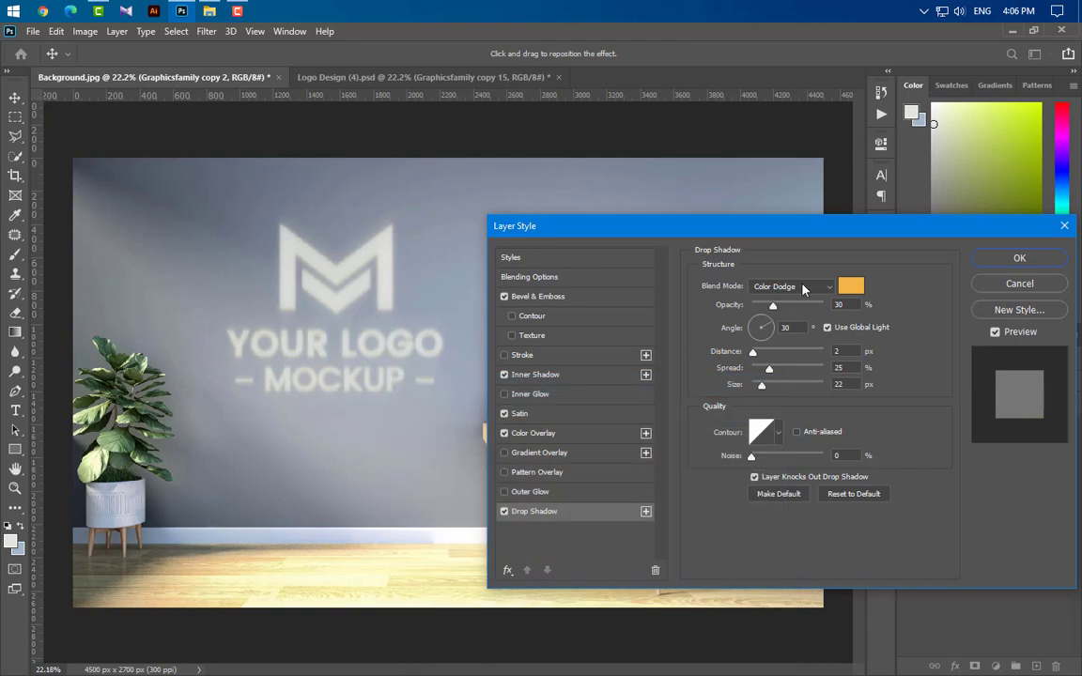
left_click(792, 286)
left_click(794, 423)
mouse_move(857, 306)
left_mouse_down()
mouse_move(826, 304)
mouse_move(773, 328)
left_mouse_up()
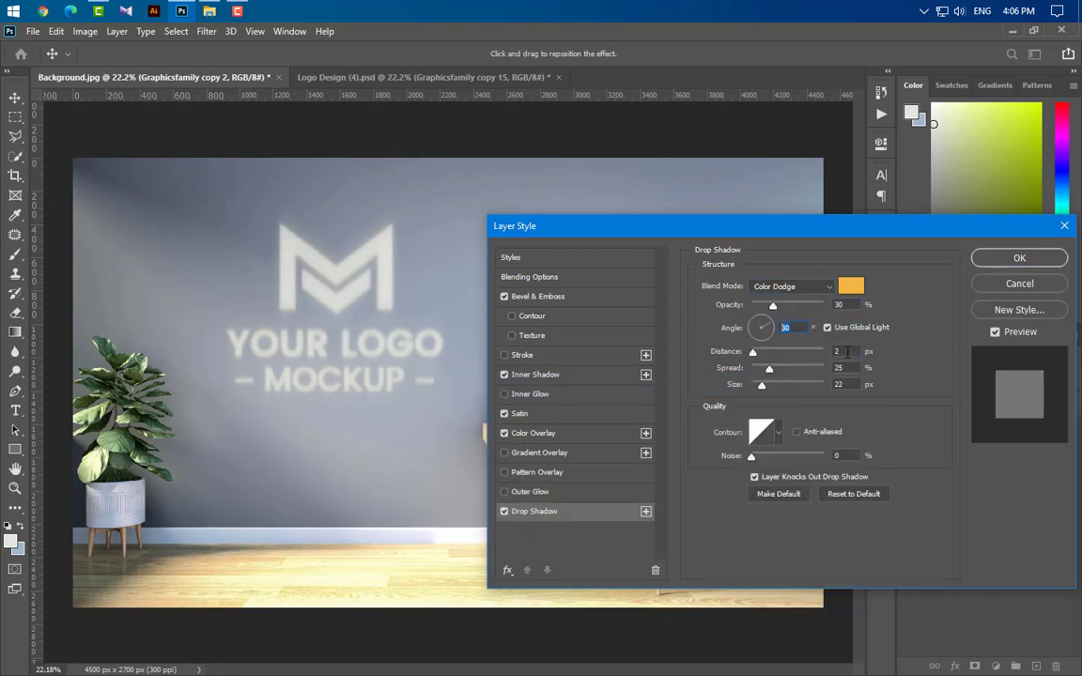
left_click_drag(848, 351, 831, 368)
left_click(1019, 258)
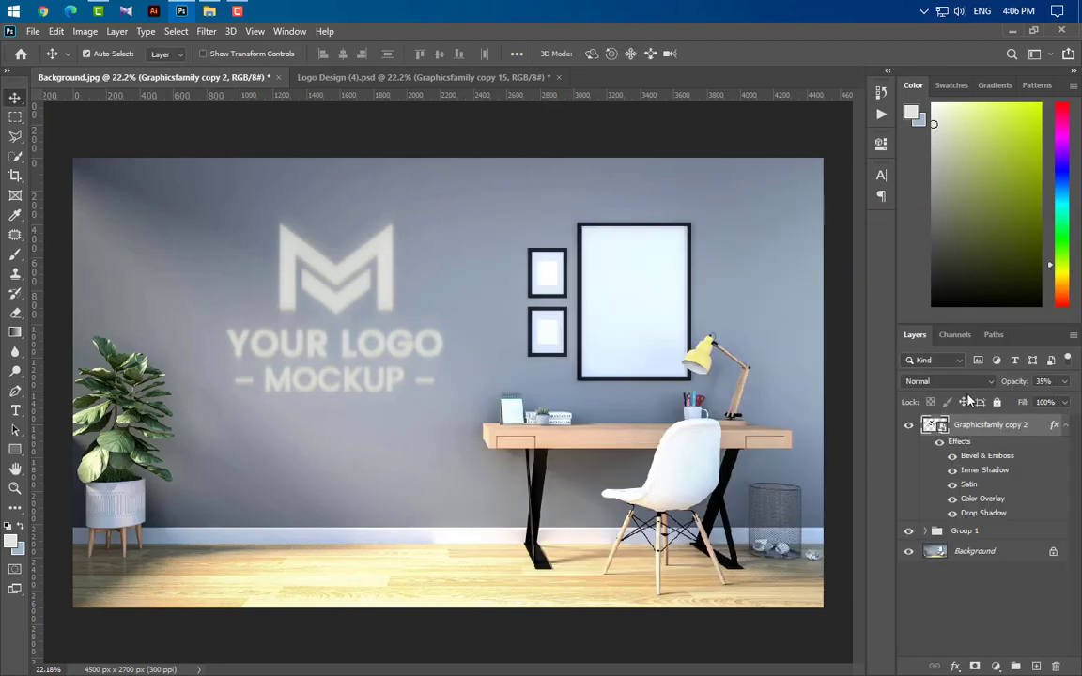
Step: Set the Graphicsfamily copy 2 layer's opacity to 100% and duplicate it
left_click(1063, 382)
left_click_drag(1025, 402, 1071, 399)
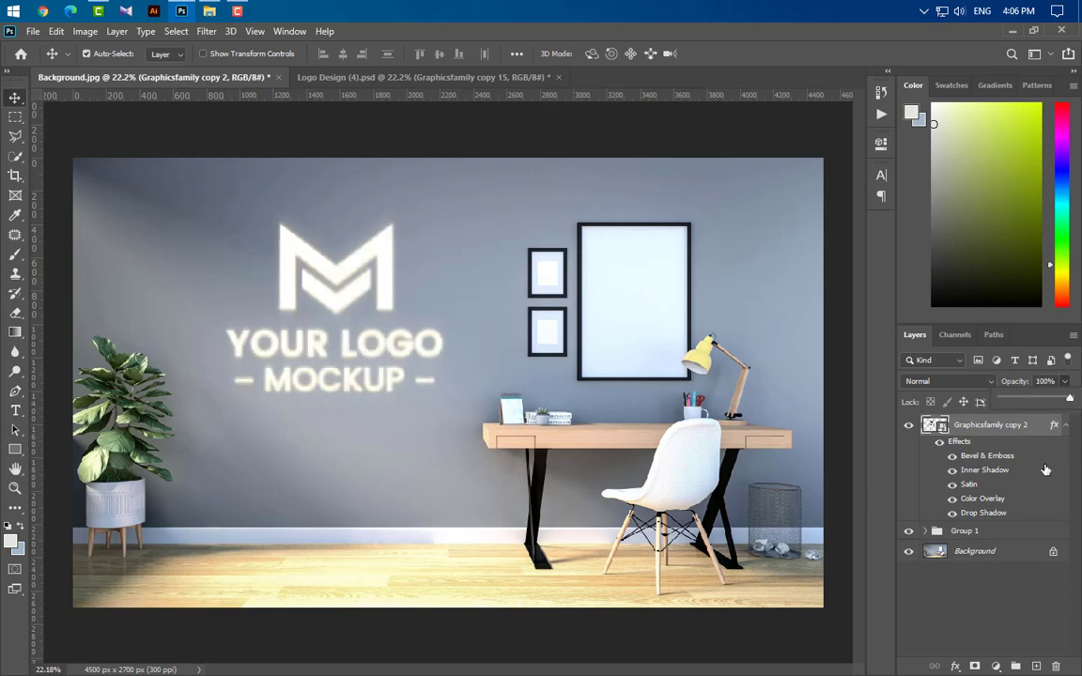
left_click_drag(986, 428, 1037, 667)
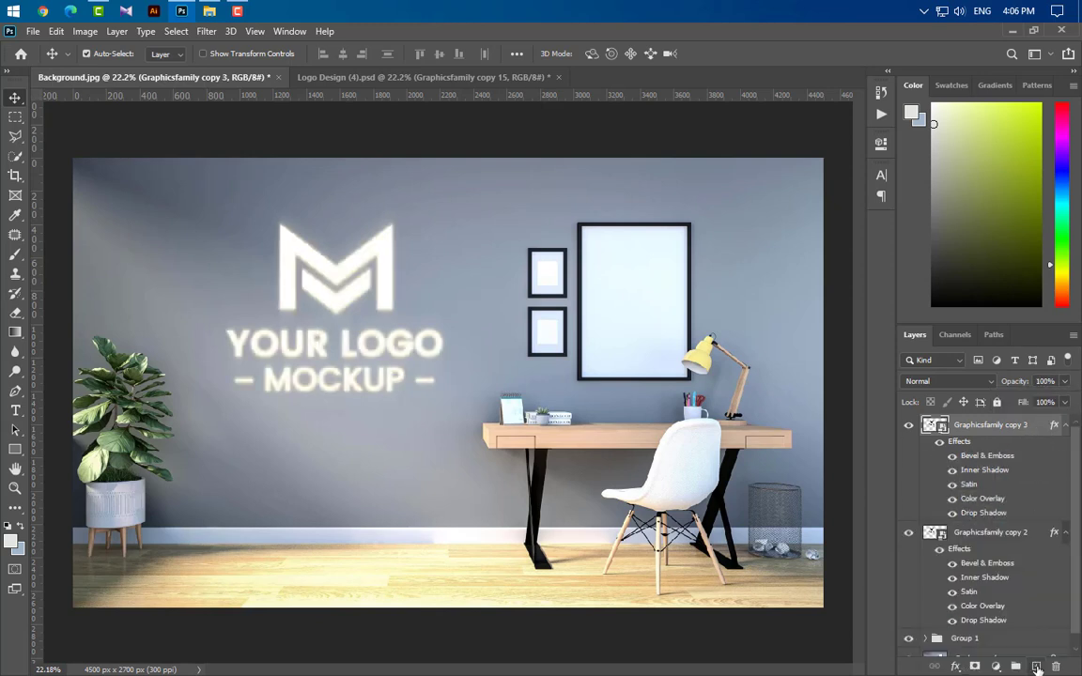
Step: Delete the Drop Shadow effect from the Graphicsfamily copy 3 layer
left_click(1066, 534)
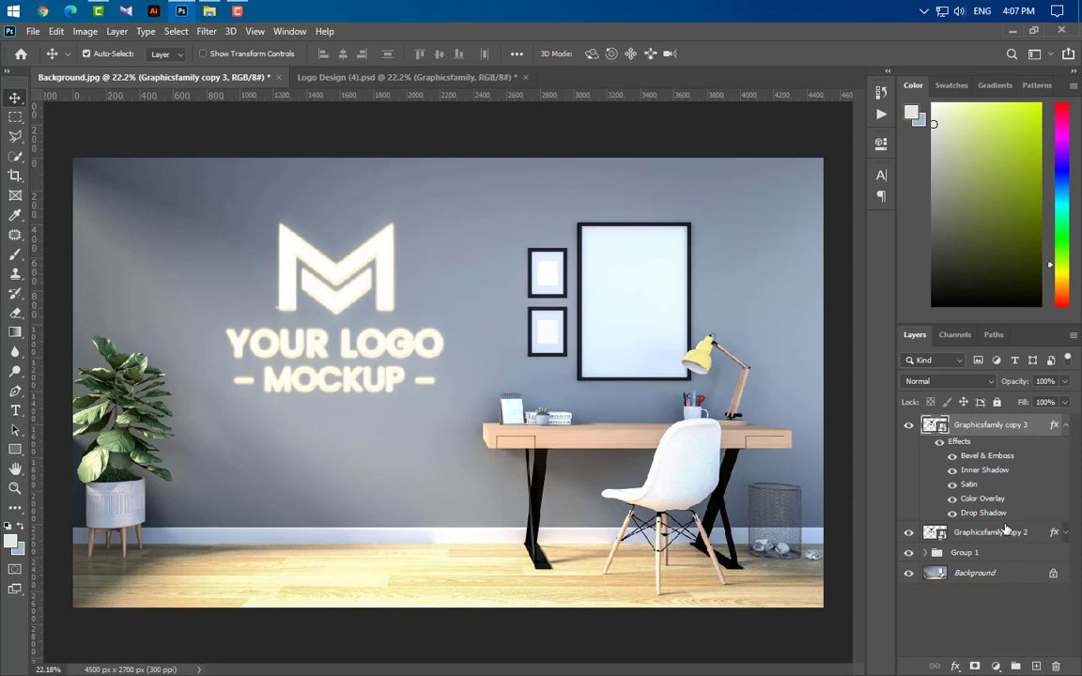
left_click_drag(986, 513, 1055, 666)
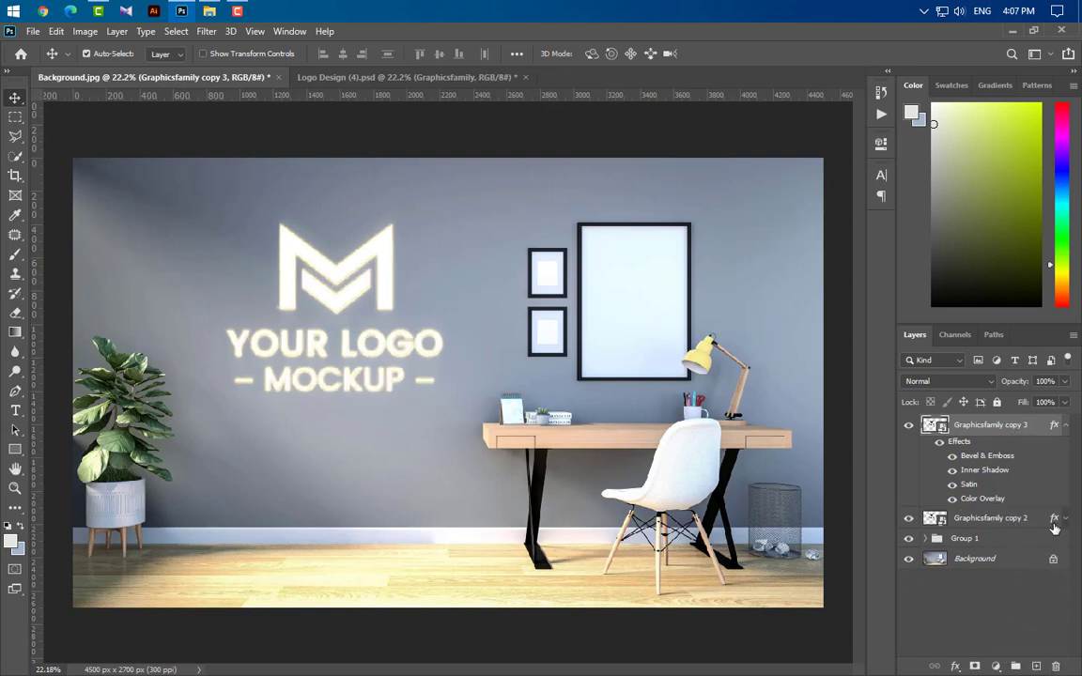
left_click(1067, 425)
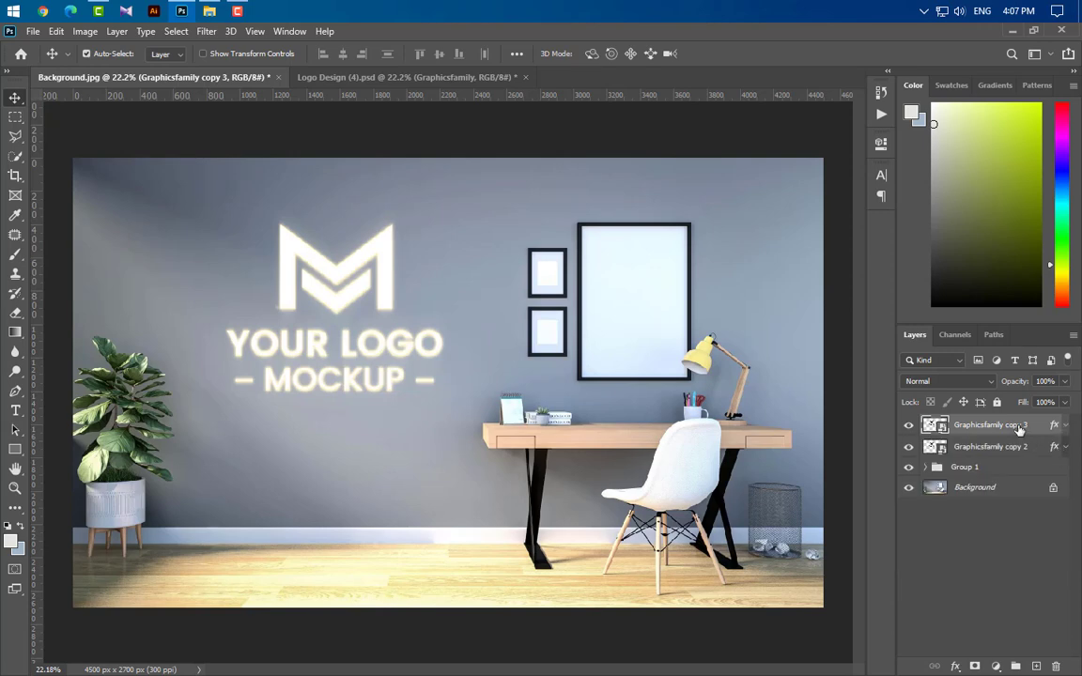
Step: Zoom into the logo and nudge the Graphicsfamily copy 3 layer one pixel up and one pixel right
scroll(249, 229, "up", 3)
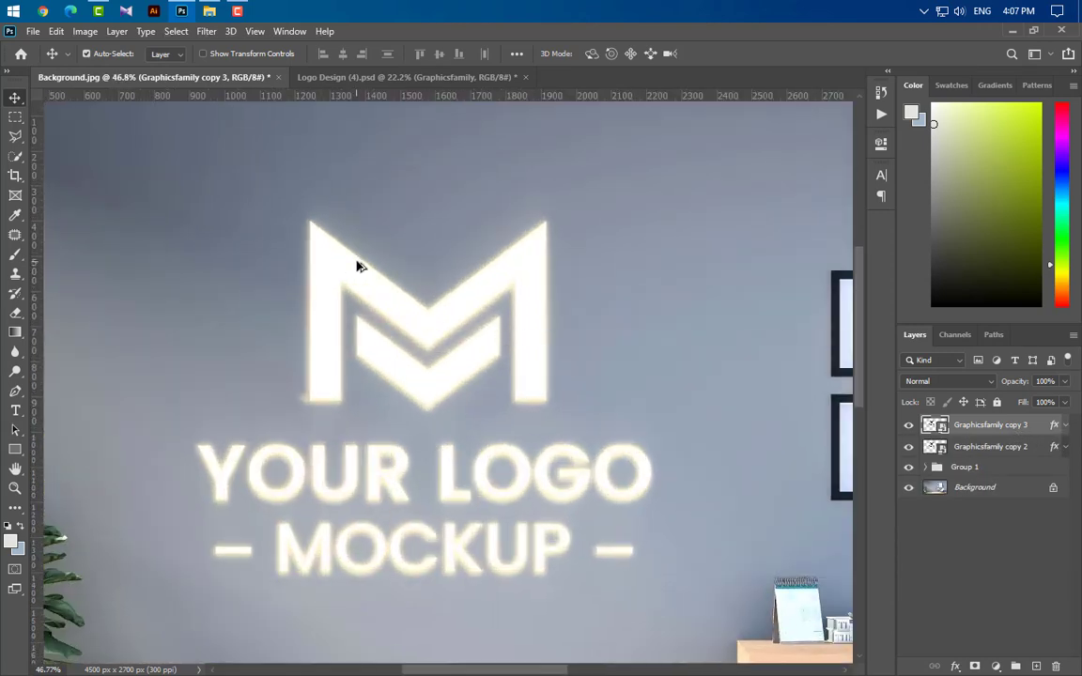
scroll(469, 407, "up", 2)
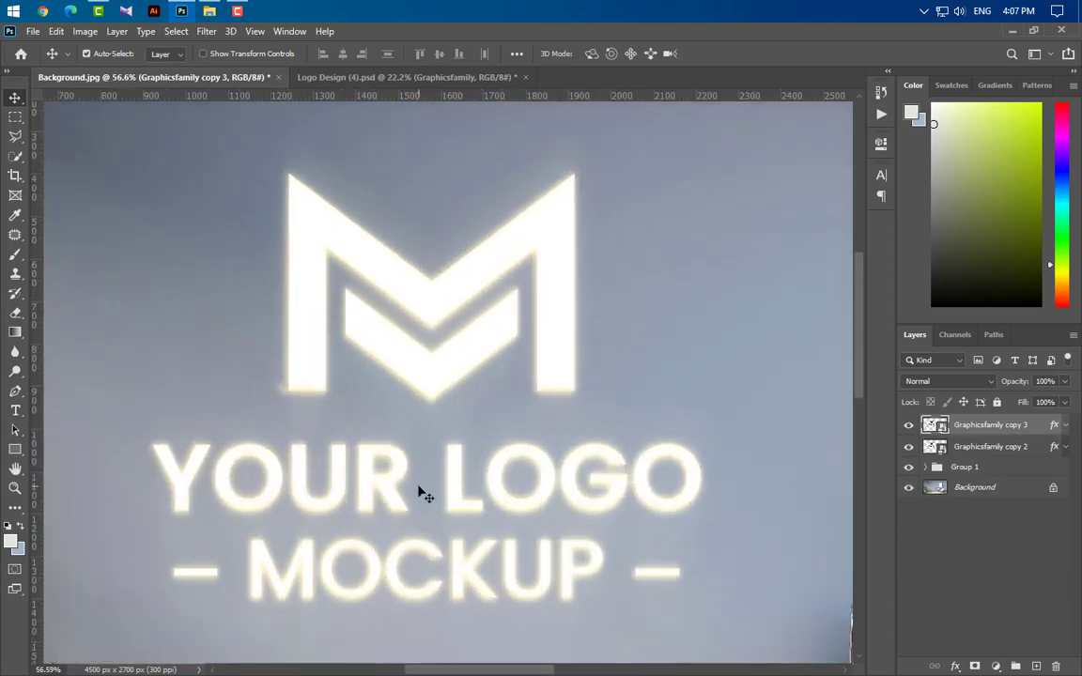
scroll(416, 490, "up", 1)
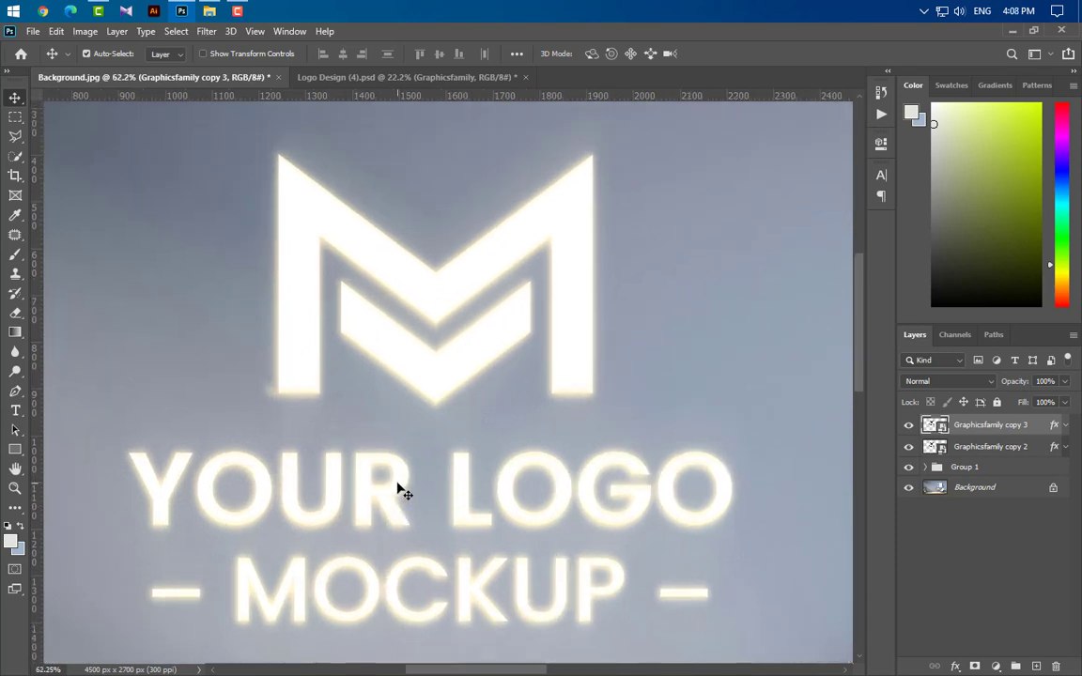
key("Up")
key("Right")
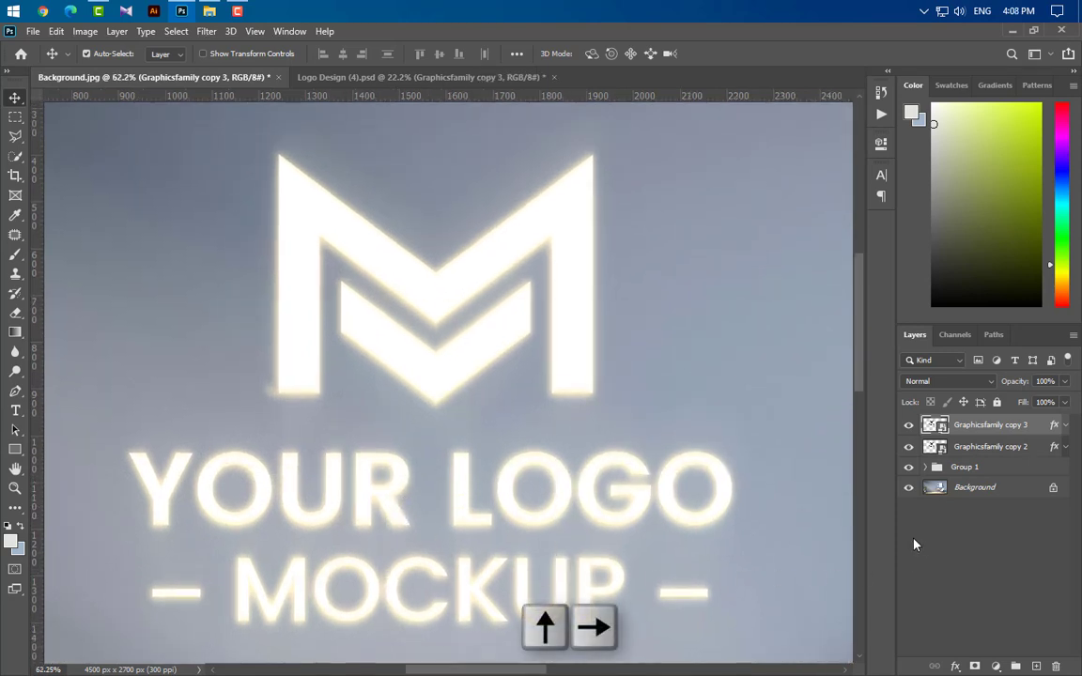
Step: Duplicate the top logo layer three times to create copies 4, 5 and 6
left_click_drag(1033, 429, 1037, 665)
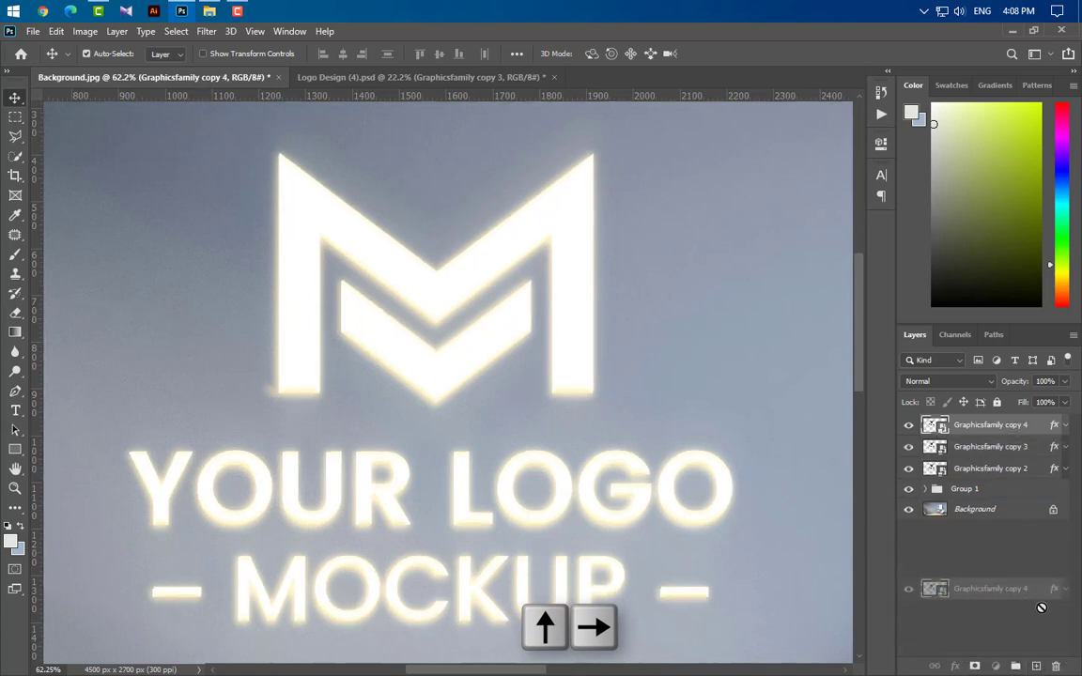
left_click_drag(1041, 608, 1037, 665)
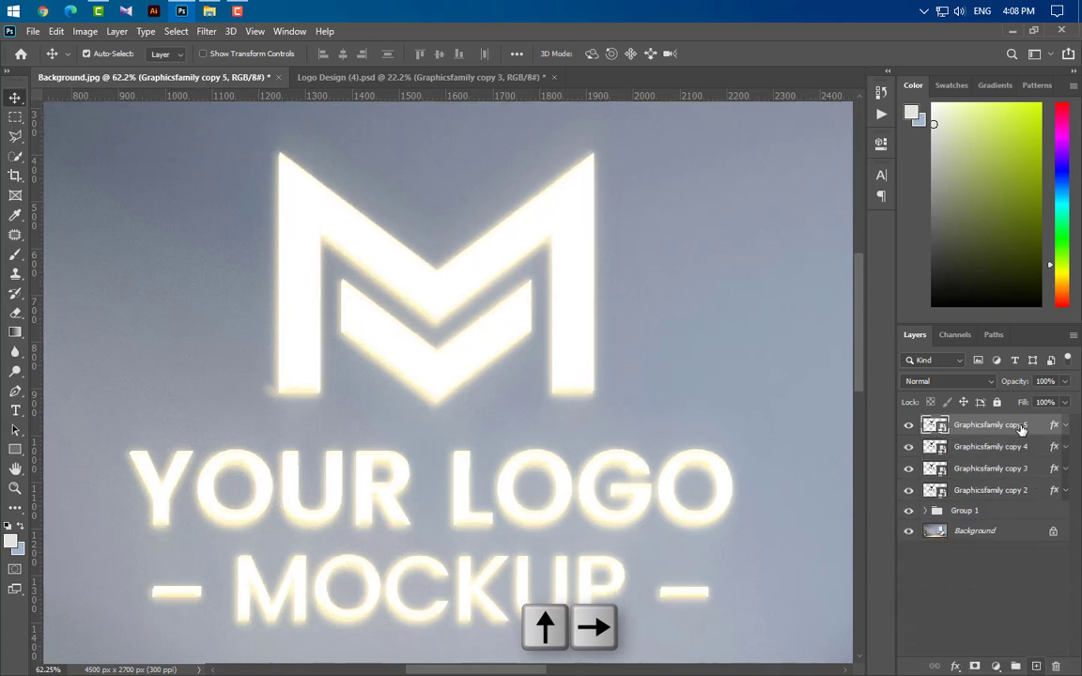
left_click_drag(1022, 430, 1036, 666)
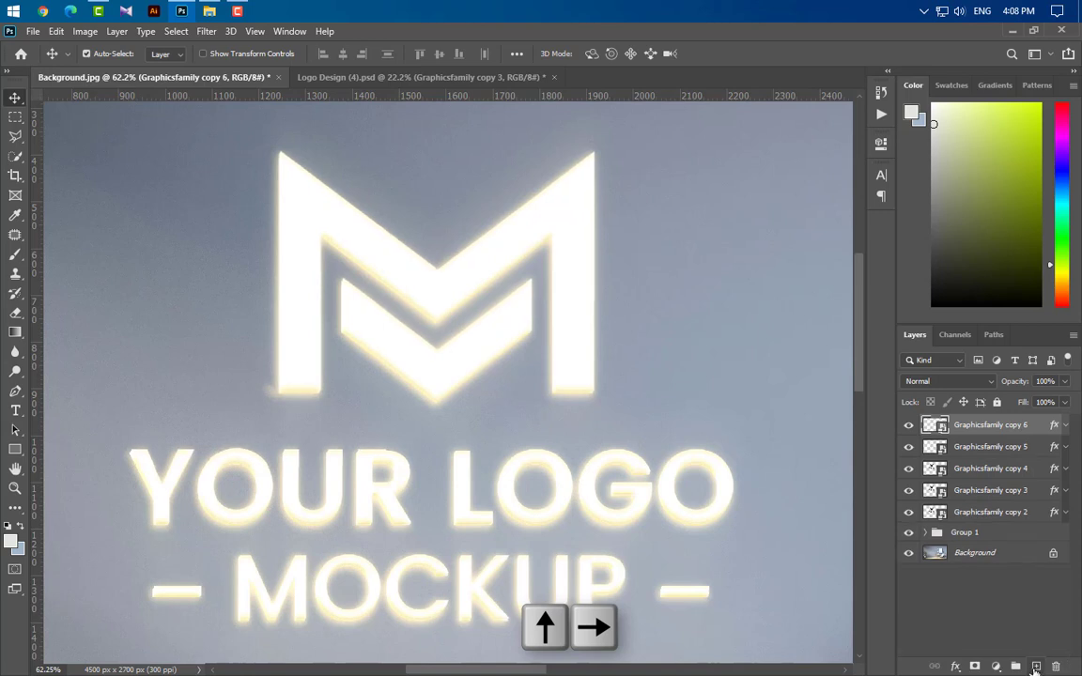
Step: Change the Bevel & Emboss shadow colour on the Graphicsfamily copy 6 layer to 816b6b
left_click(1065, 426)
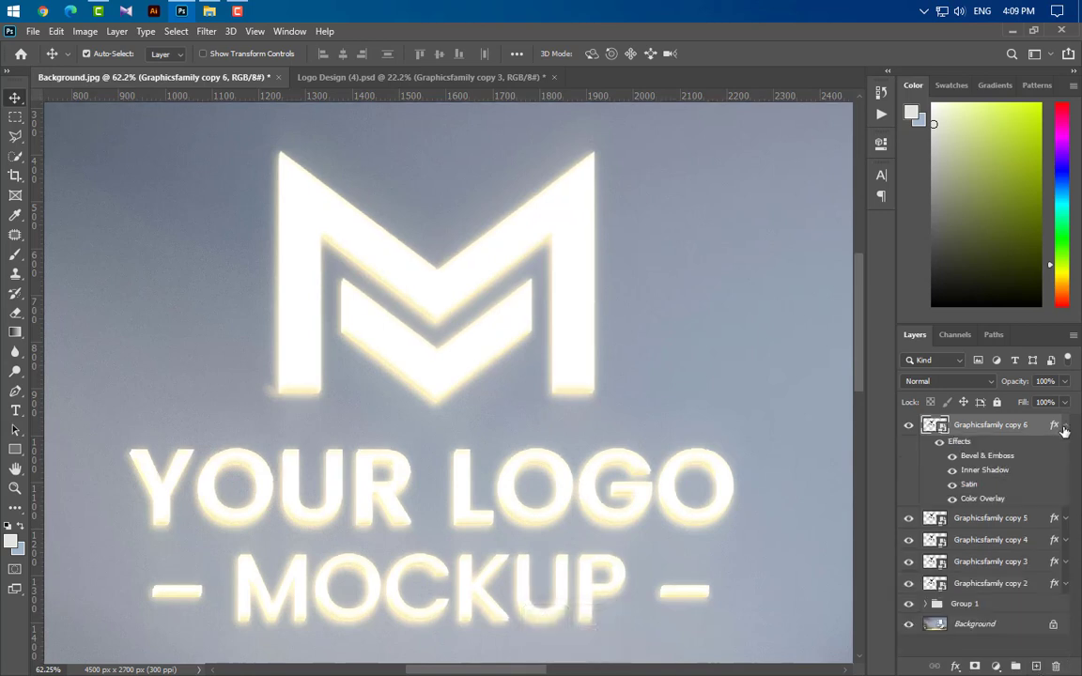
double_click(986, 456)
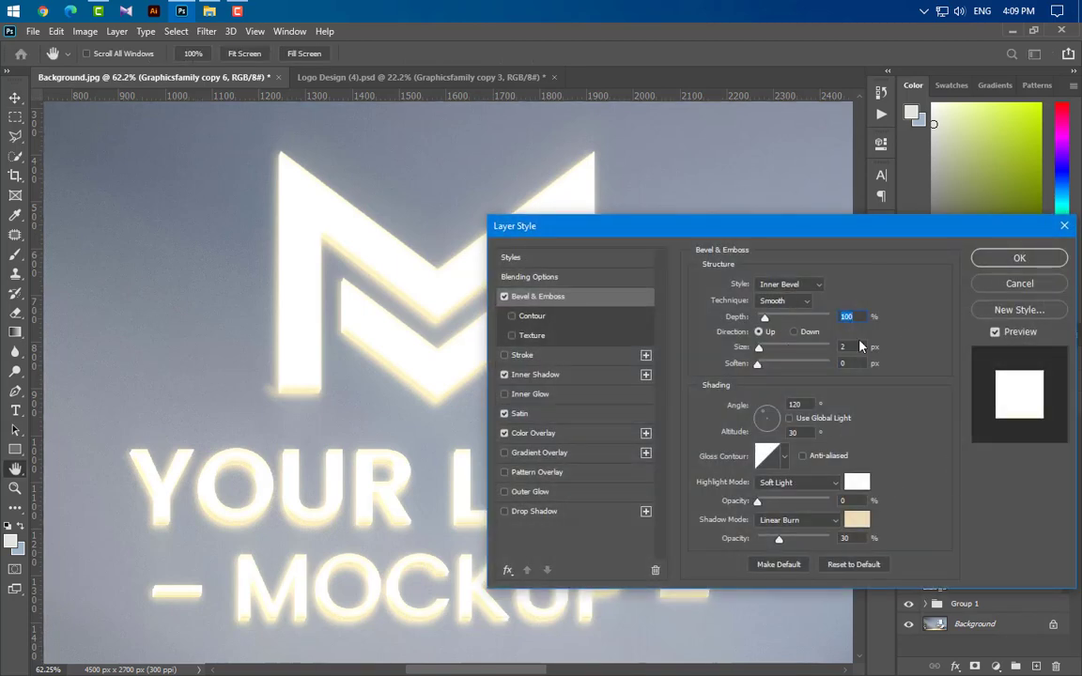
left_click(858, 521)
type("816b6b")
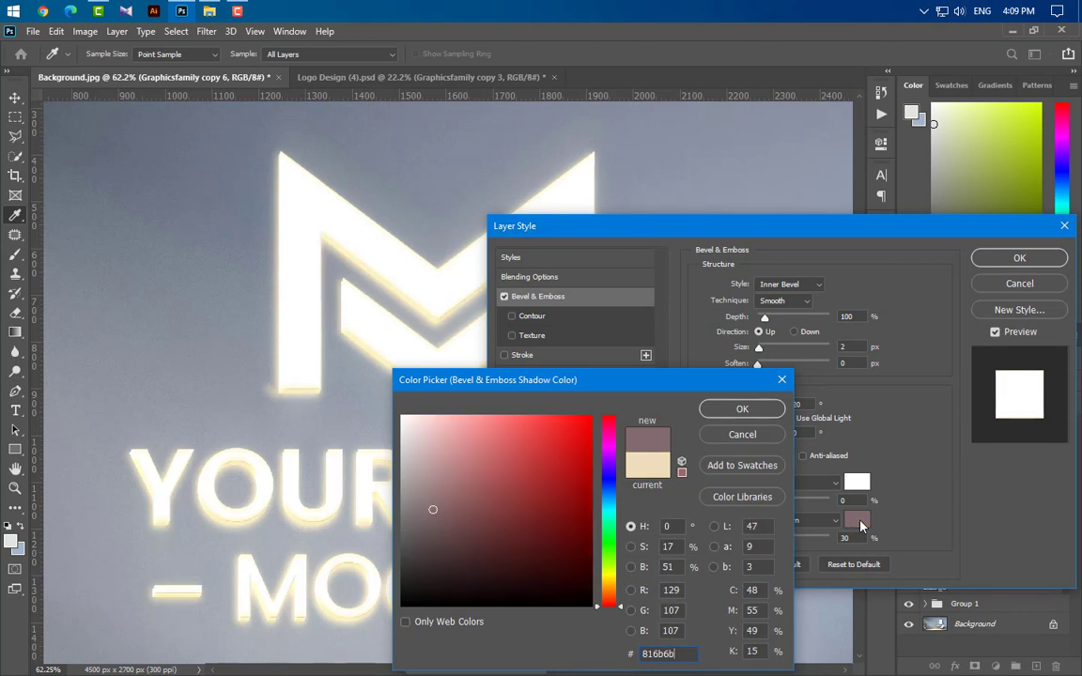
left_click(745, 411)
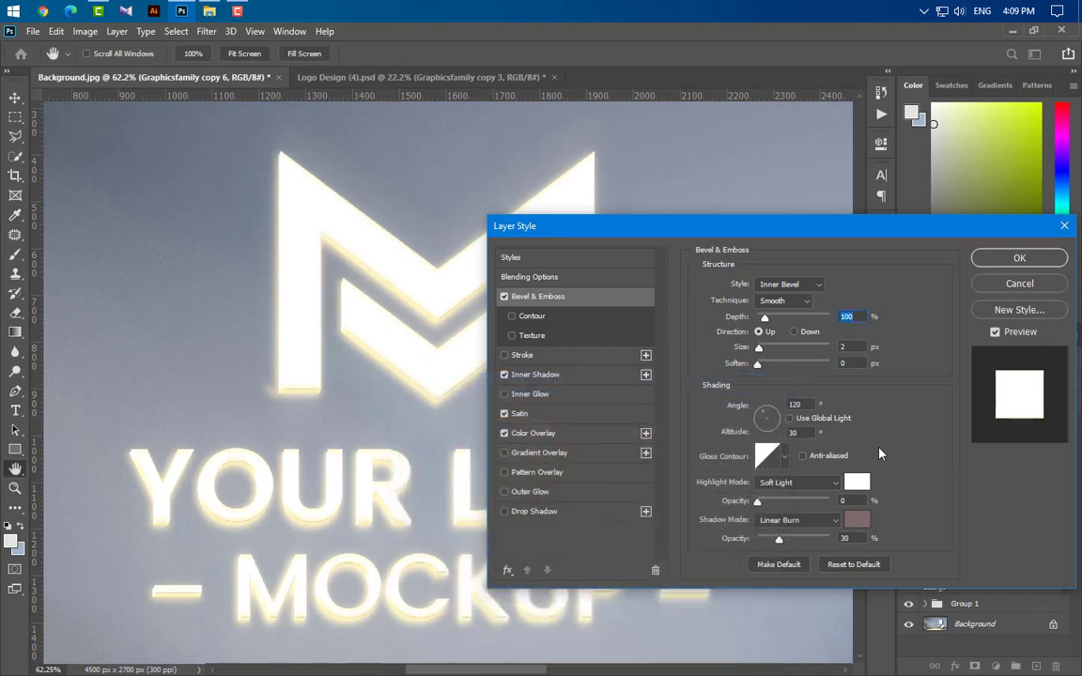
Step: Set the Inner Shadow opacity on the Graphicsfamily copy 6 layer to 20%
left_click(573, 379)
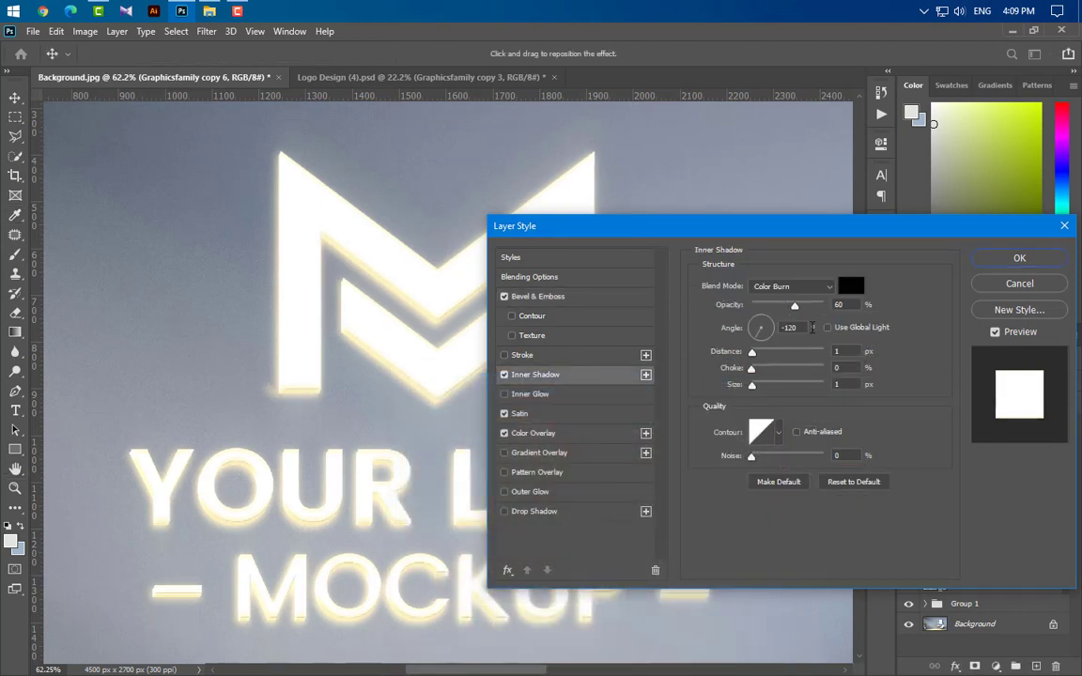
left_click_drag(850, 304, 801, 305)
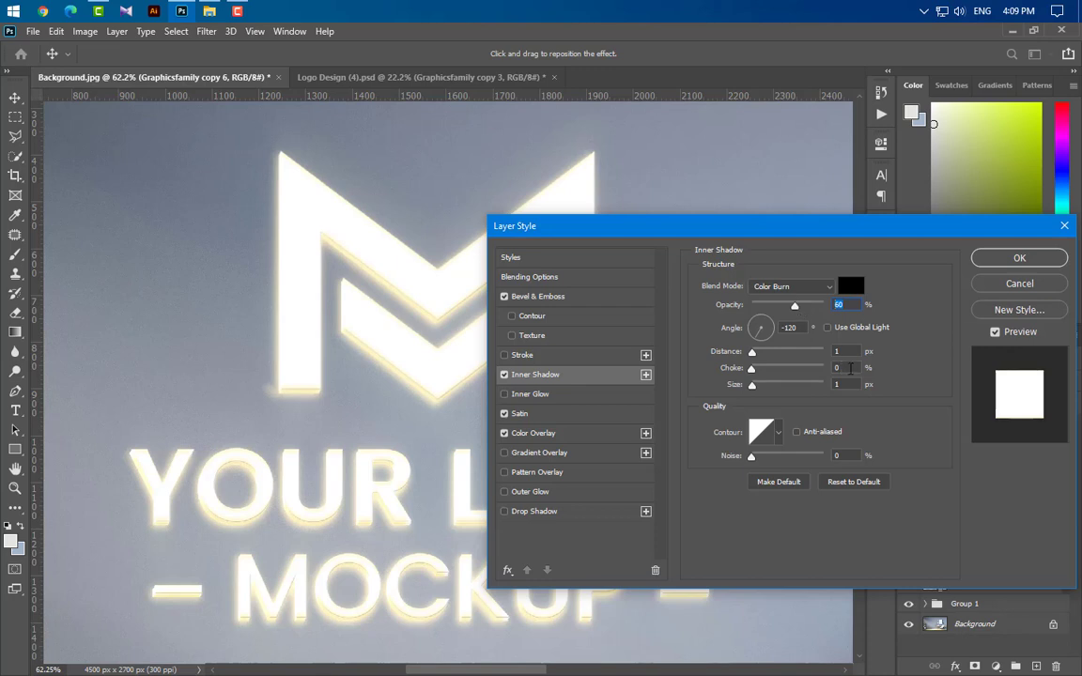
type("20")
key("Tab")
key("Tab")
key("Tab")
key("Tab")
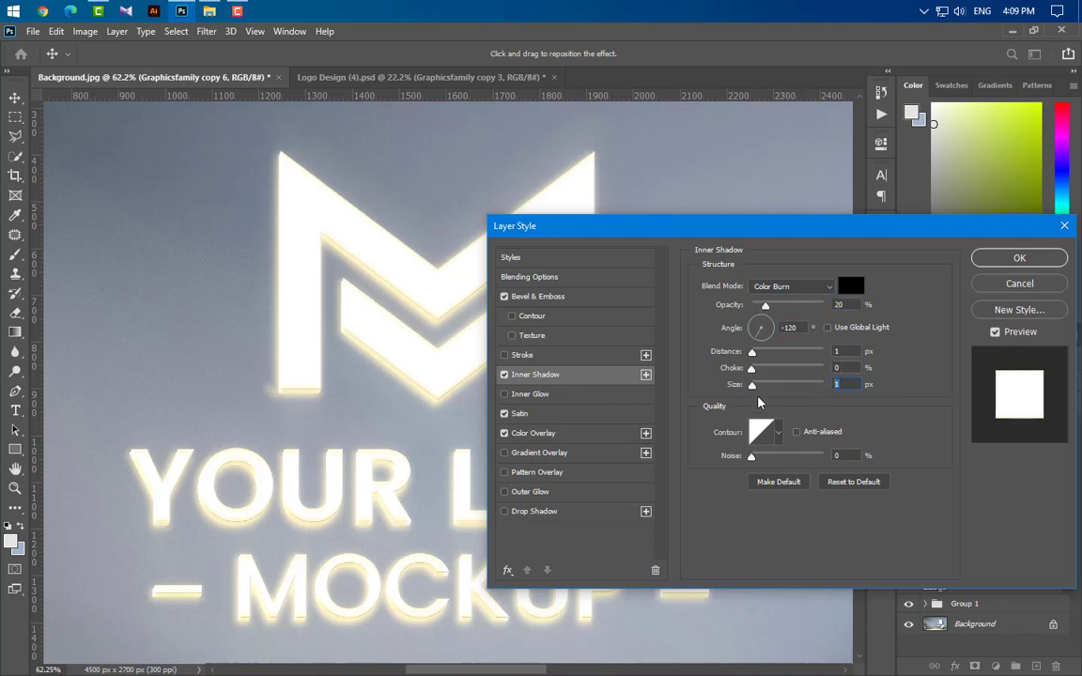
Step: Set the Color Overlay colour to dec393 and apply the layer style
left_click(563, 414)
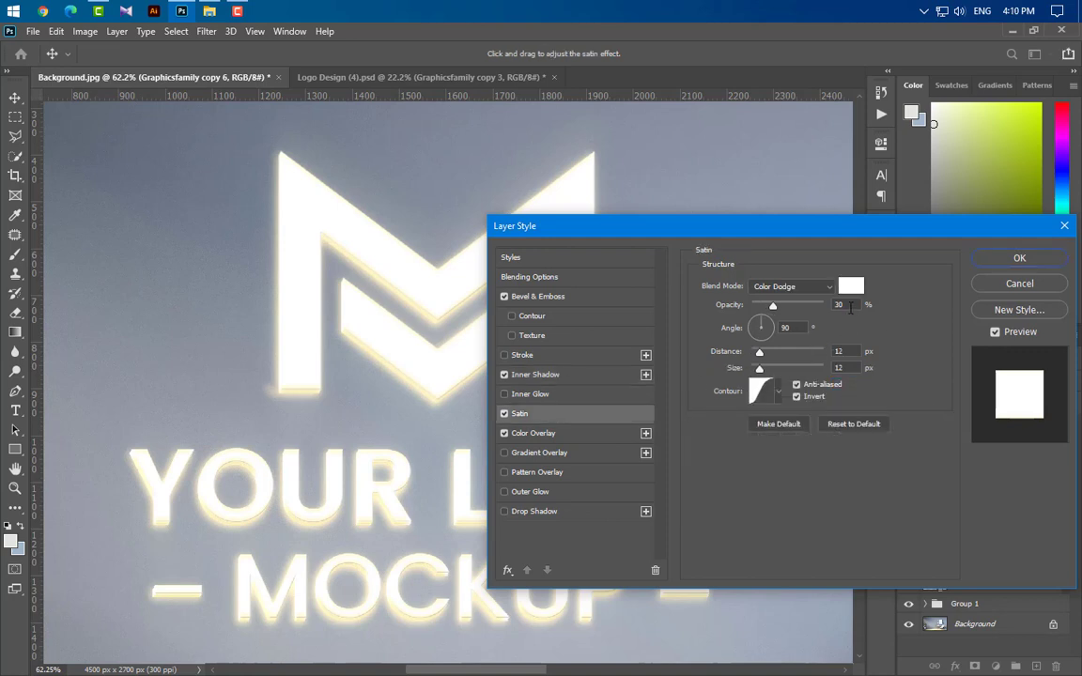
left_click(851, 306)
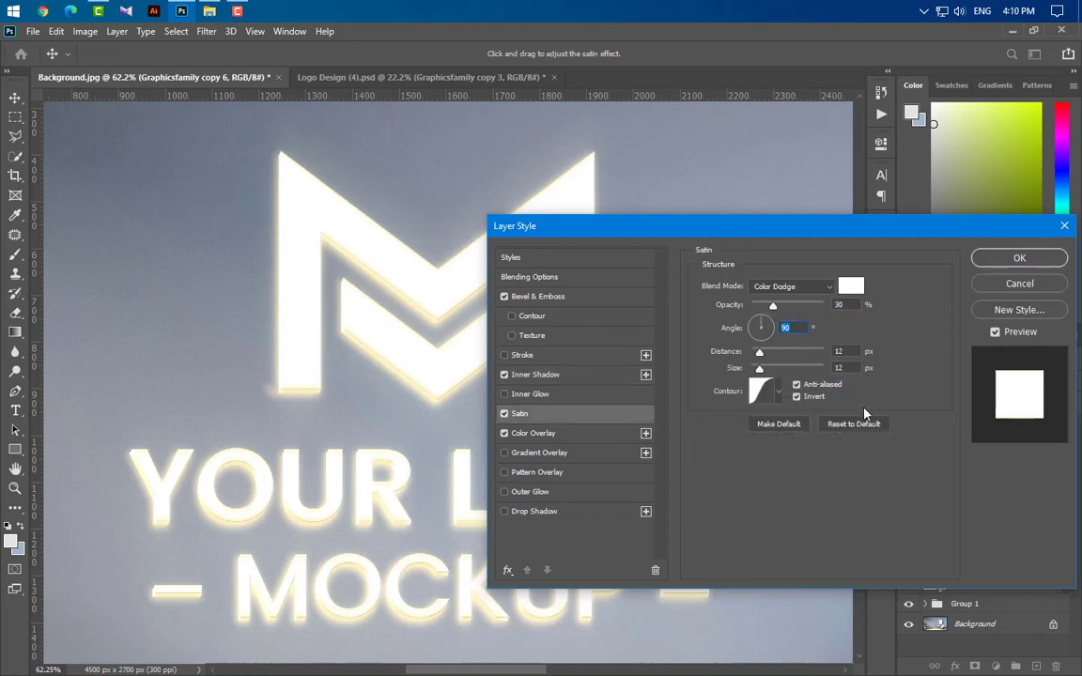
left_click(591, 434)
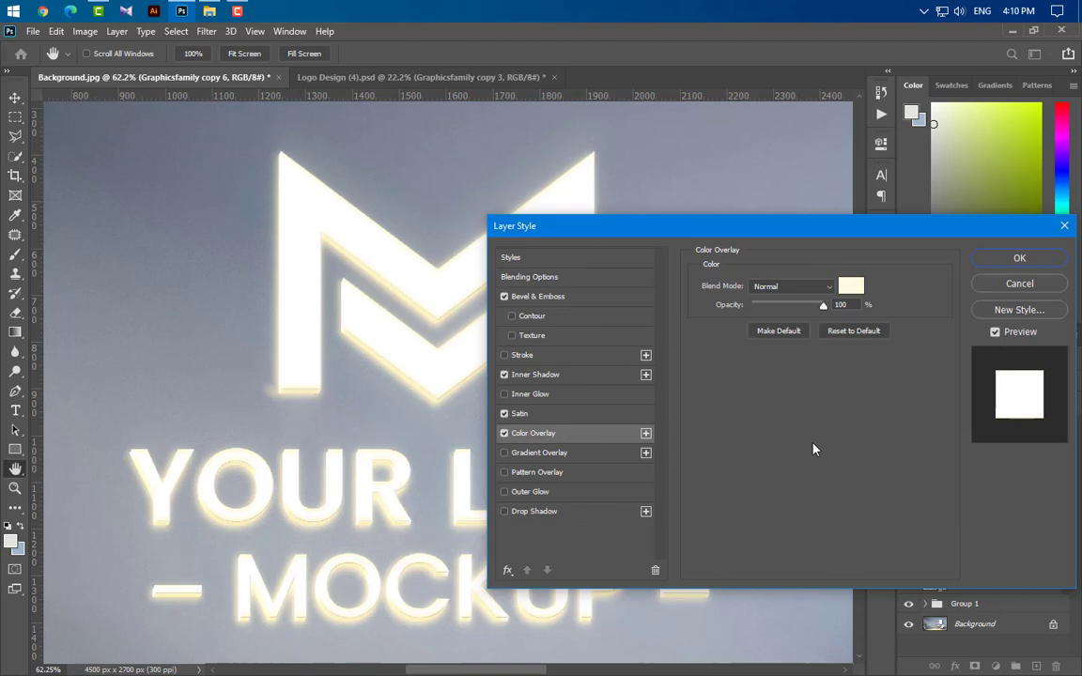
left_click(856, 285)
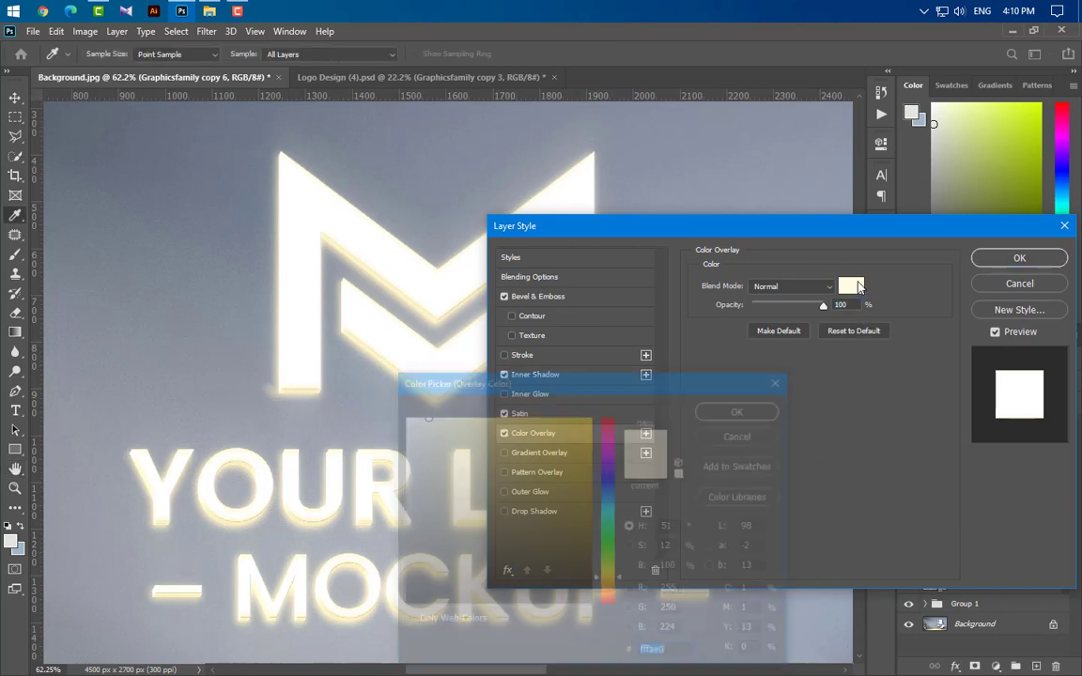
type("dec393")
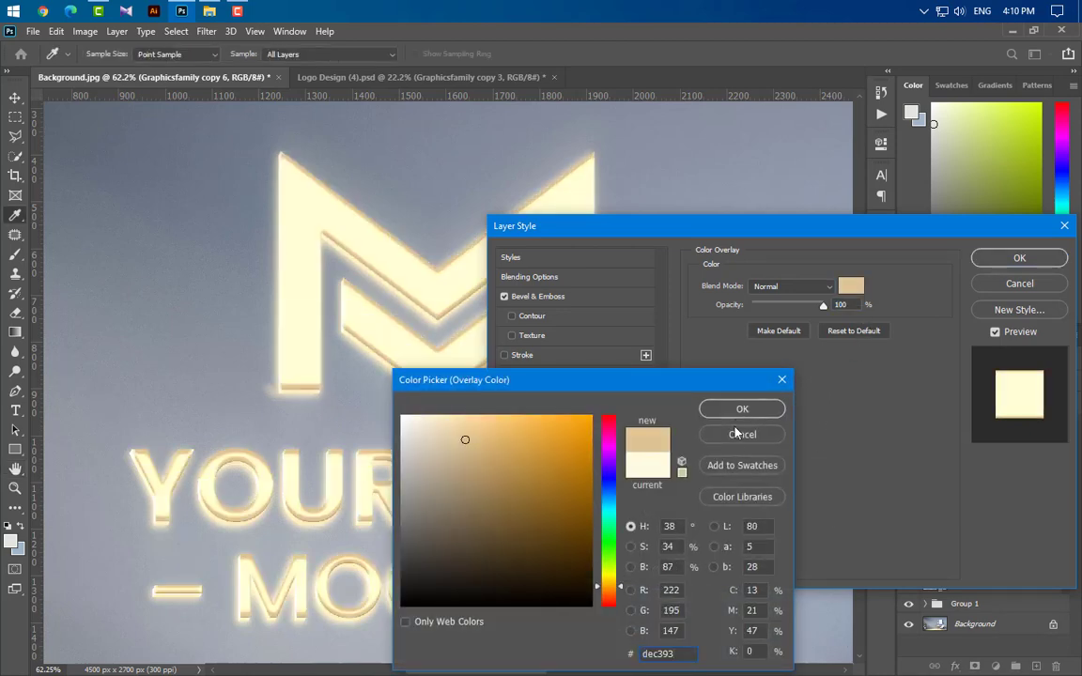
left_click(740, 410)
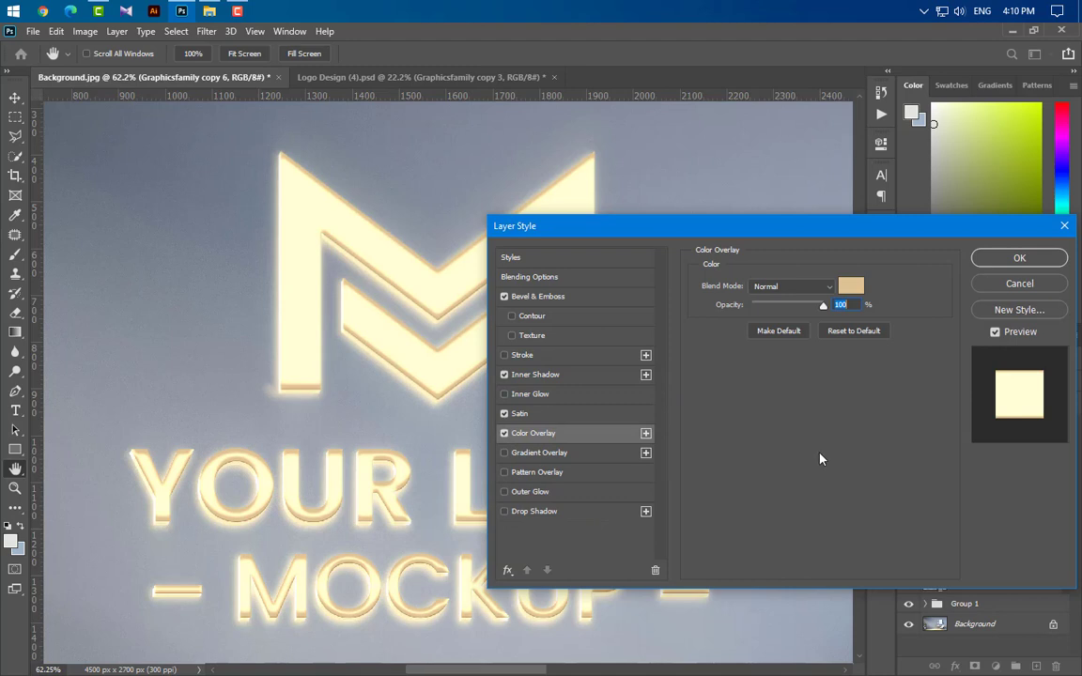
left_click(1019, 257)
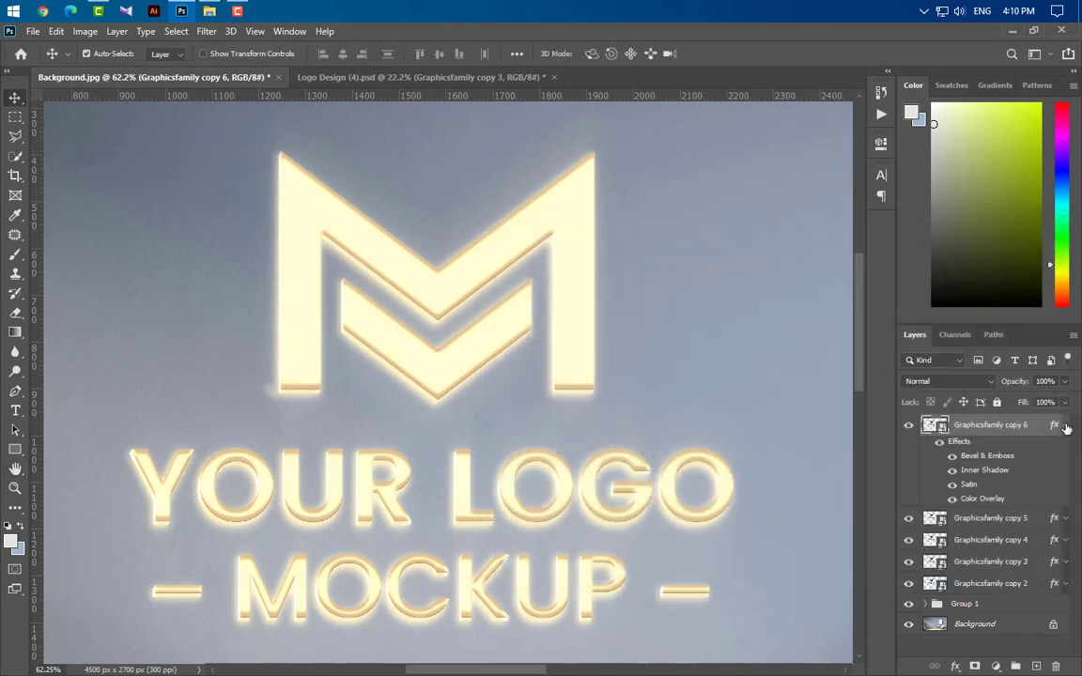
Step: Duplicate the top logo layer three times, nudging each new copy one pixel up and one pixel right
left_click(1067, 426)
left_click_drag(1054, 426, 1036, 666)
key("Up")
key("Right")
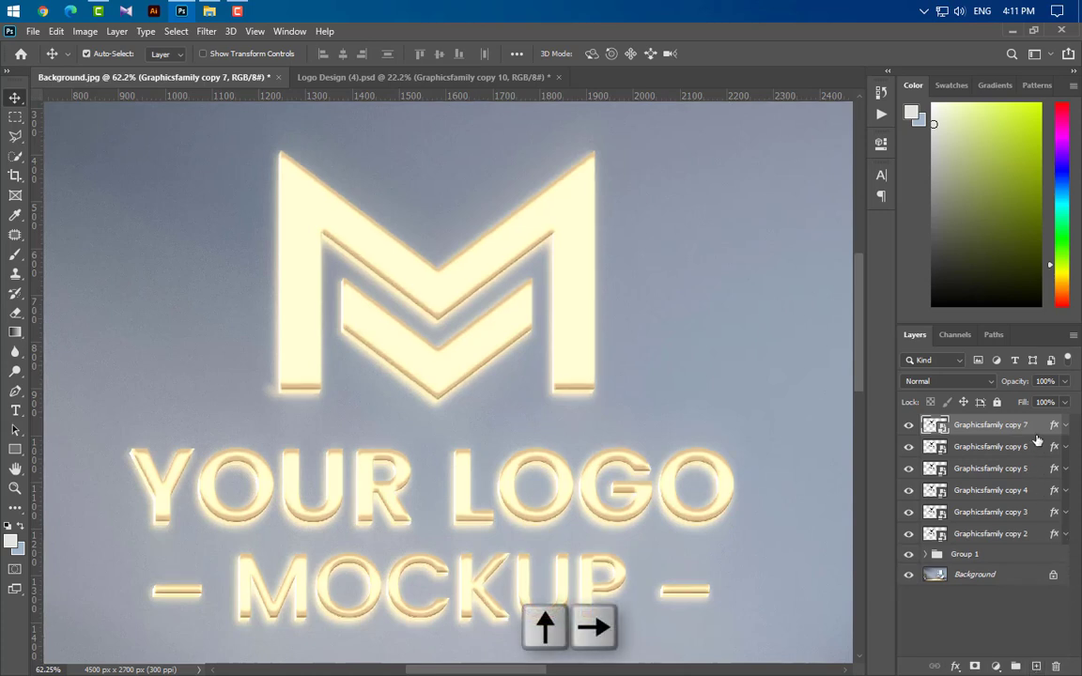
left_click_drag(1037, 440, 1038, 668)
key("Up")
key("Right")
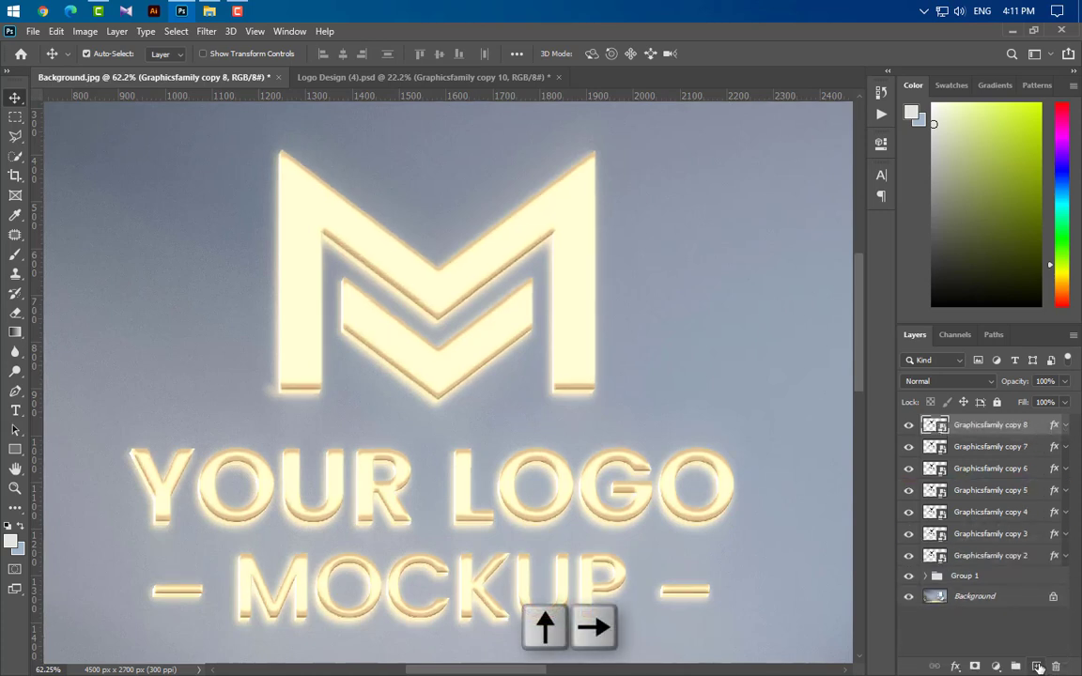
left_click_drag(1039, 432, 1038, 668)
key("Up")
key("Right")
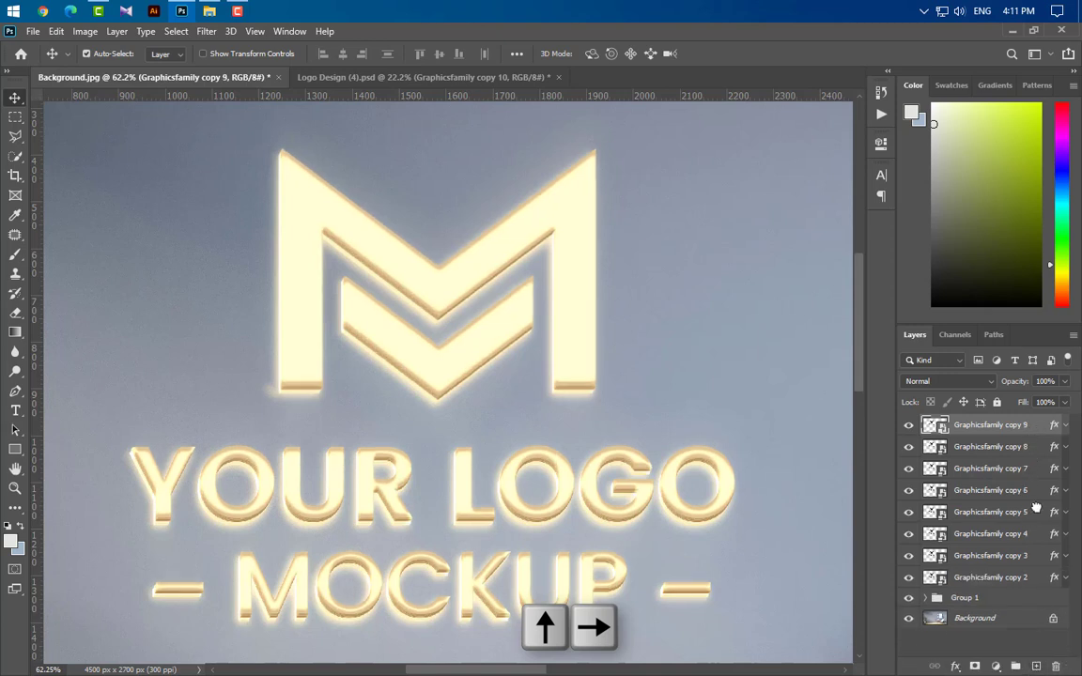
Step: Duplicate the top logo layer once more and delete all effects from the new copy 10
left_click_drag(1036, 507, 1038, 668)
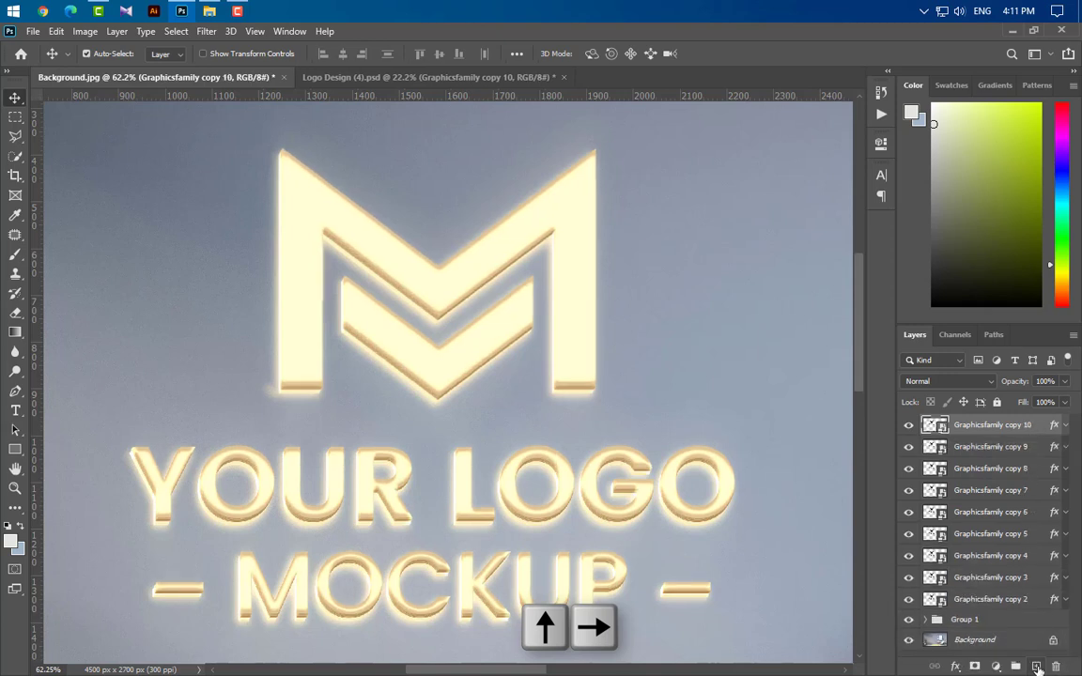
left_click(1065, 426)
left_click_drag(1055, 426, 1055, 666)
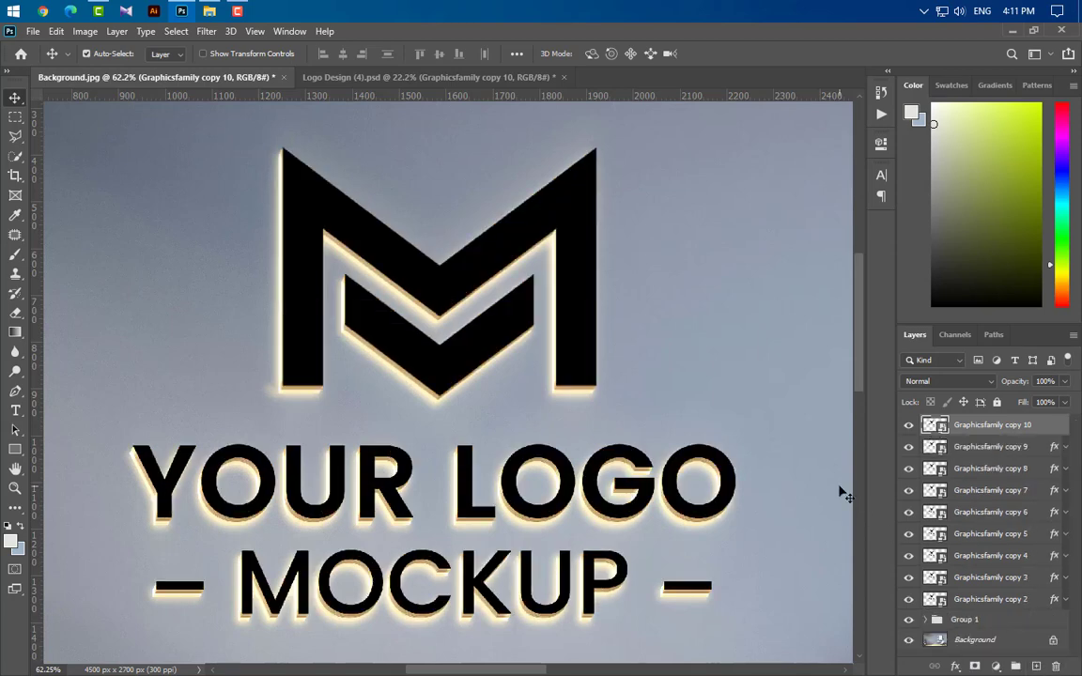
Step: Place the Effect image into the document, scale it to about 88% and position it over the logo
scroll(533, 477, "down", 3)
scroll(533, 477, "down", 1)
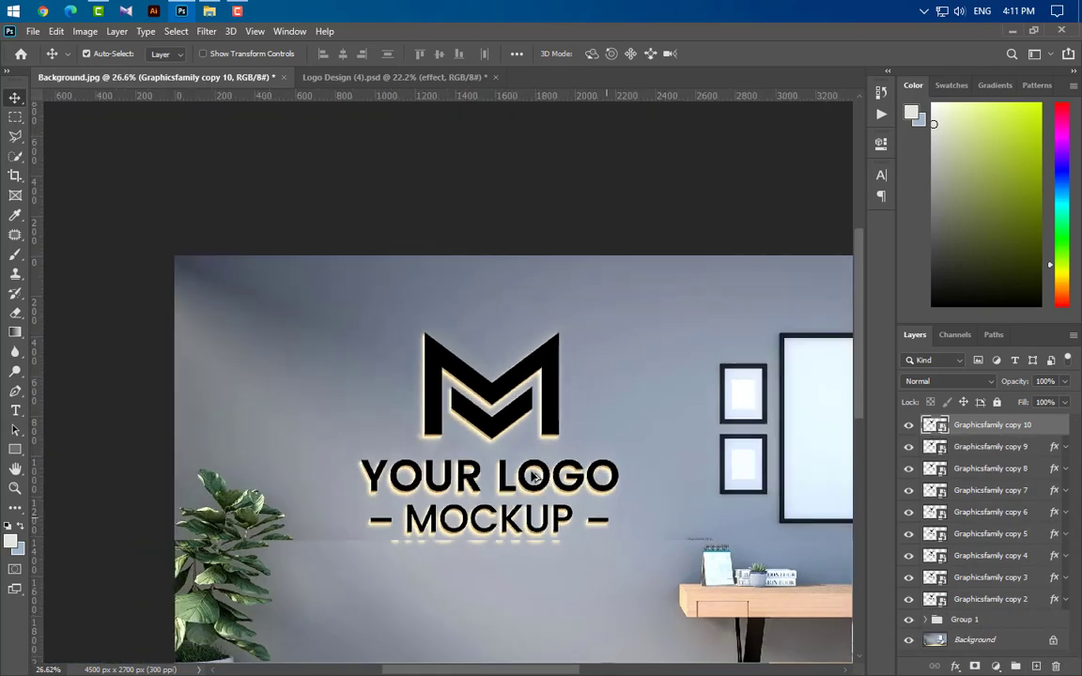
left_click(182, 12)
left_click(240, 120)
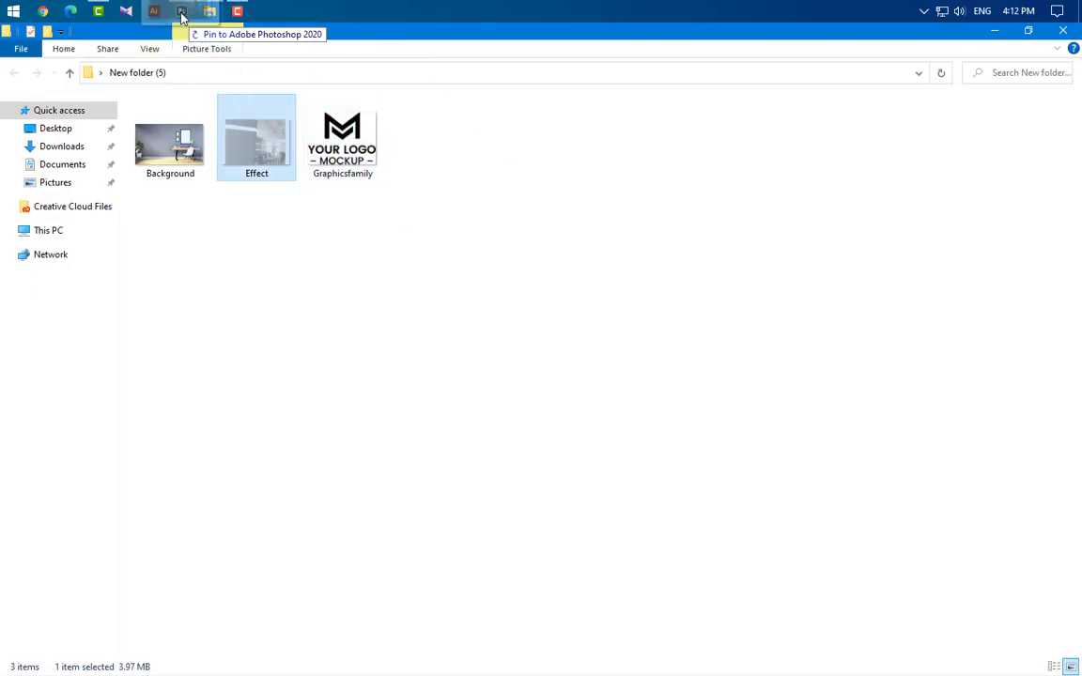
left_click_drag(181, 12, 522, 483)
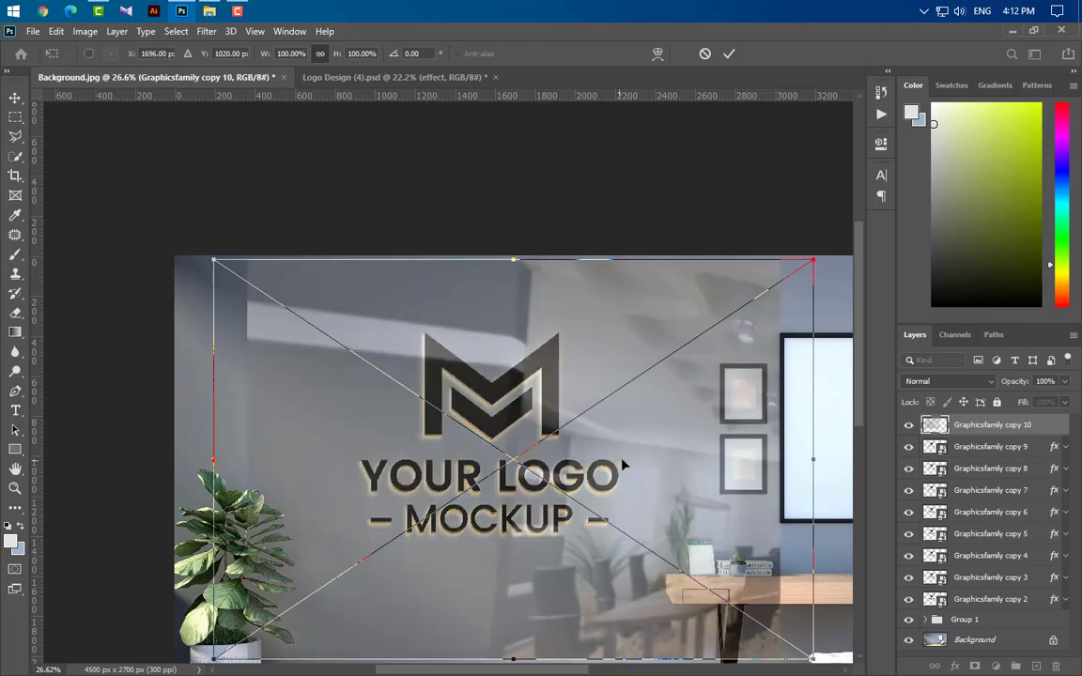
left_click_drag(620, 453, 609, 442)
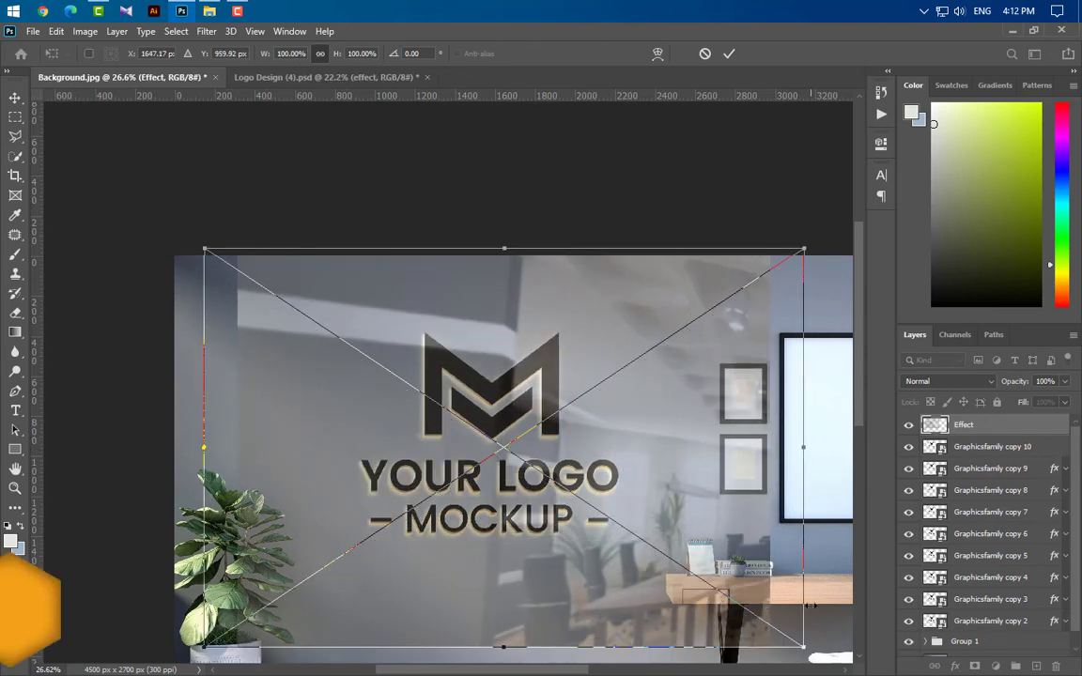
left_click_drag(803, 646, 732, 598)
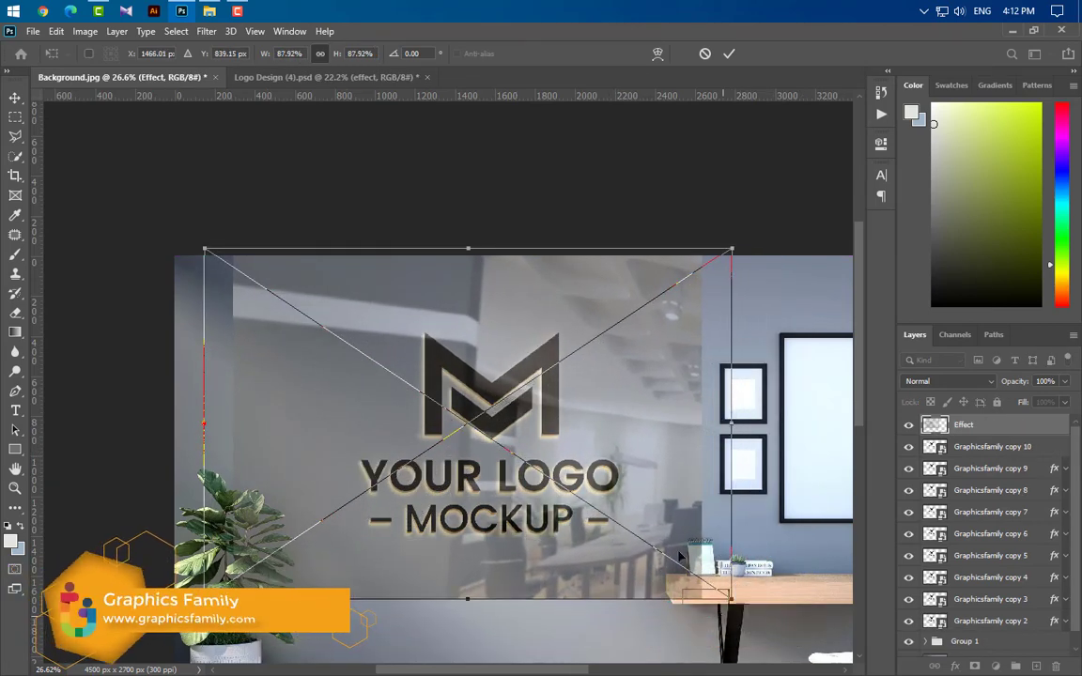
left_click_drag(680, 556, 714, 564)
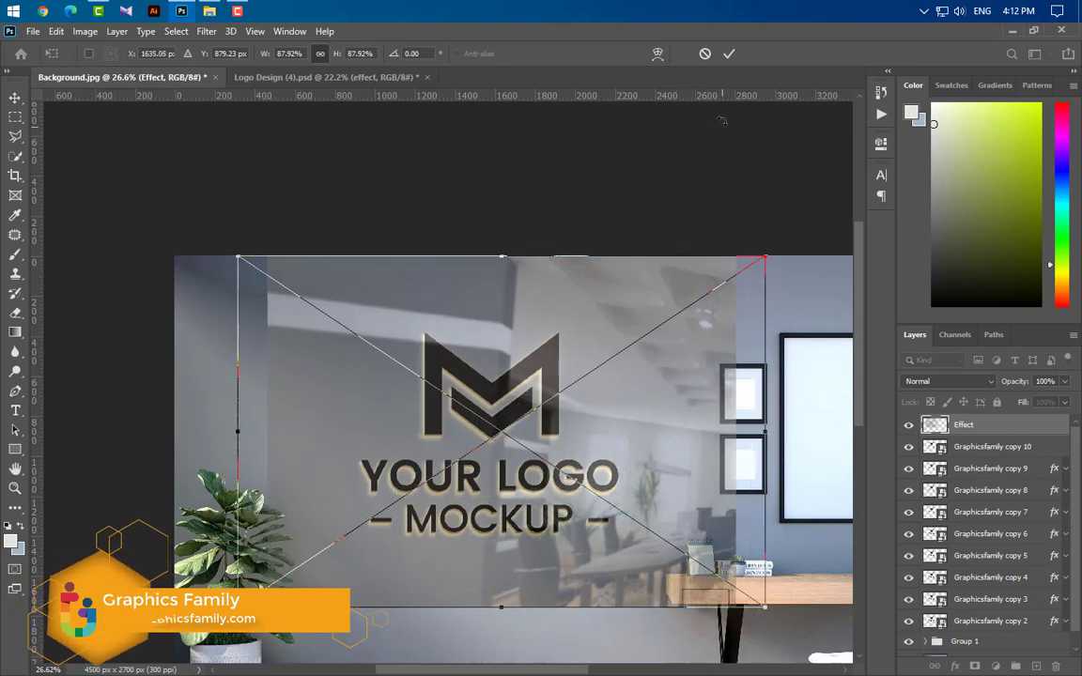
left_click(729, 54)
Step: Clip the Effect layer to Graphicsfamily copy 10 and set its opacity to 40%
right_click(986, 424)
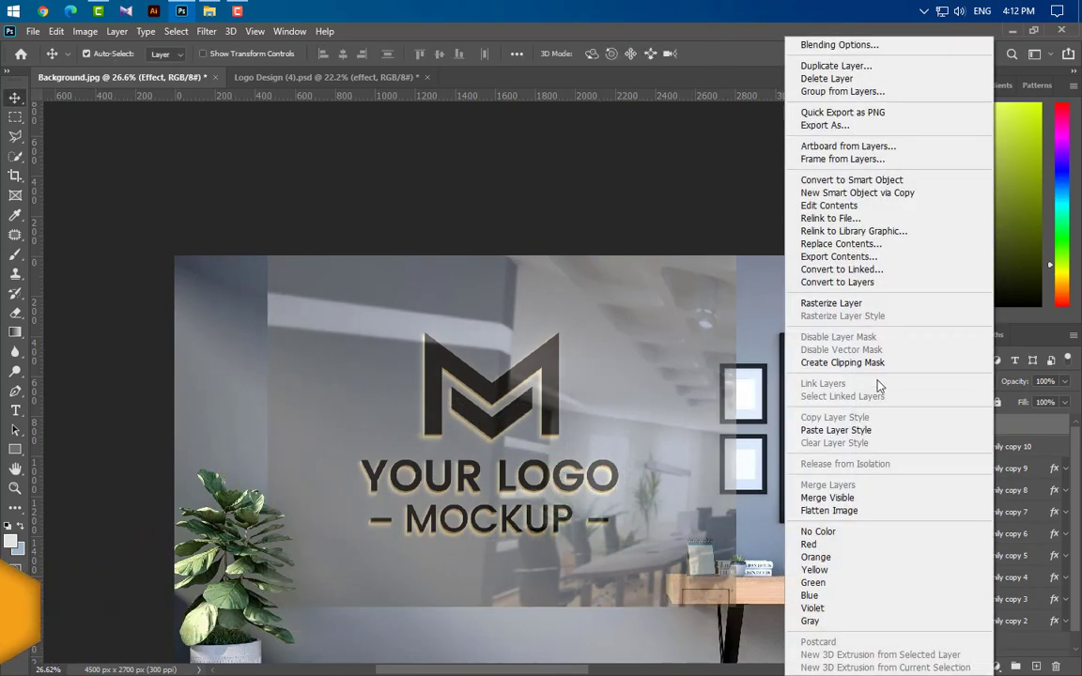
left_click(874, 362)
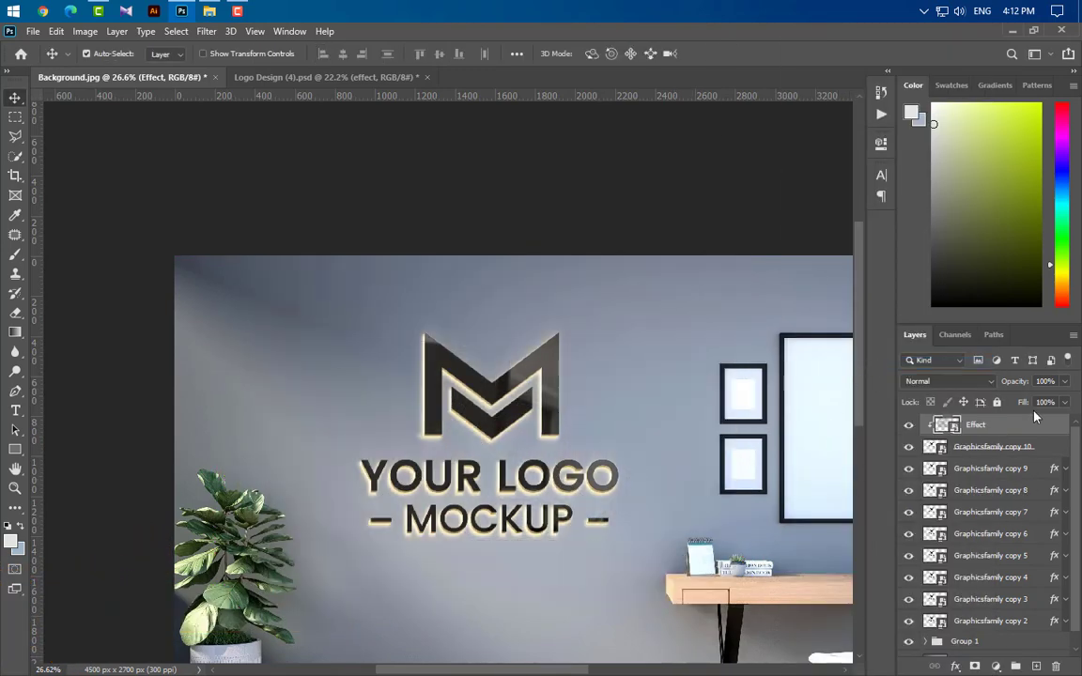
type("30")
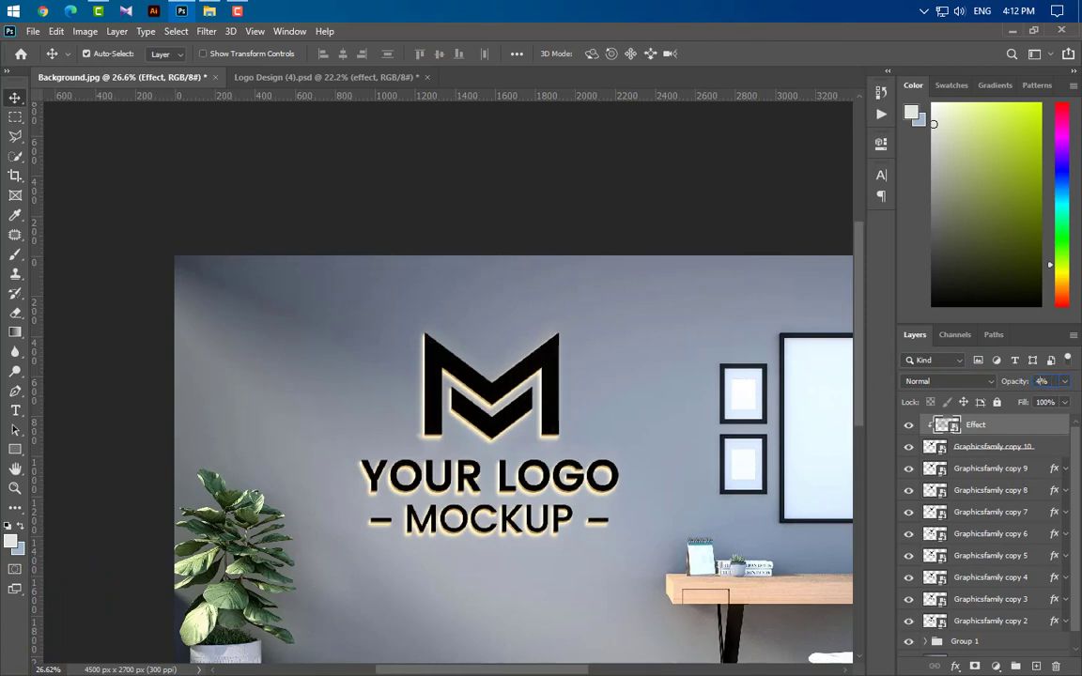
key("Return")
Step: Add a Curves adjustment layer above the Effect layer
left_click(584, 504)
scroll(585, 505, "down", 3)
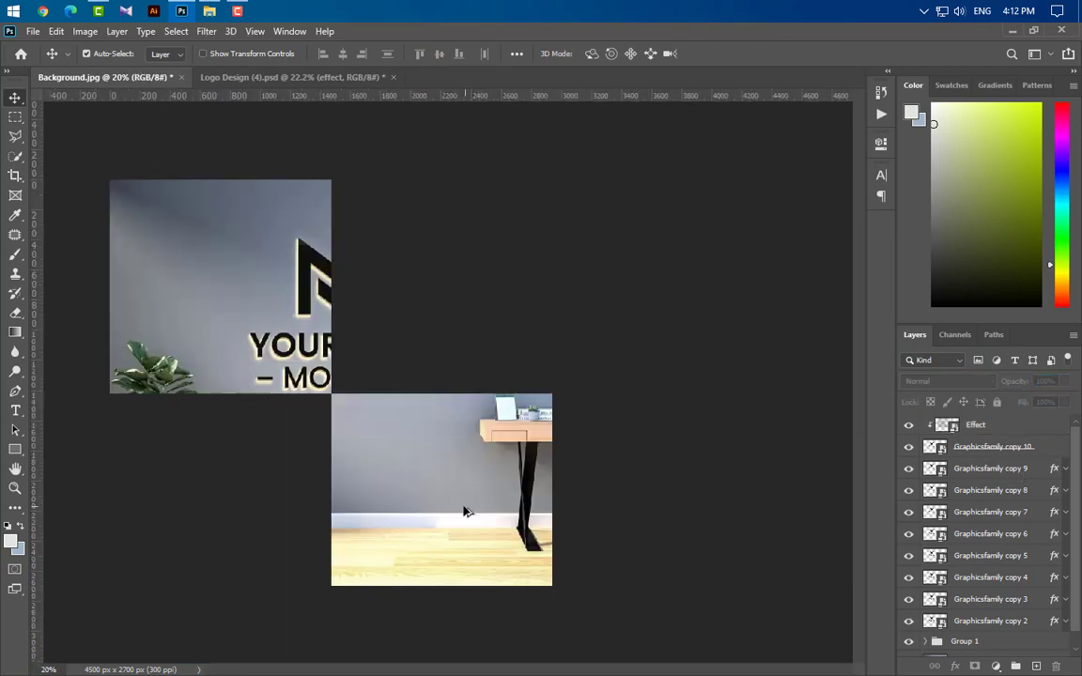
scroll(441, 508, "up", 3)
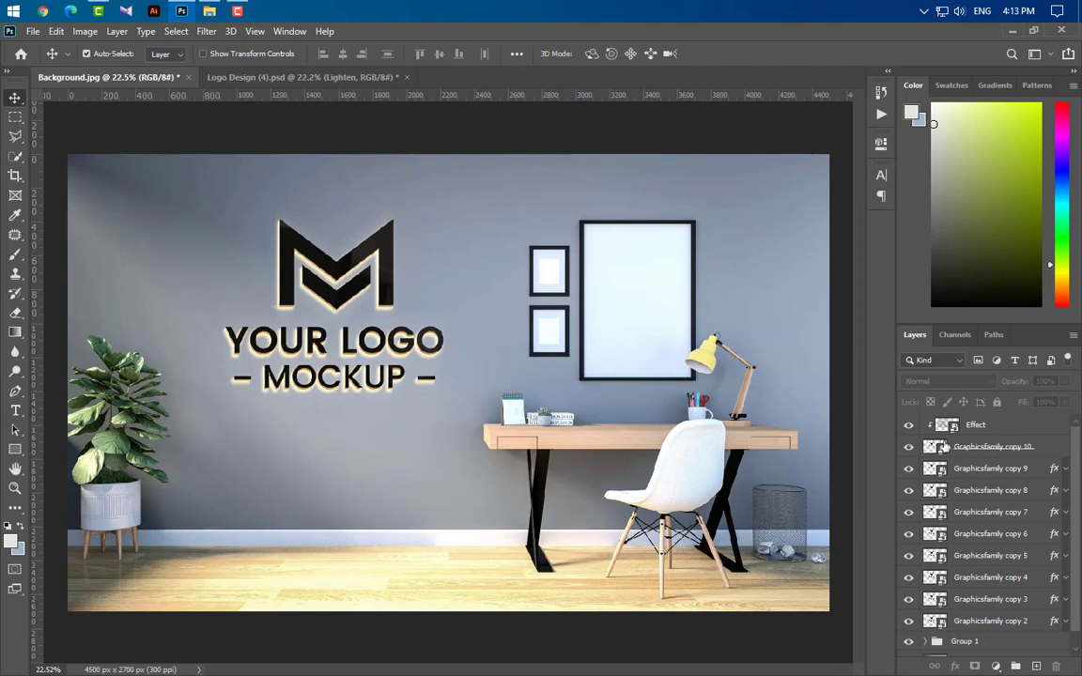
left_click(981, 427)
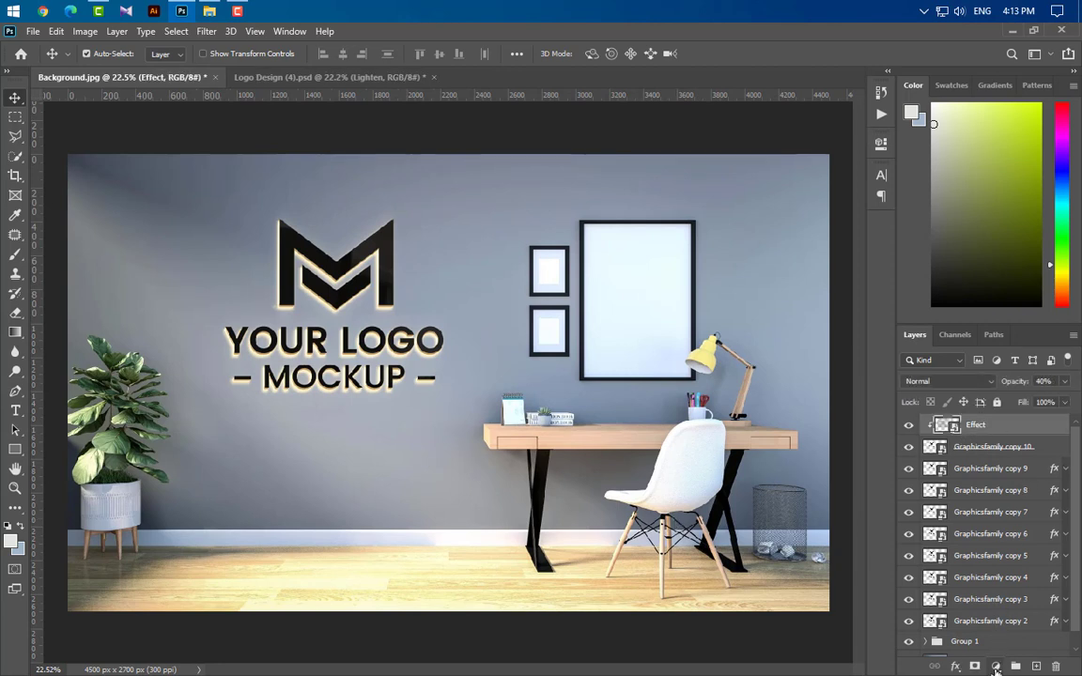
left_click(996, 667)
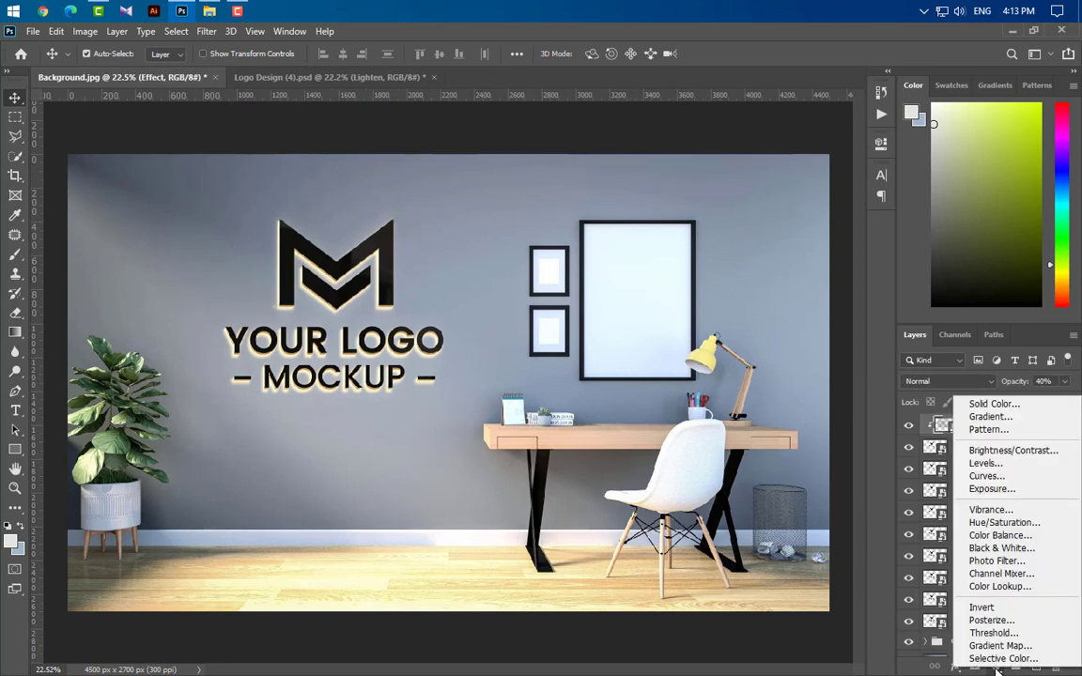
left_click(987, 476)
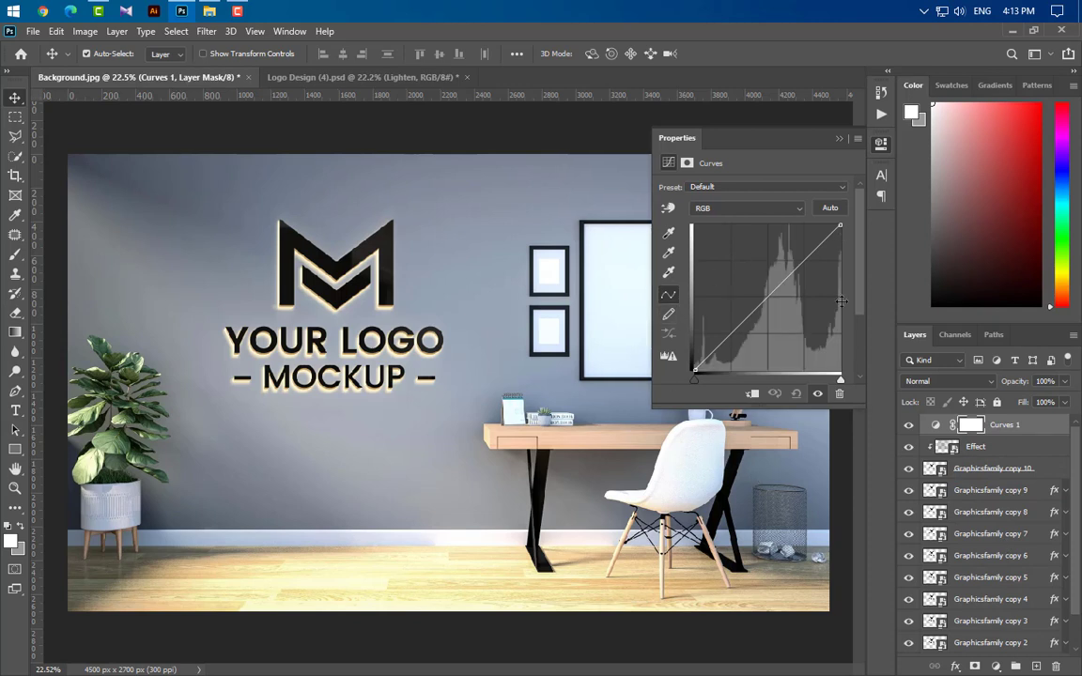
Step: Brighten the scene by moving the curve's white point inward and adding points in the highlights and shadows
left_click_drag(841, 381, 820, 386)
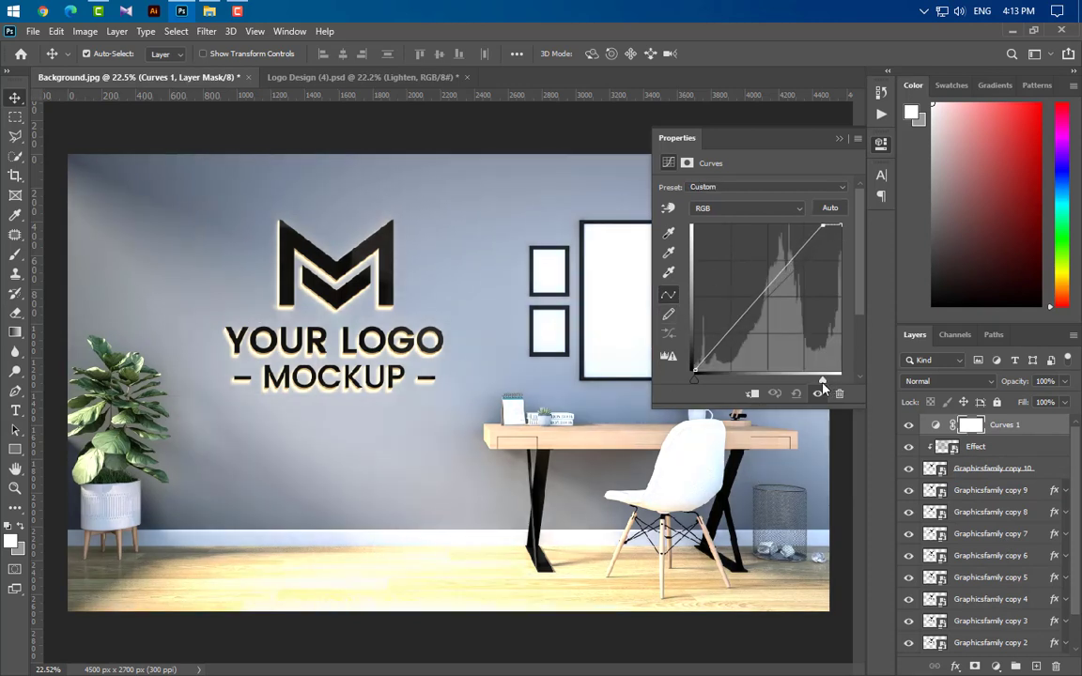
left_click(791, 259)
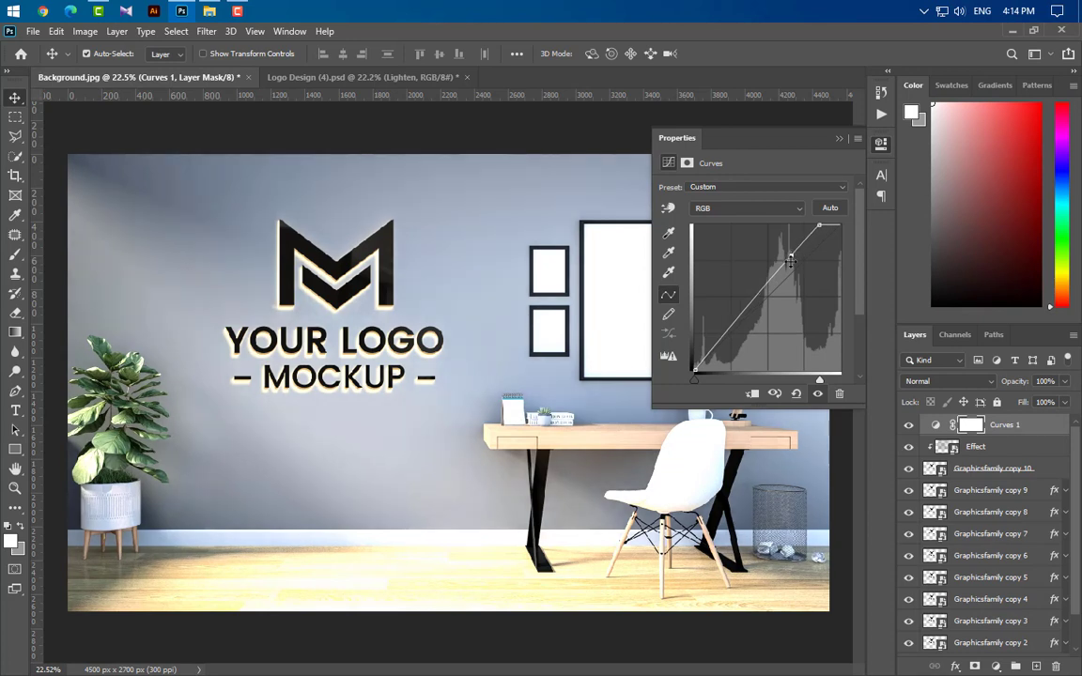
left_click_drag(791, 258, 794, 261)
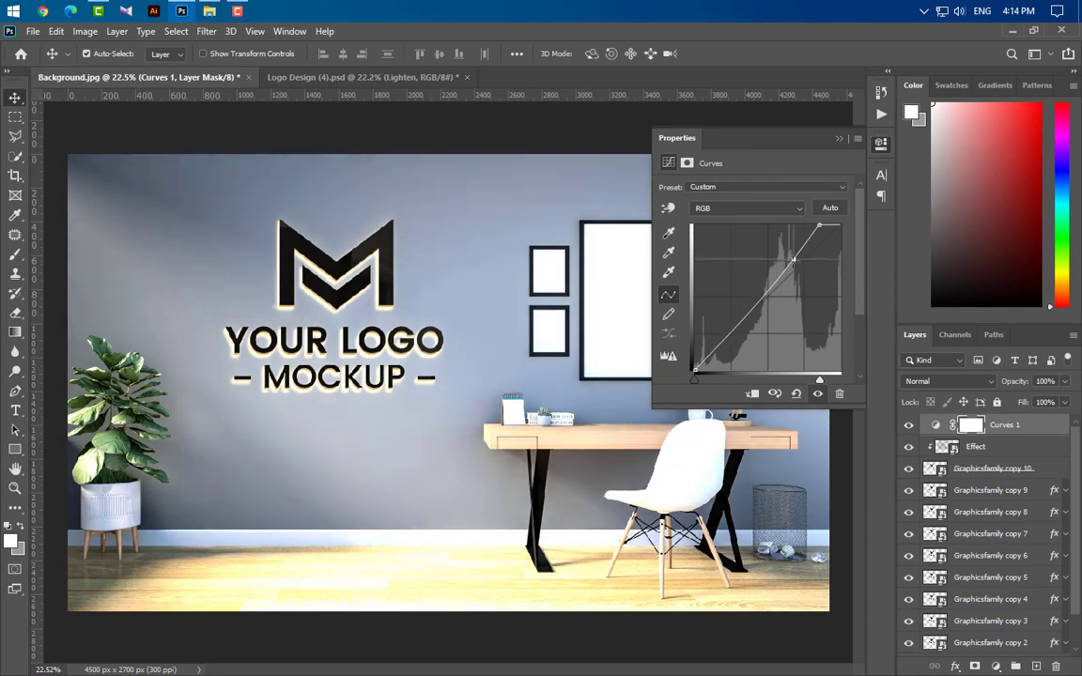
left_click(700, 364)
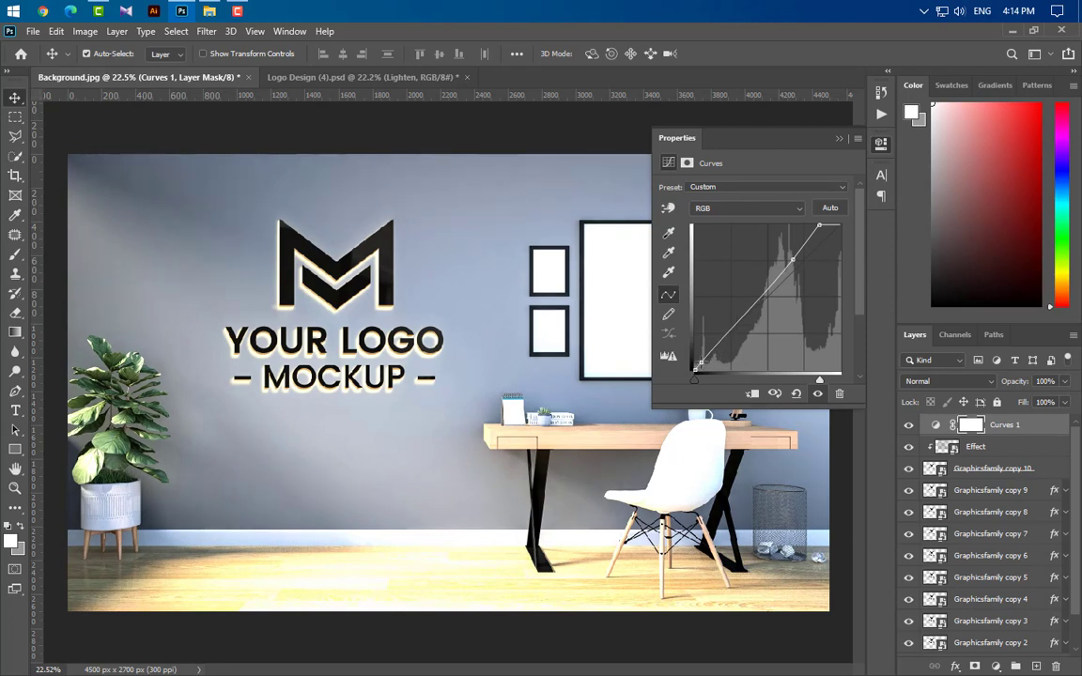
left_click(840, 140)
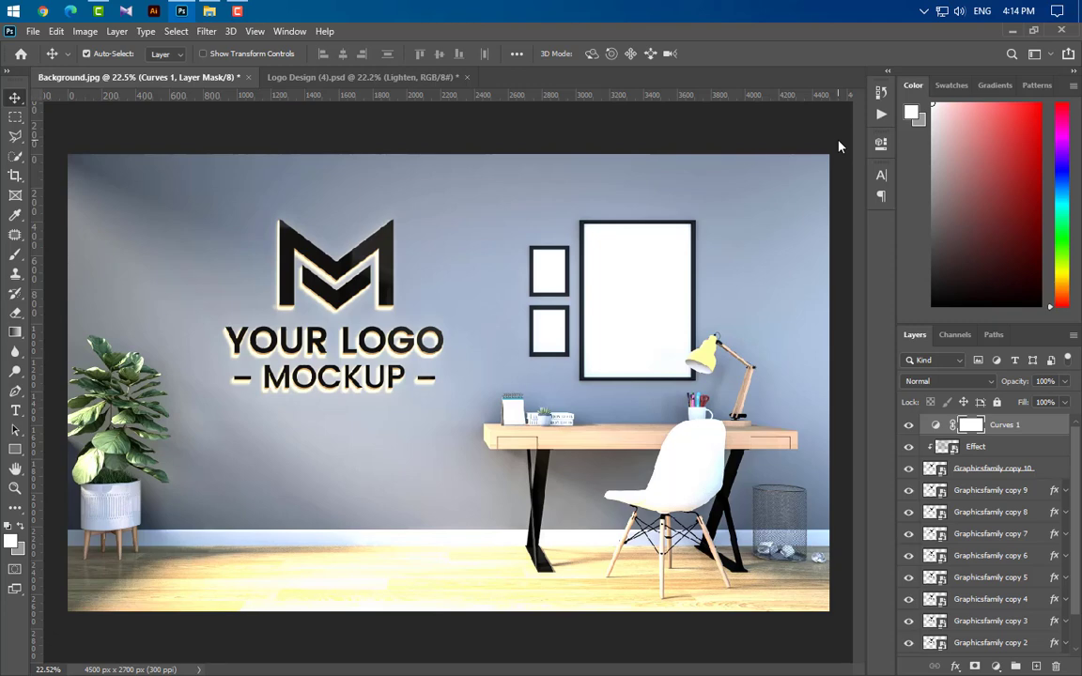
Step: Add a Selective Color adjustment layer and set the Reds cyan value to -100
left_click(994, 666)
left_click(981, 654)
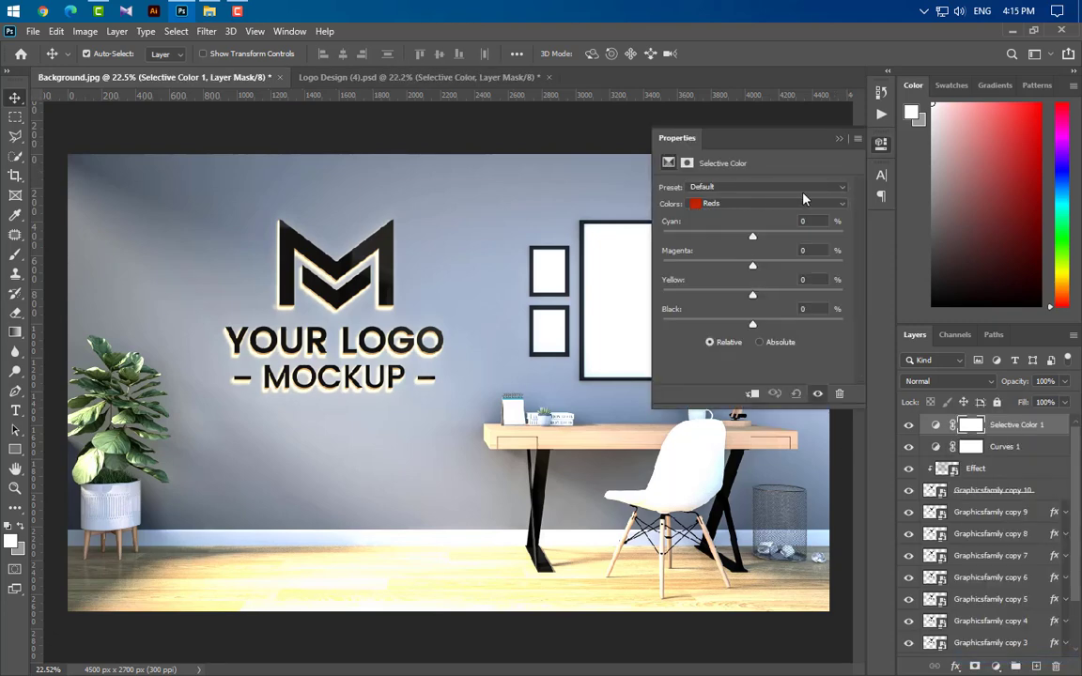
left_click(798, 204)
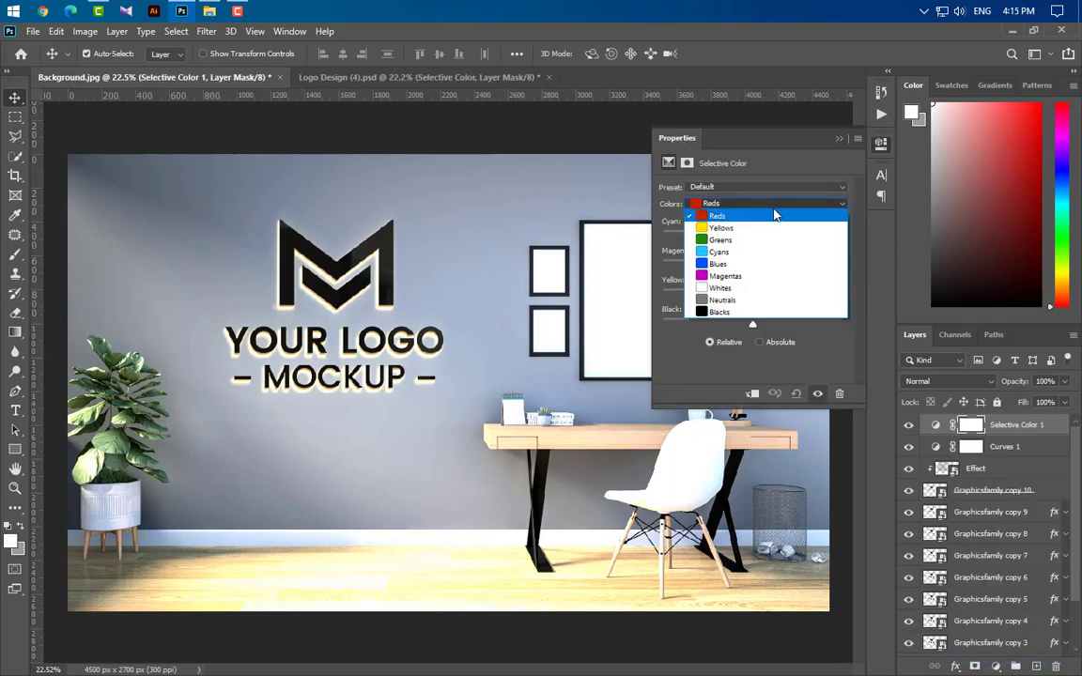
left_click(769, 204)
left_click(814, 222)
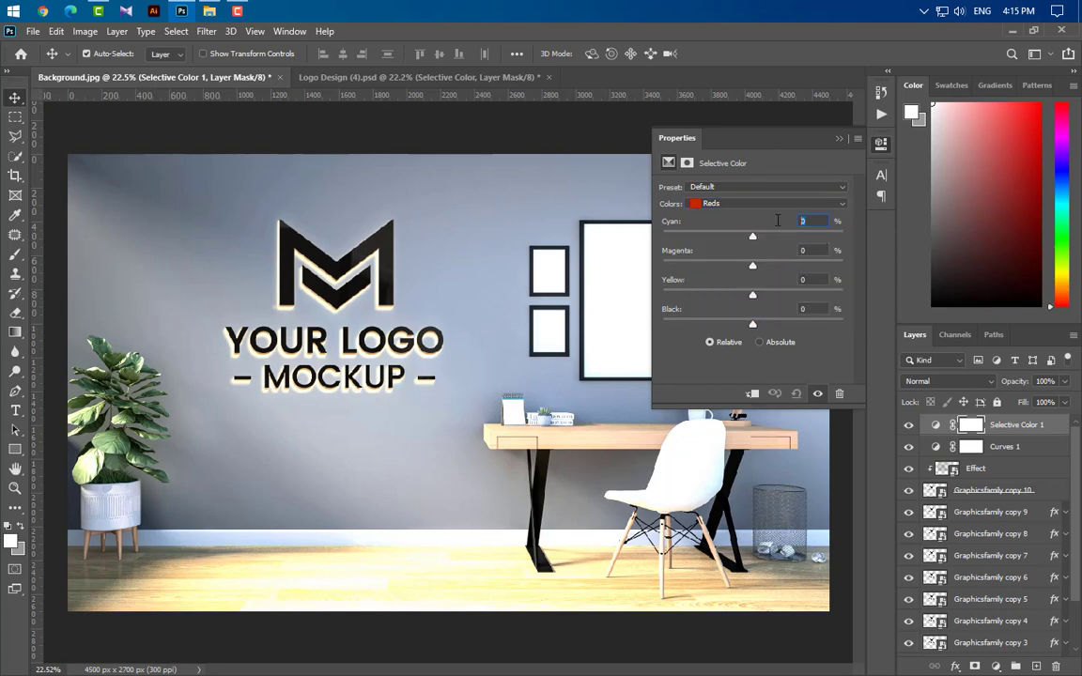
type("-100")
key("Return")
type("5")
left_click(842, 147)
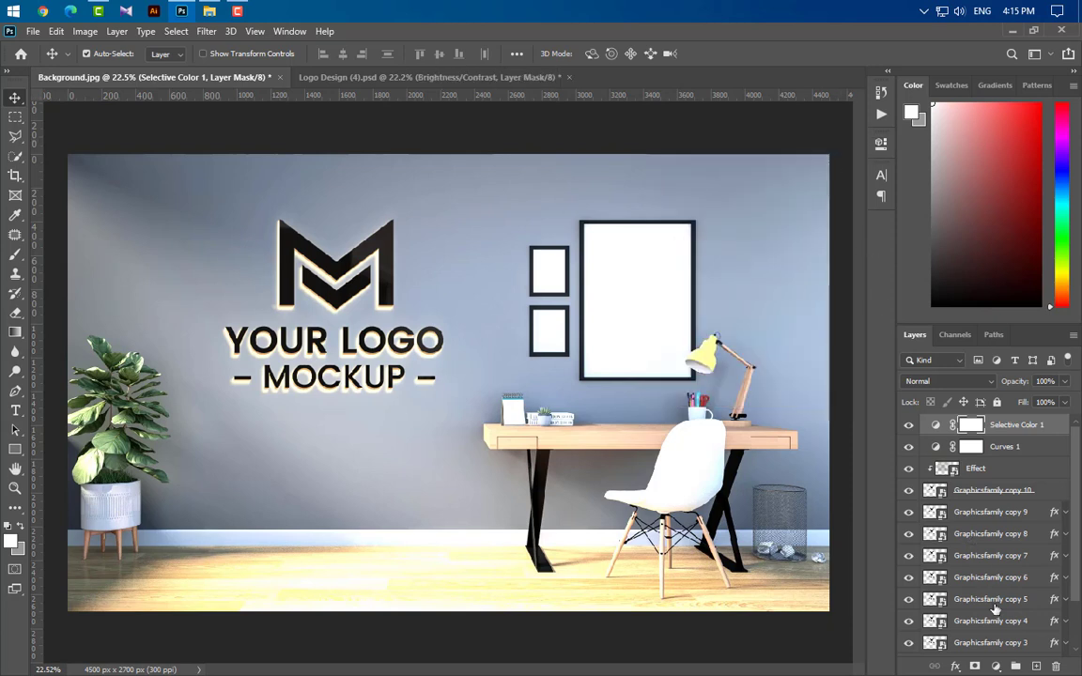
Step: Add a Brightness/Contrast adjustment layer and set its brightness to 2
left_click(995, 665)
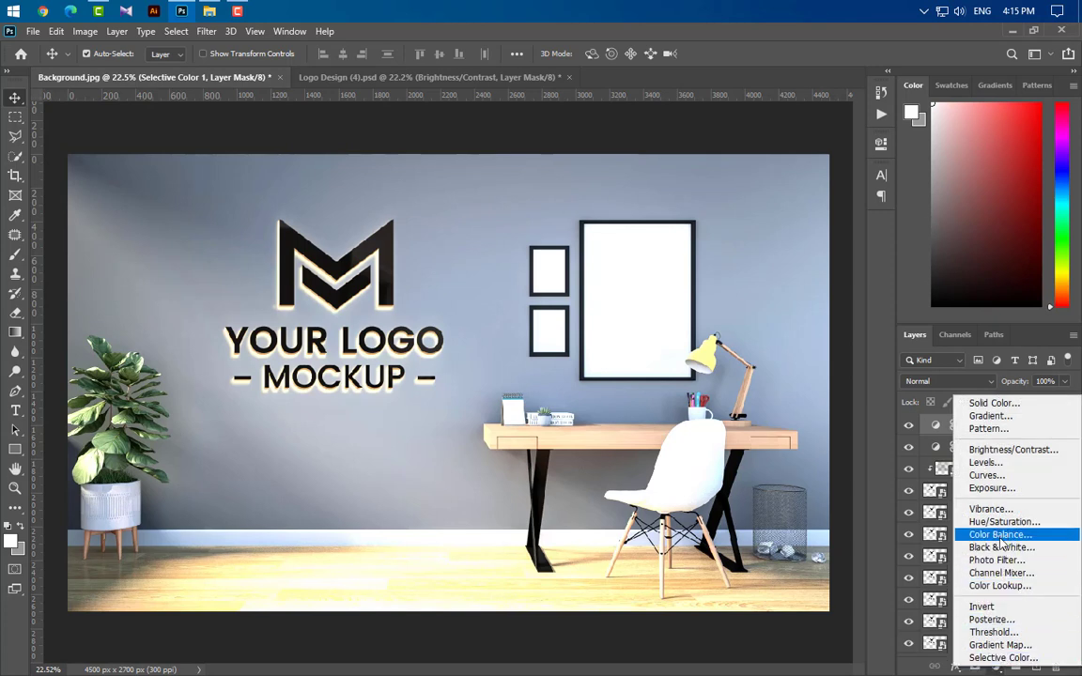
left_click(1010, 449)
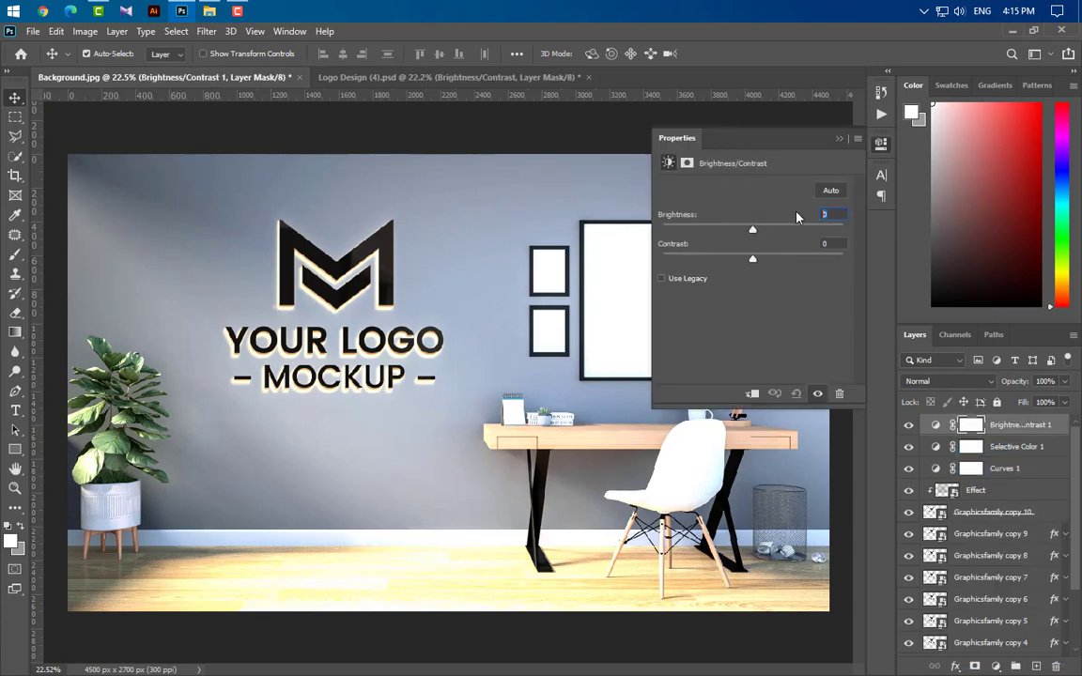
type("2")
left_click(839, 140)
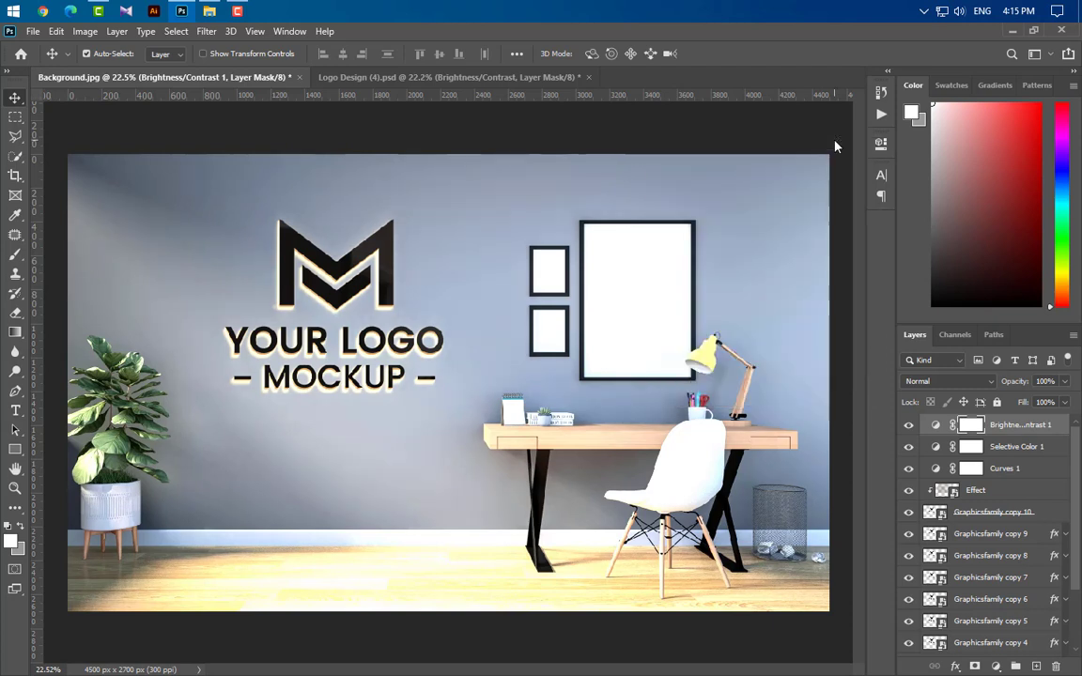
Step: Add a Gradient Fill layer and set the gradient's left colour stop to black
left_click(996, 666)
left_click(991, 416)
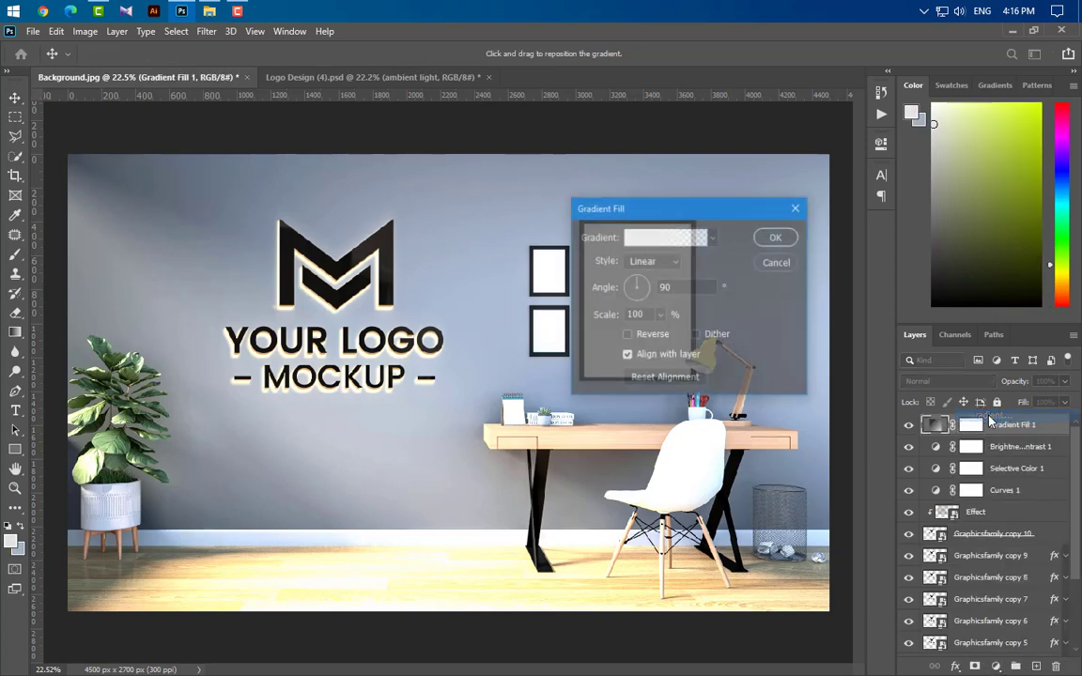
left_click(662, 237)
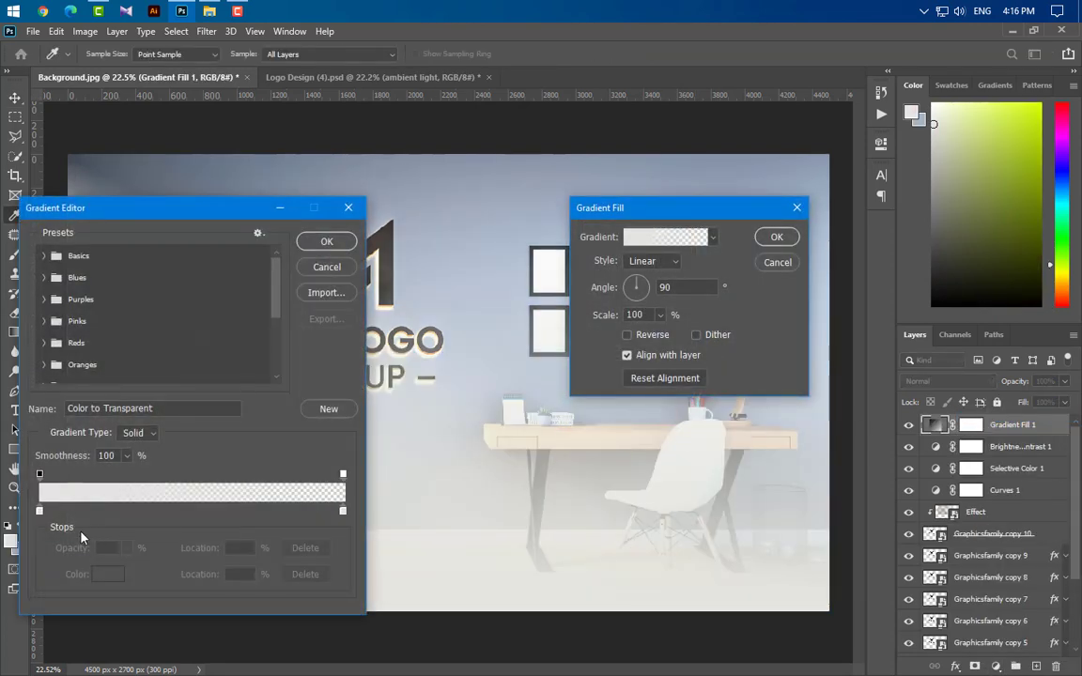
left_click(40, 512)
left_click(108, 574)
left_click(402, 604)
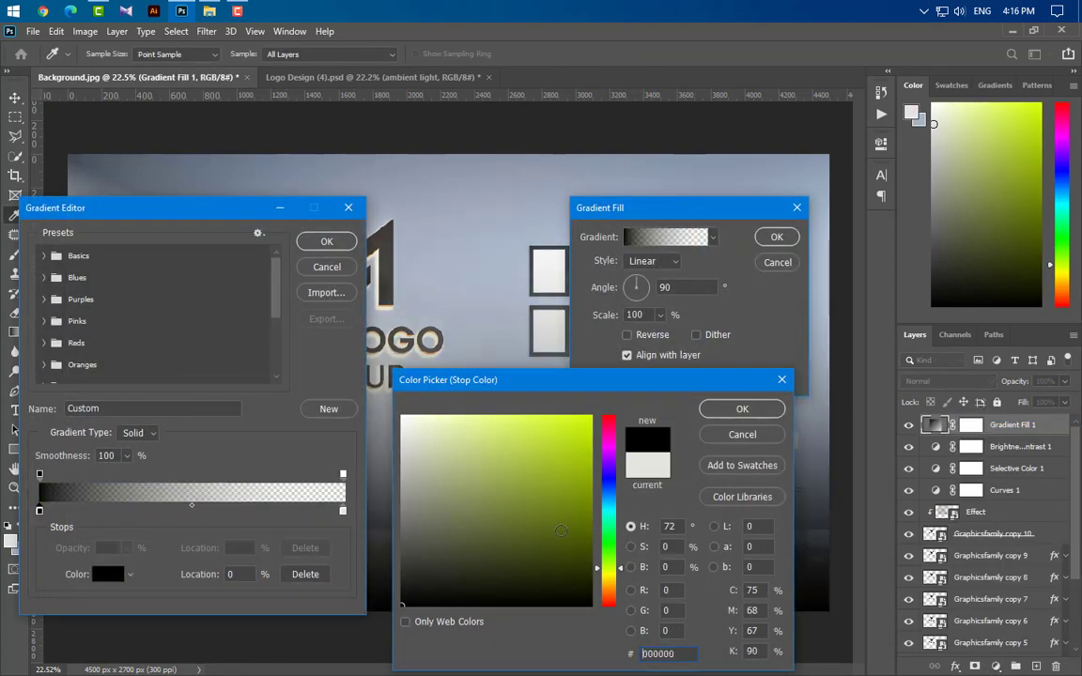
left_click(738, 407)
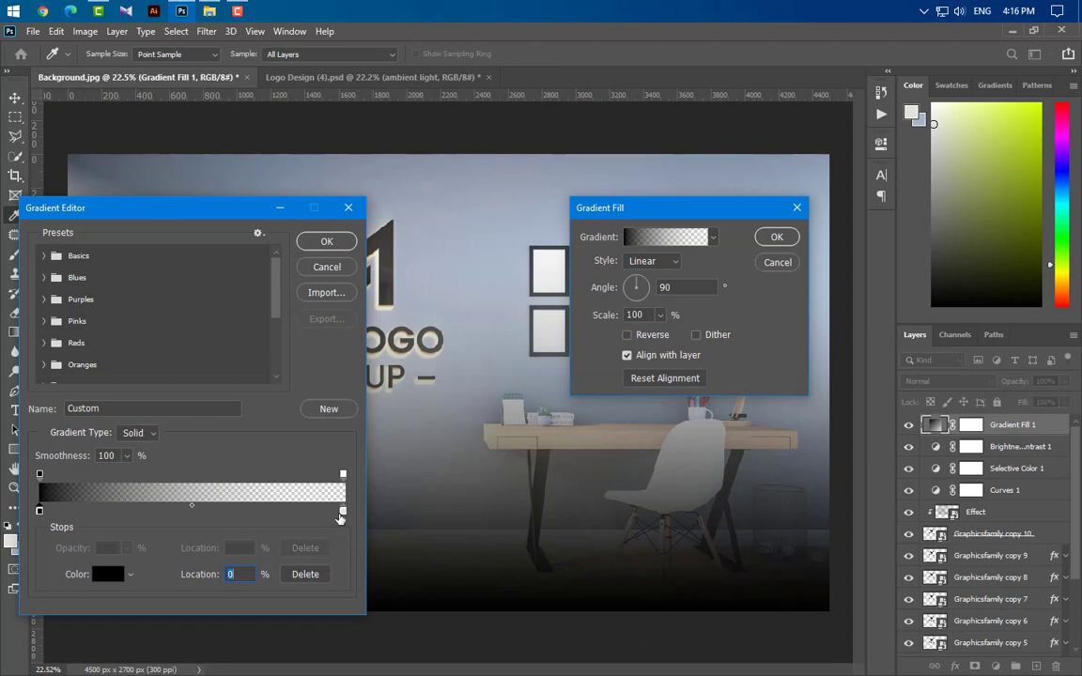
Step: Set the gradient's right colour stop to white and its right opacity stop to 70%
left_click(343, 512)
left_click(108, 574)
left_click(403, 416)
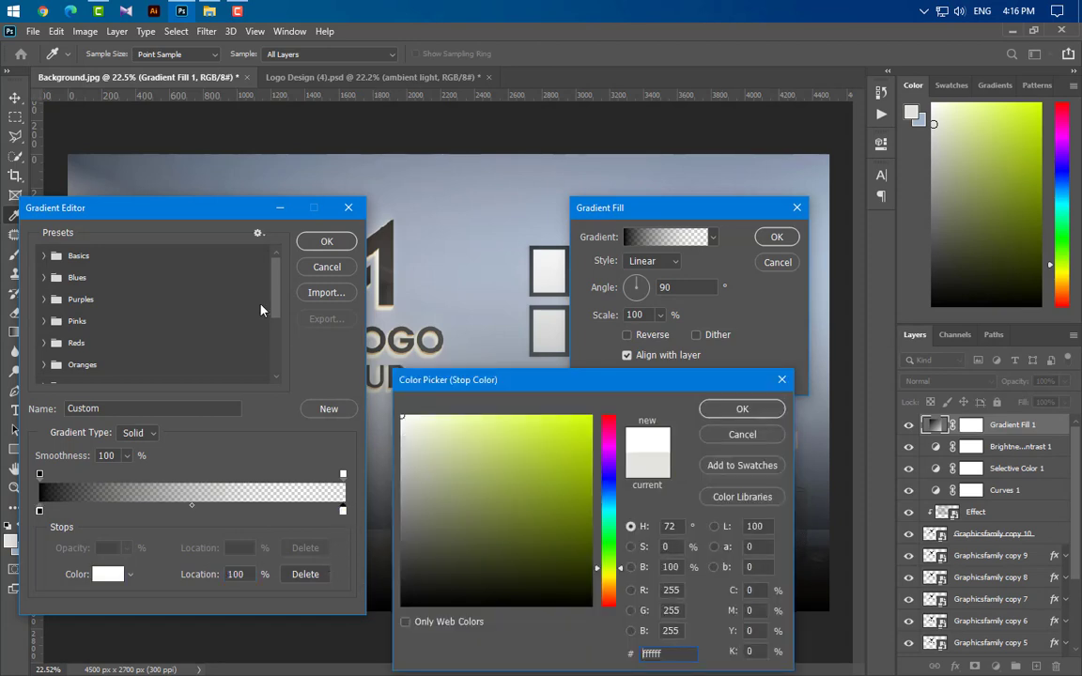
left_click(722, 414)
left_click(343, 477)
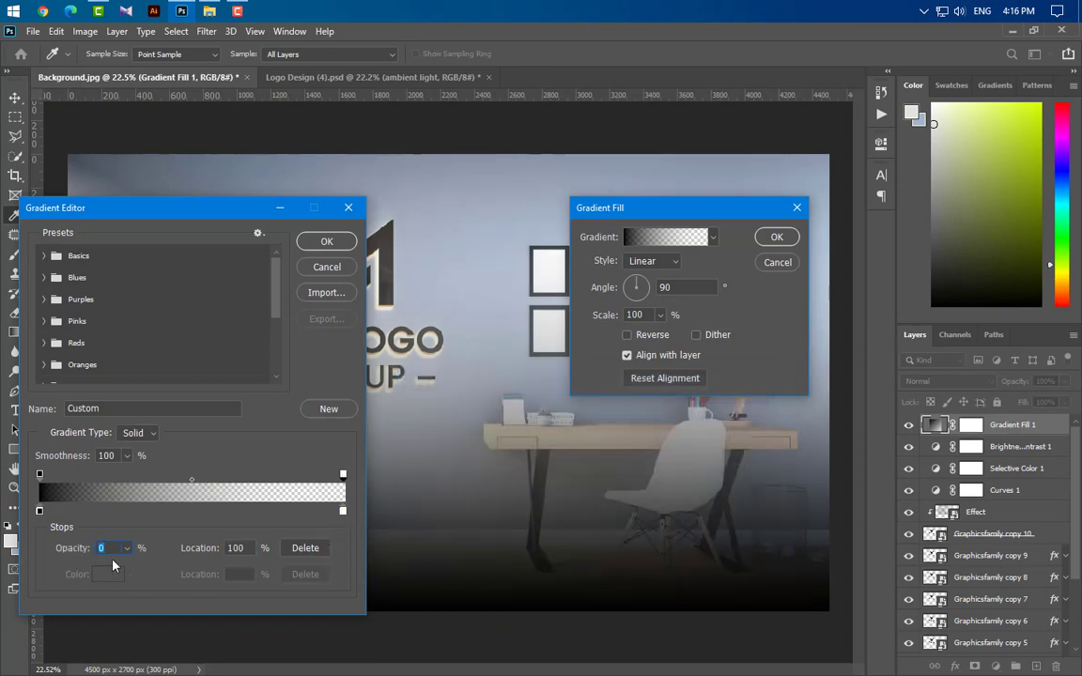
type("70")
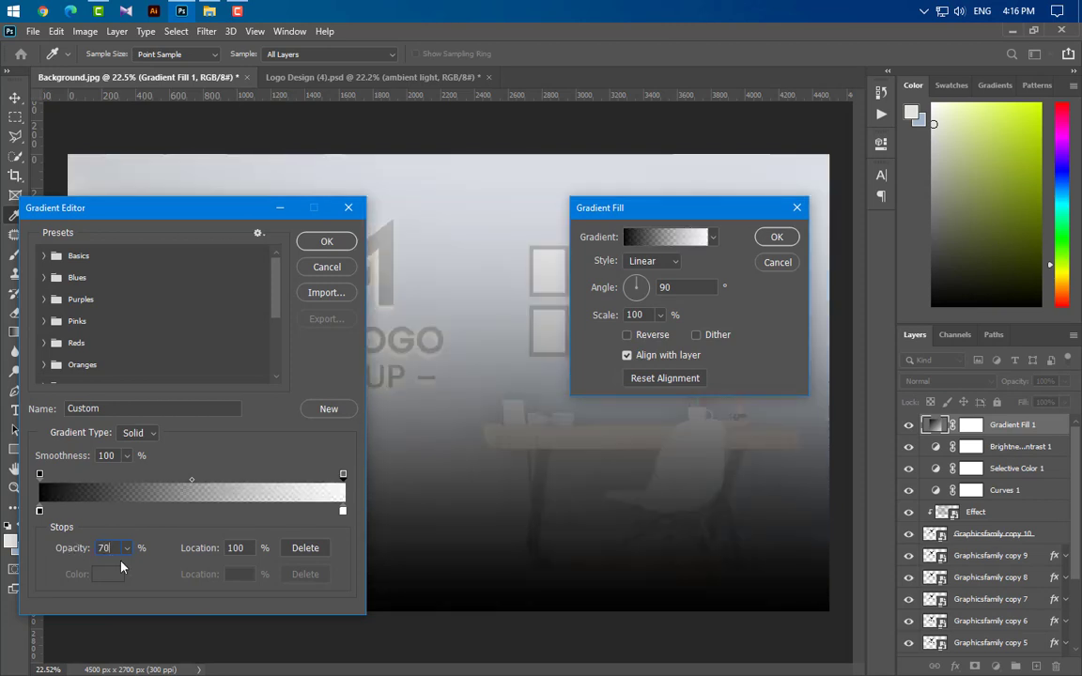
left_click(327, 242)
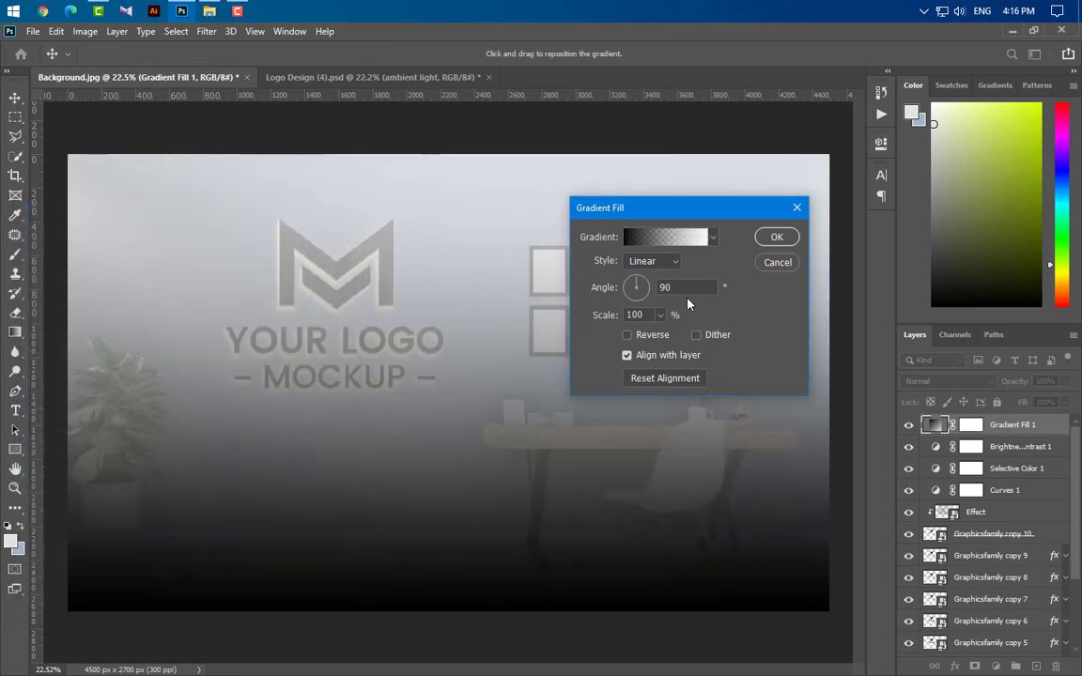
Step: Set the linear gradient fill's angle to 35° and confirm it
type("35")
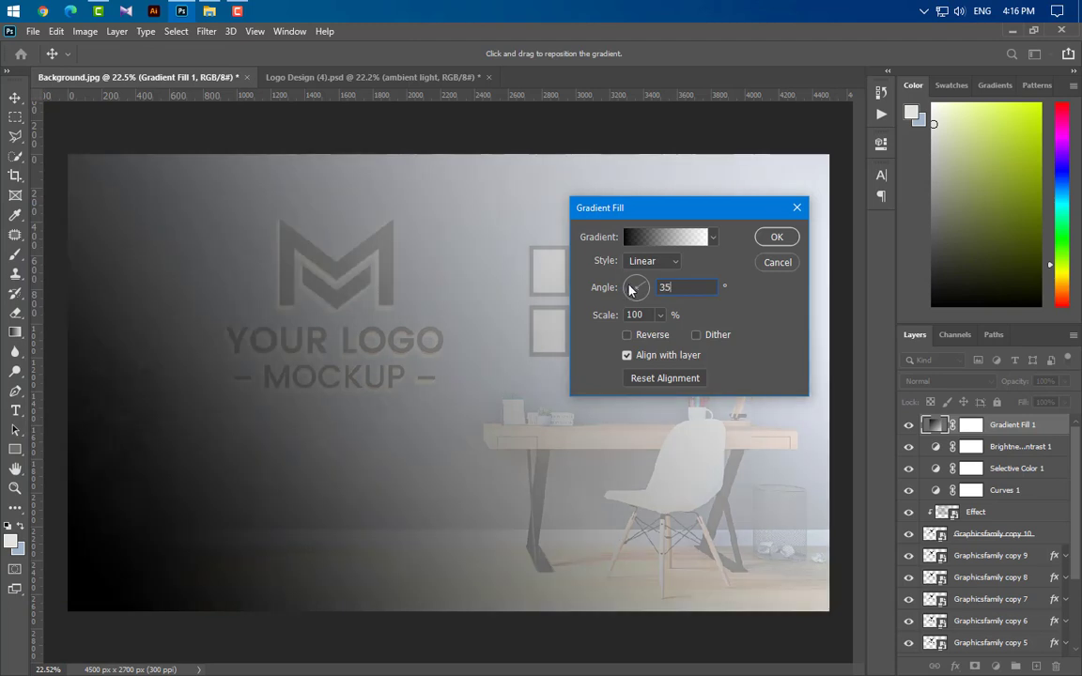
left_click(671, 262)
left_click(661, 278)
left_click(784, 240)
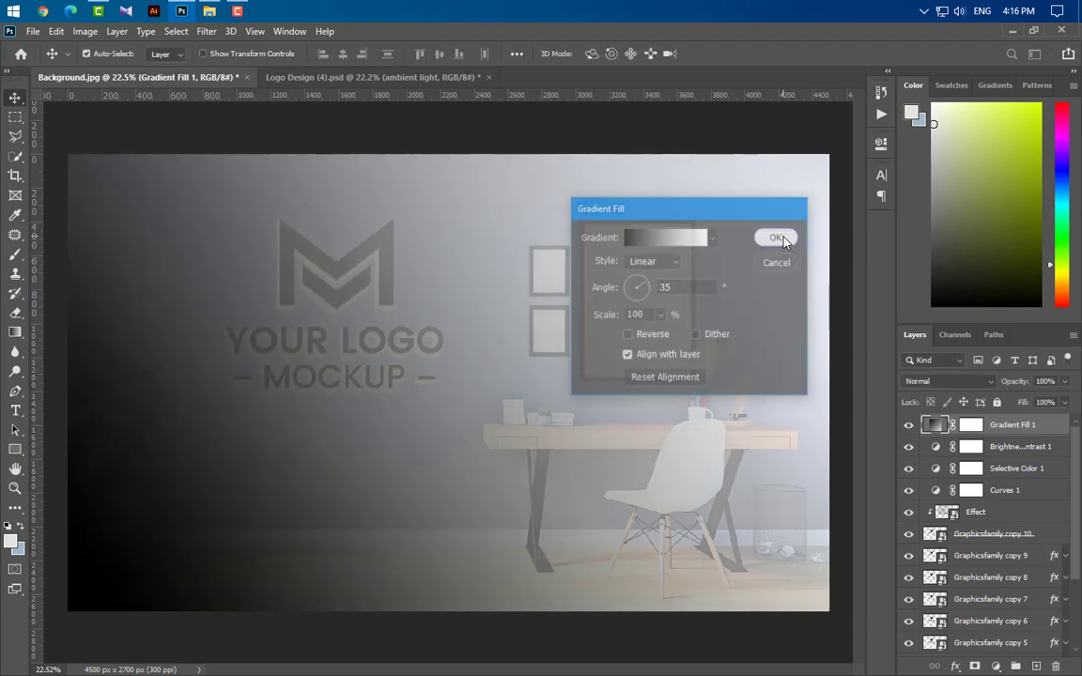
Step: Set Gradient Fill 1 to Soft Light blend mode at 20% opacity
left_click(962, 380)
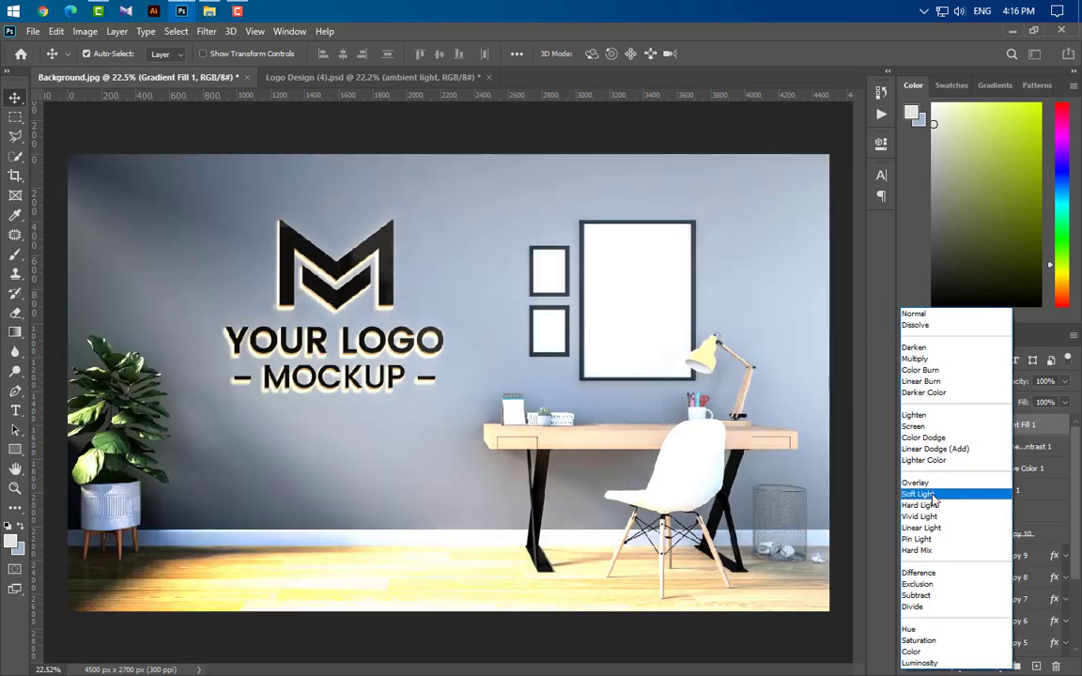
left_click(919, 494)
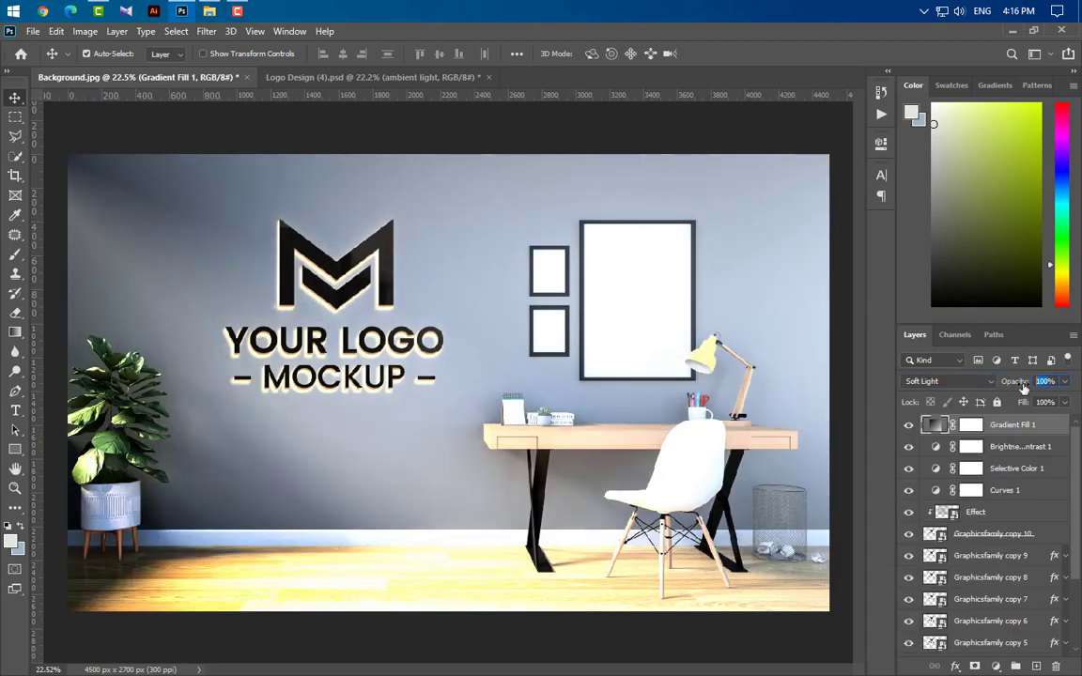
type("20")
key("Return")
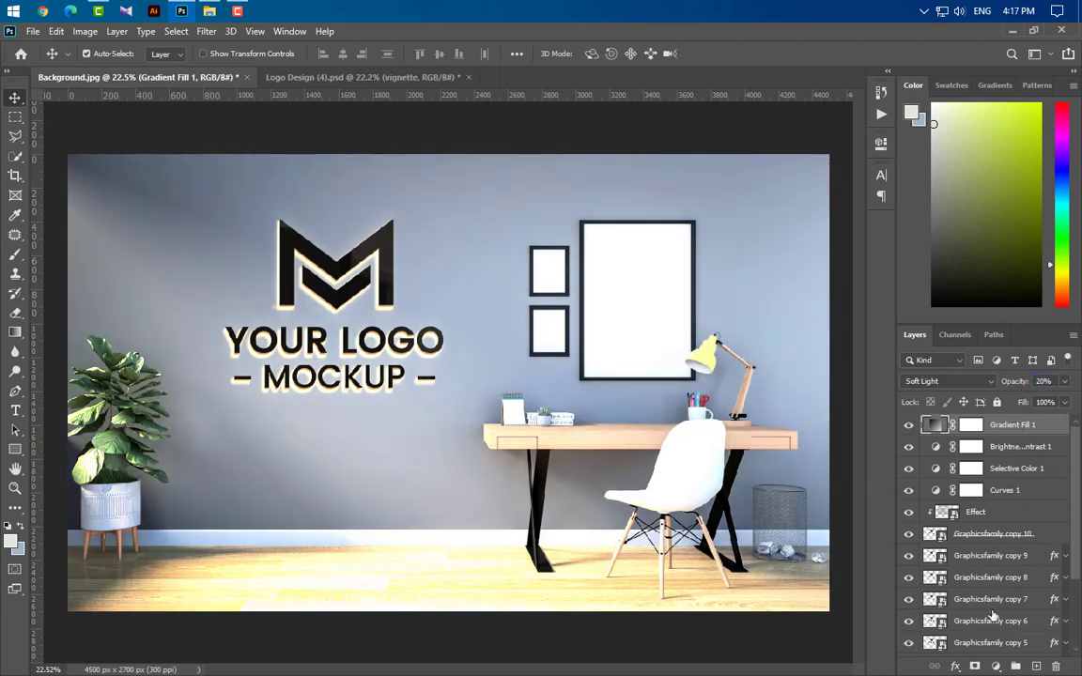
Step: Add a second Gradient Fill layer and set its left colour stop to a pasted dark brown colour
left_click(997, 667)
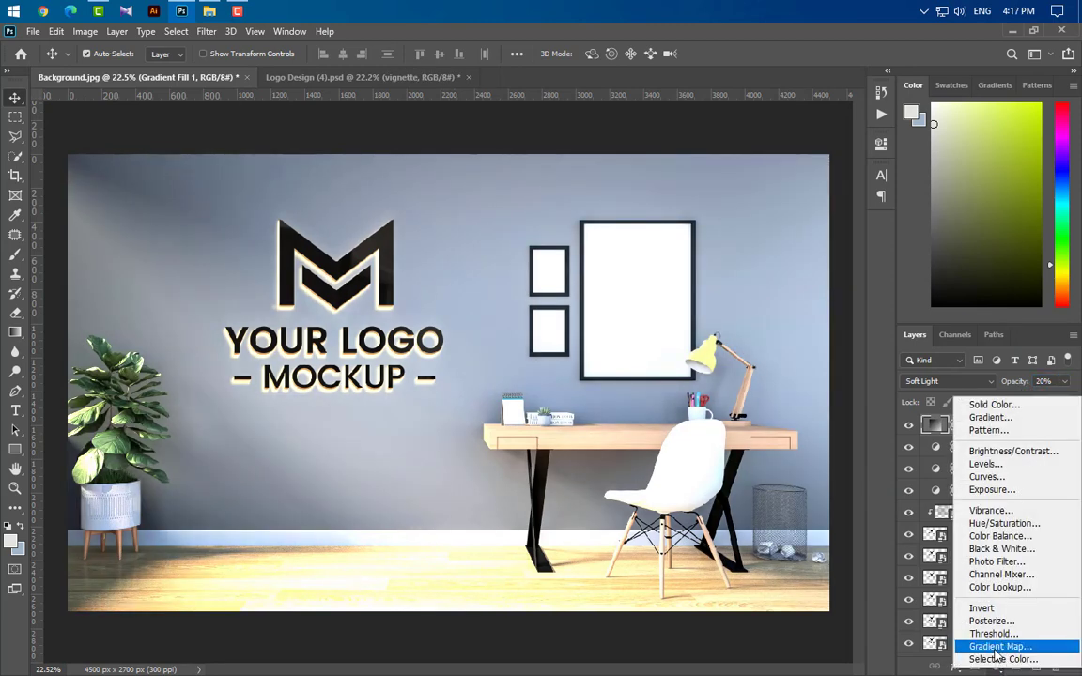
left_click(990, 417)
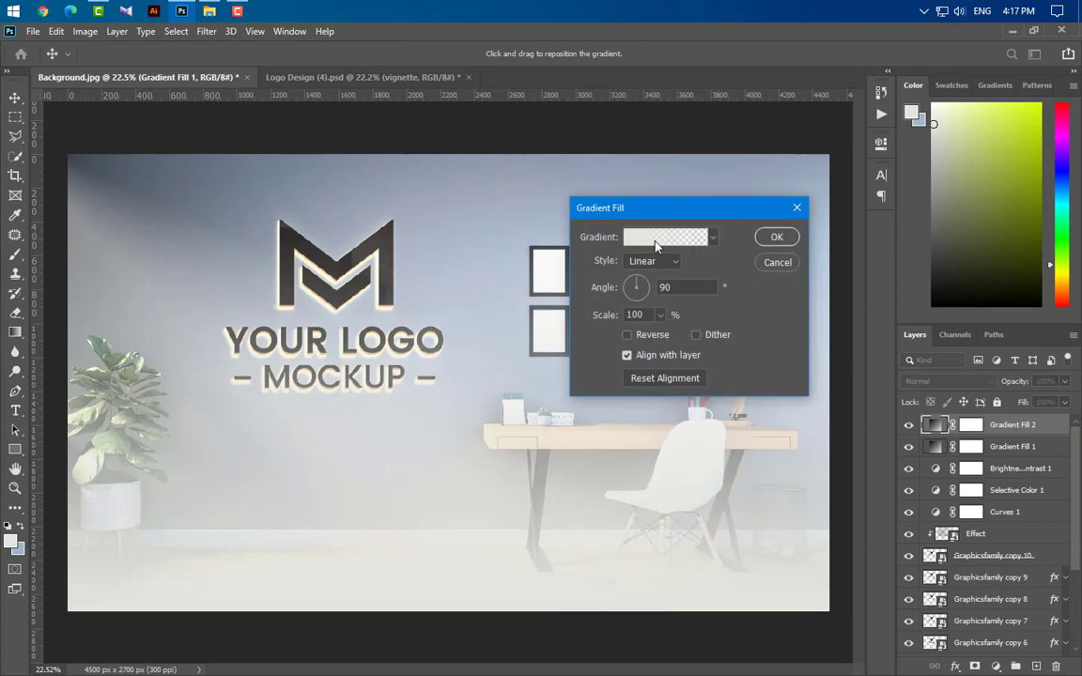
left_click(665, 237)
double_click(39, 512)
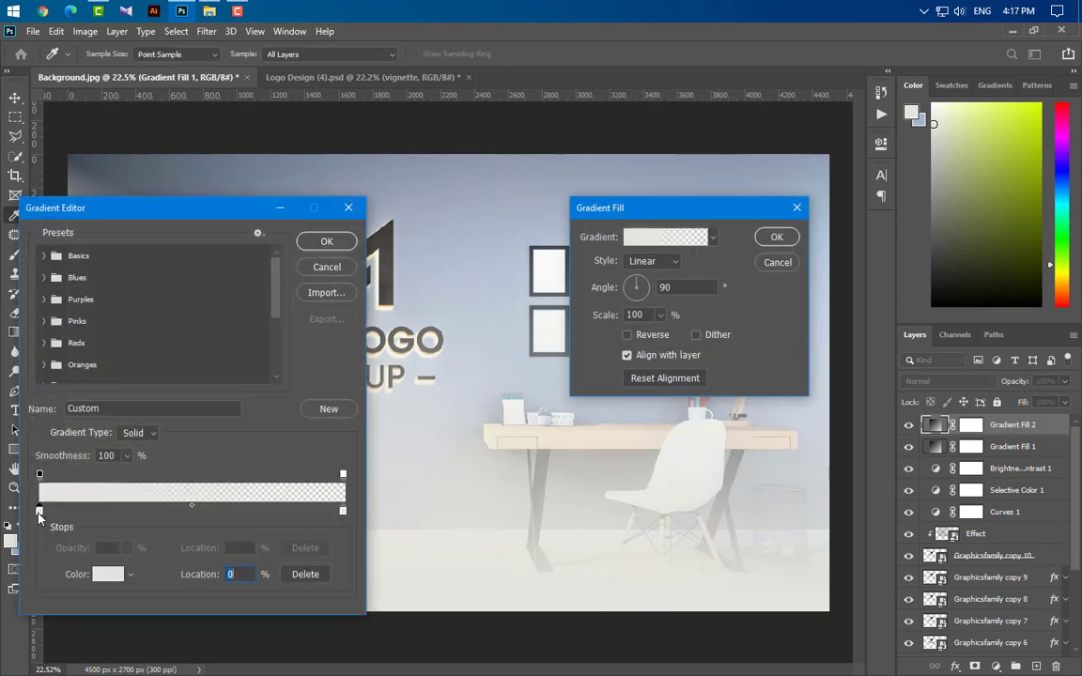
type("38250e")
left_click(733, 410)
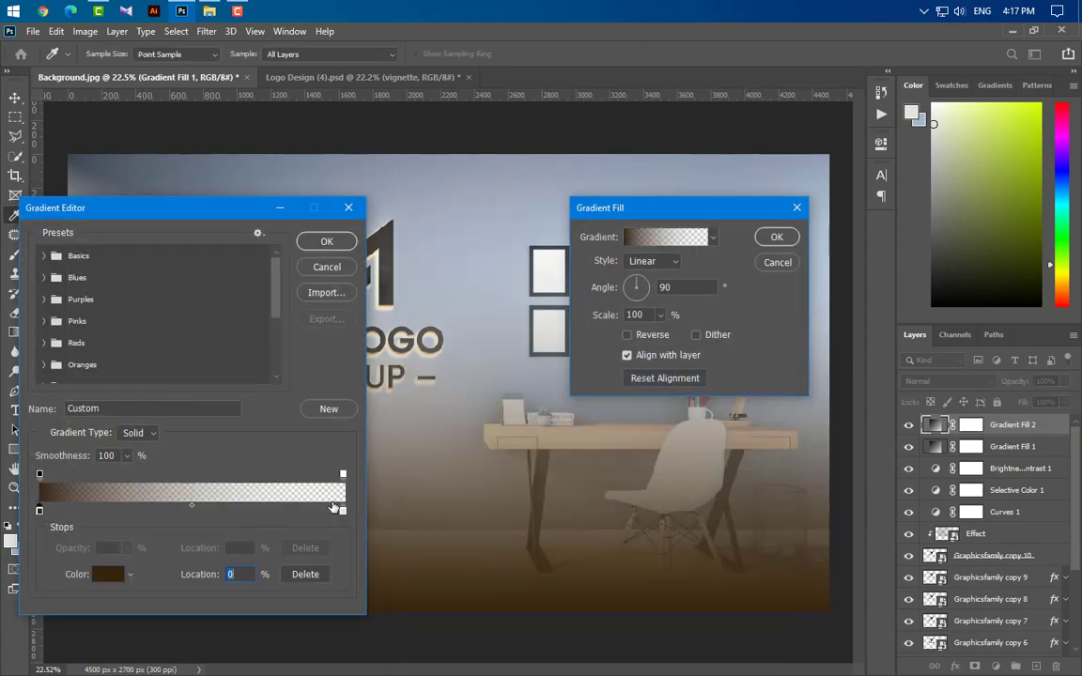
left_click(343, 475)
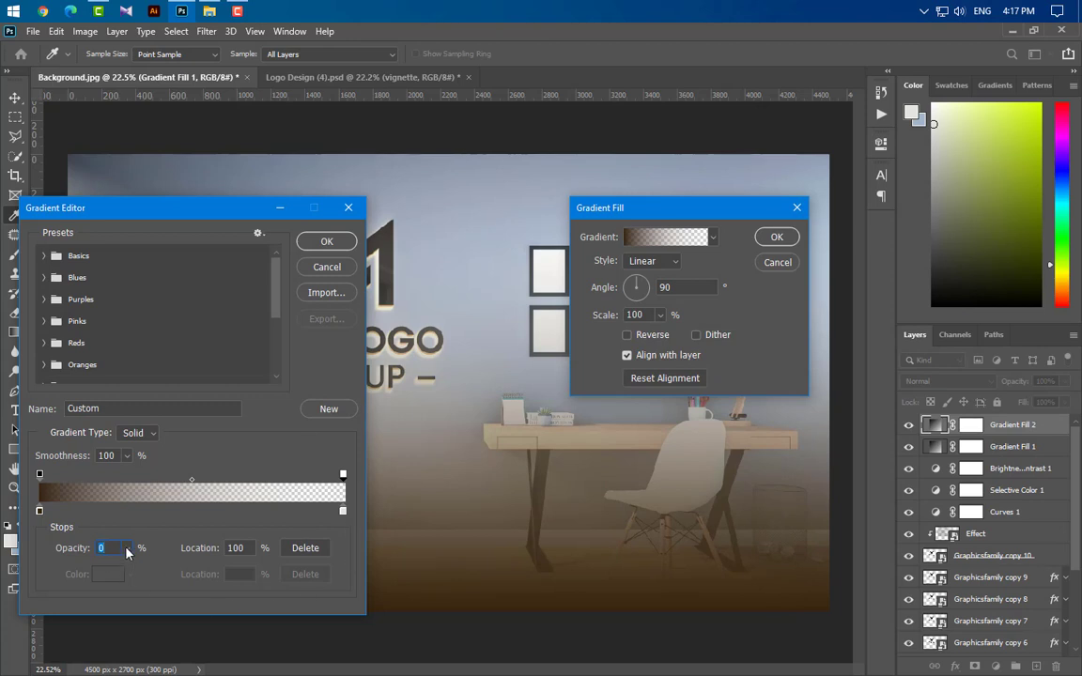
left_click(344, 241)
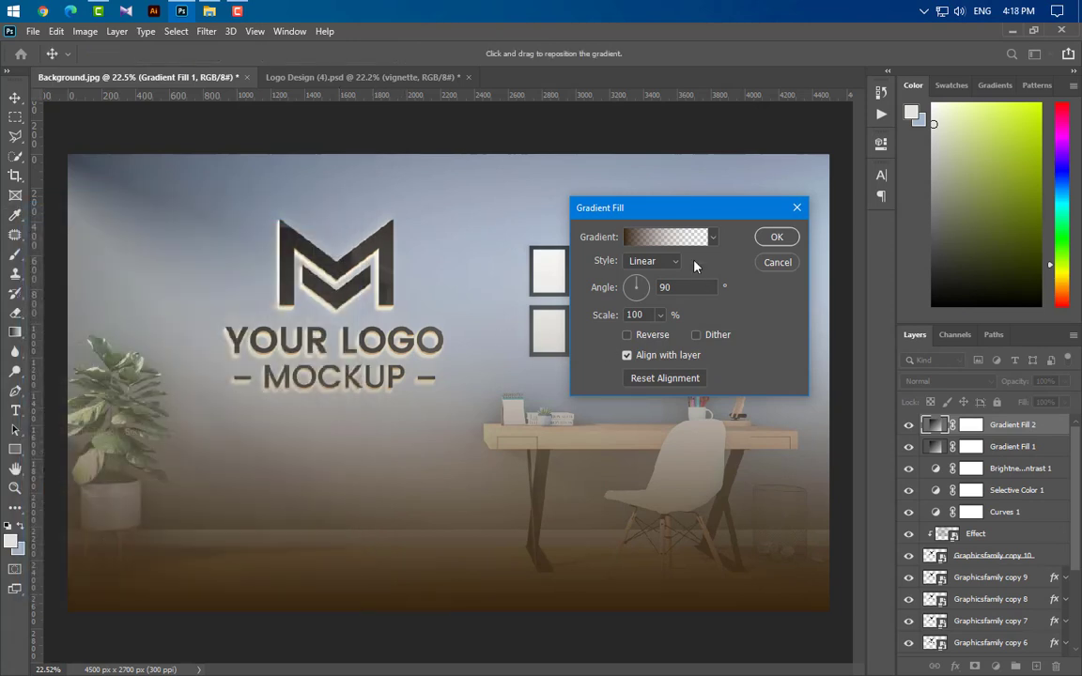
Step: Make the second gradient fill radial and reversed at 120% scale, and confirm it
left_click(652, 261)
left_click(640, 287)
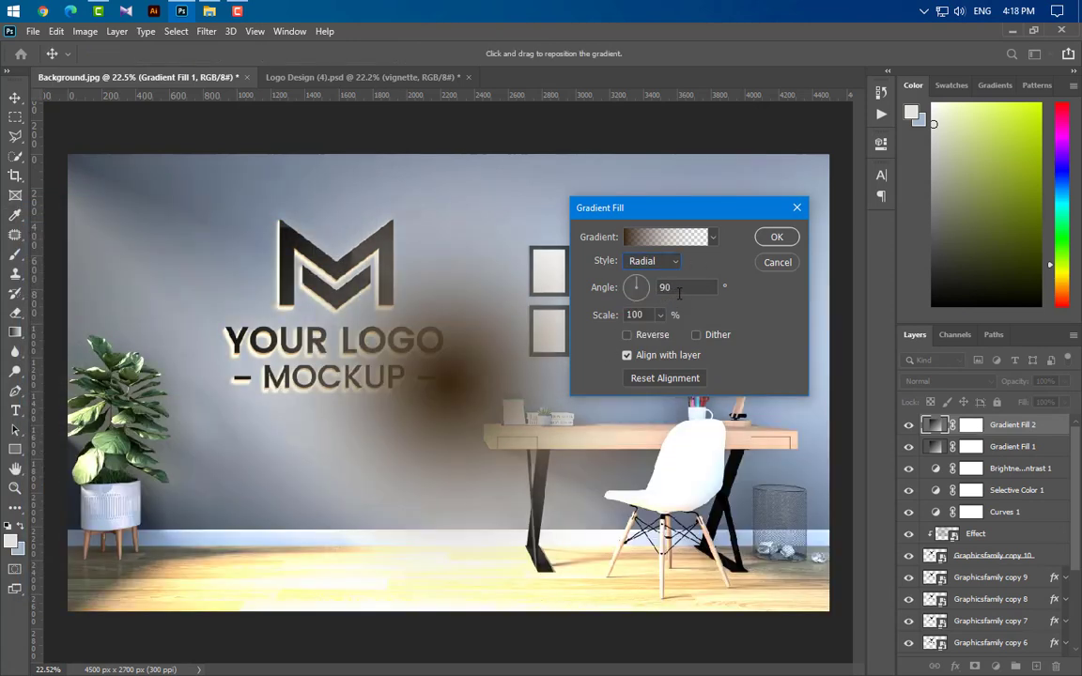
left_click(598, 315)
type("120")
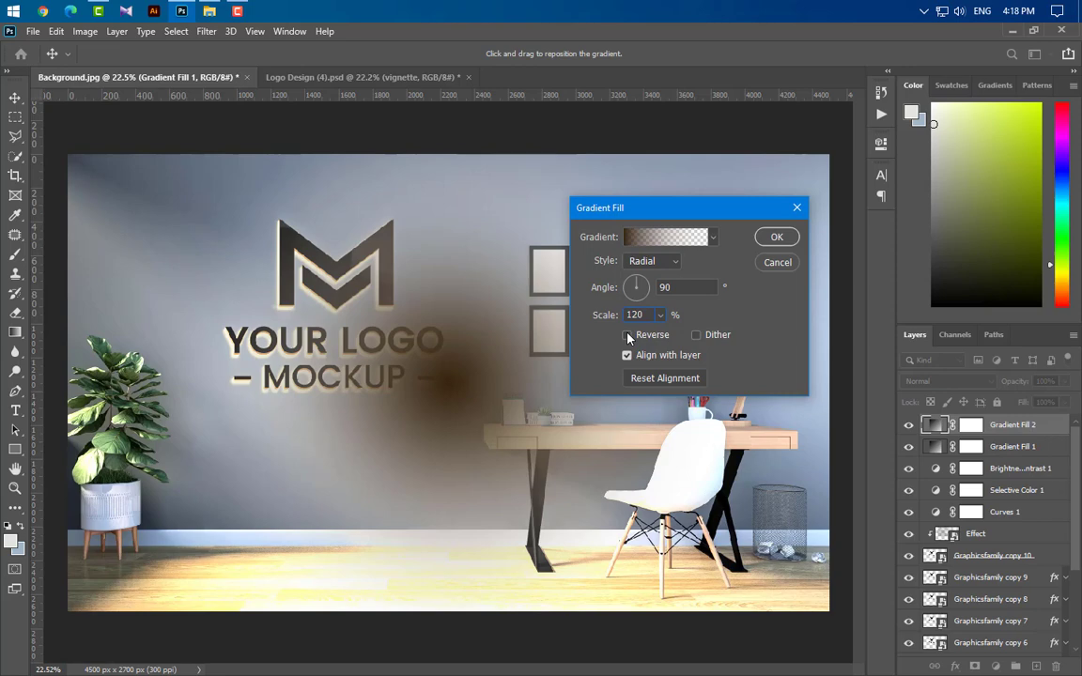
left_click(627, 335)
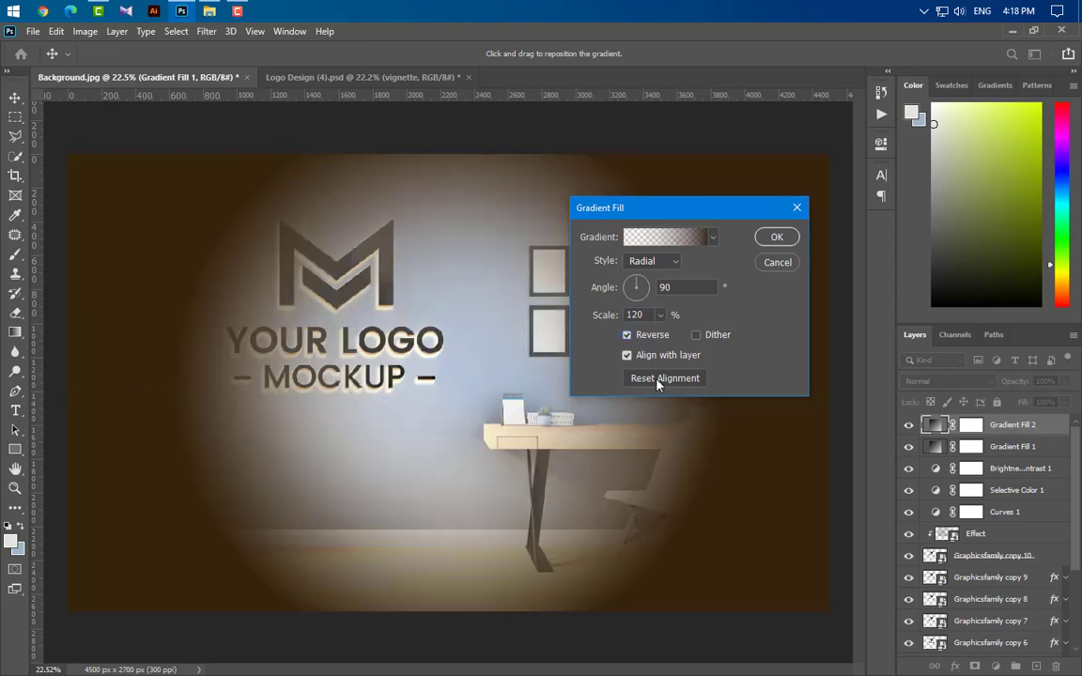
left_click(776, 242)
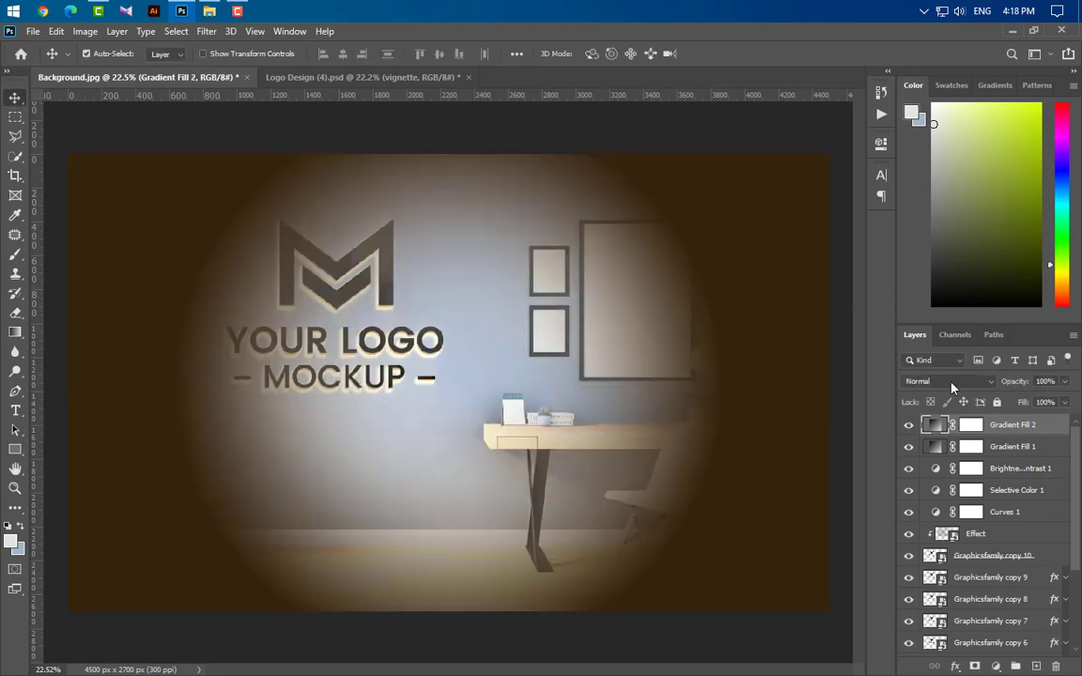
Step: Set Gradient Fill 2 to Overlay blend mode at 20% opacity
left_click(949, 381)
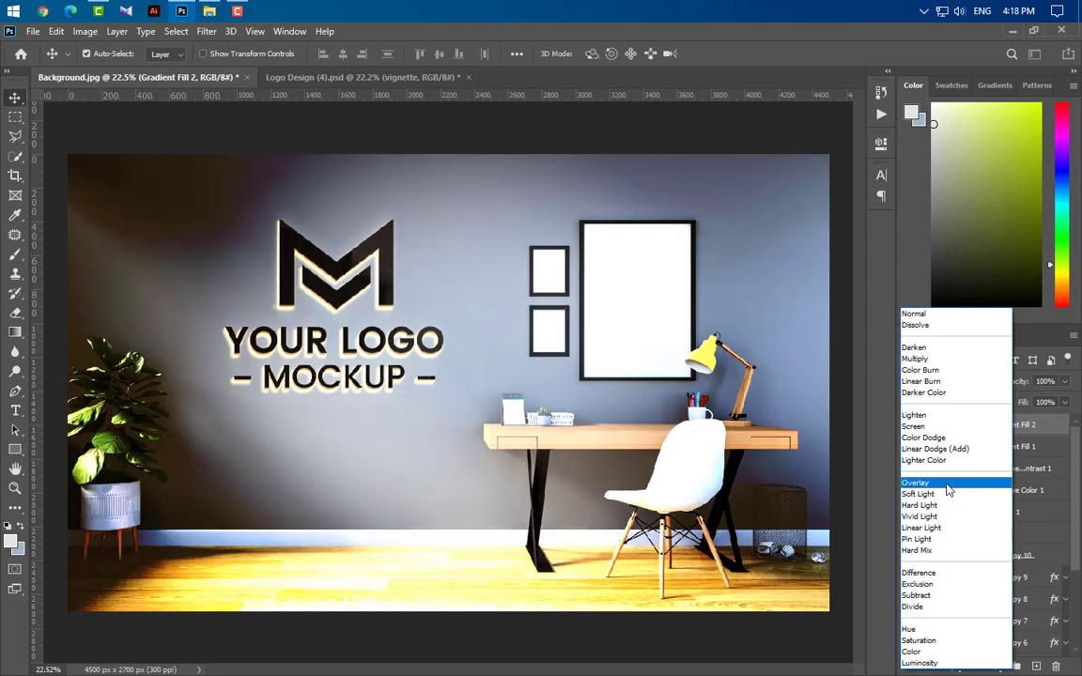
left_click(949, 484)
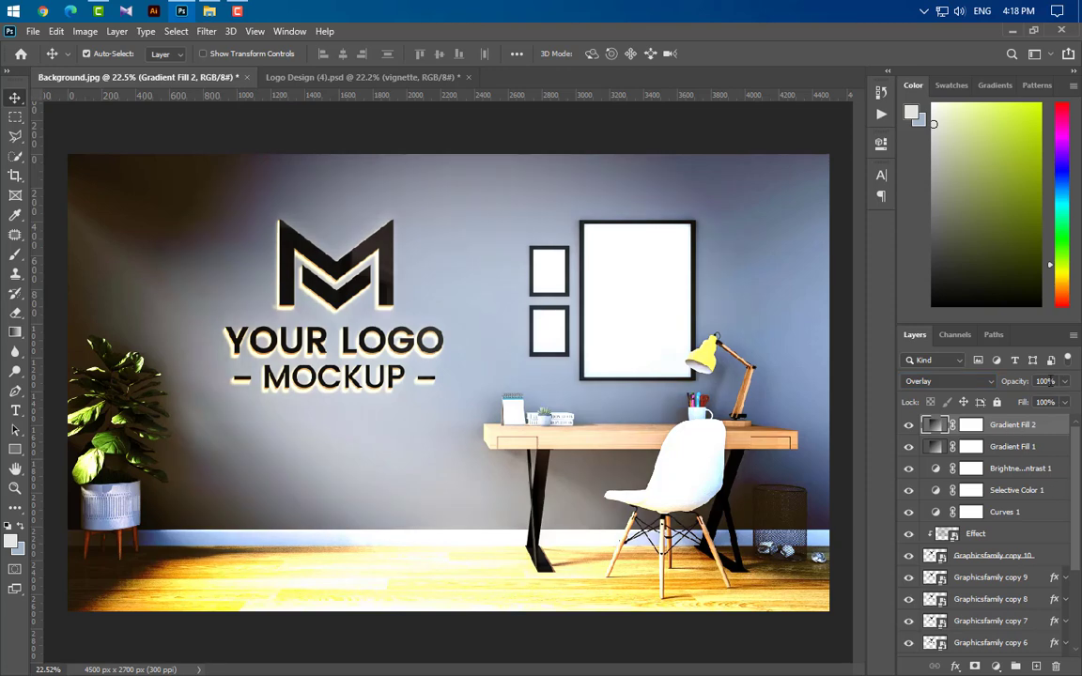
left_click_drag(1013, 385, 938, 386)
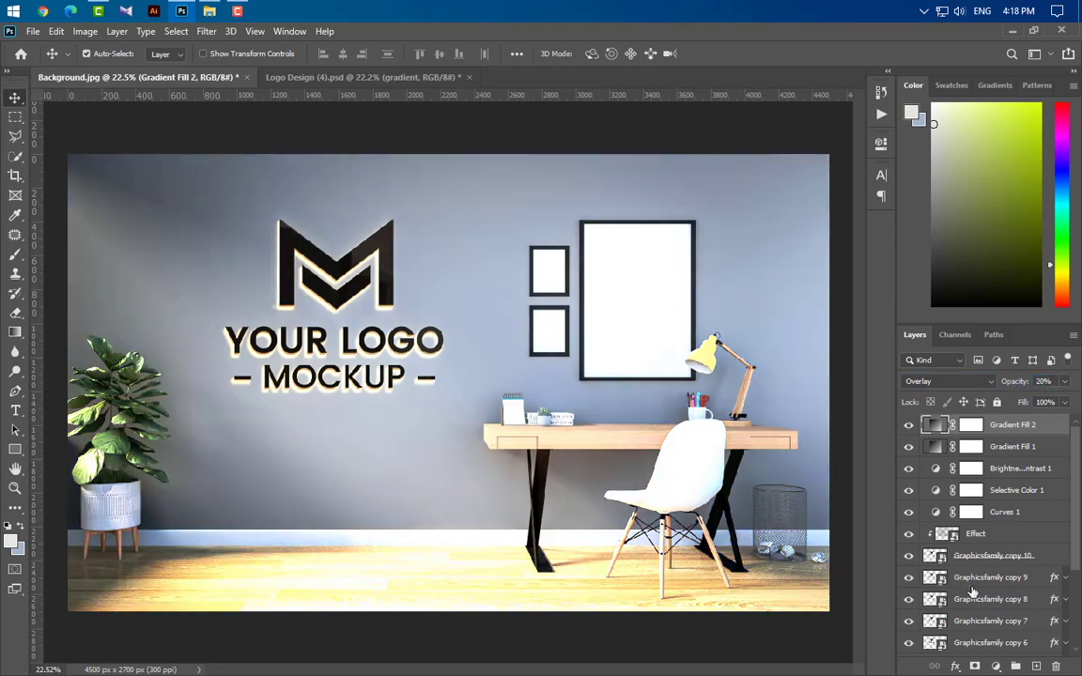
Step: Add a third Gradient Fill layer and set its left colour stop to black 000000
left_click(995, 666)
left_click(990, 414)
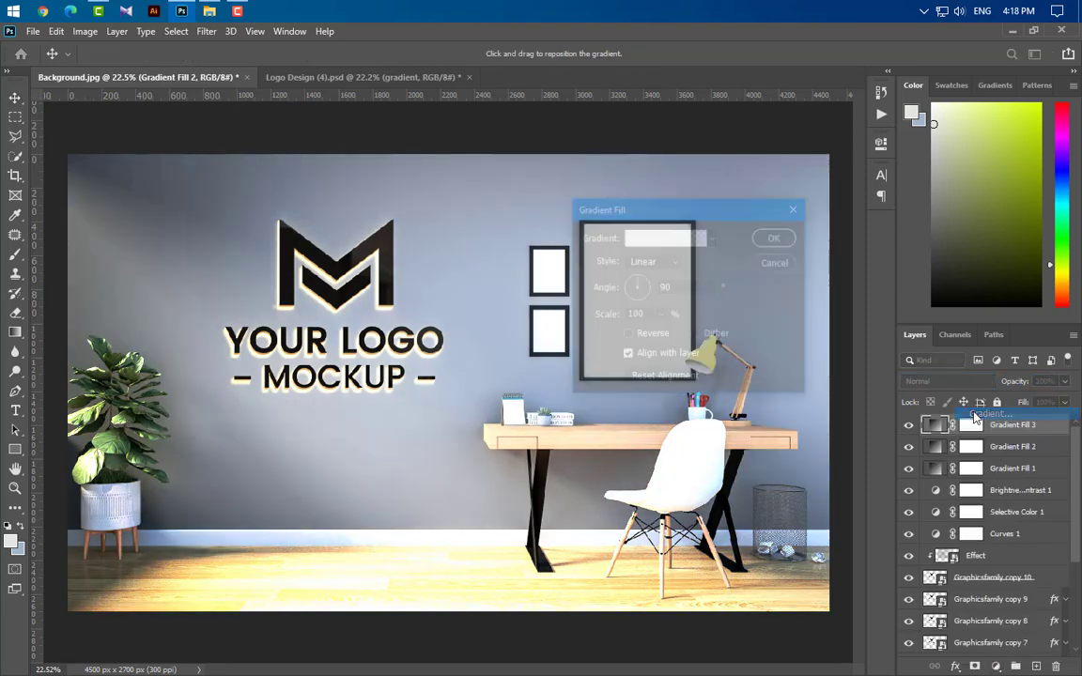
left_click(663, 248)
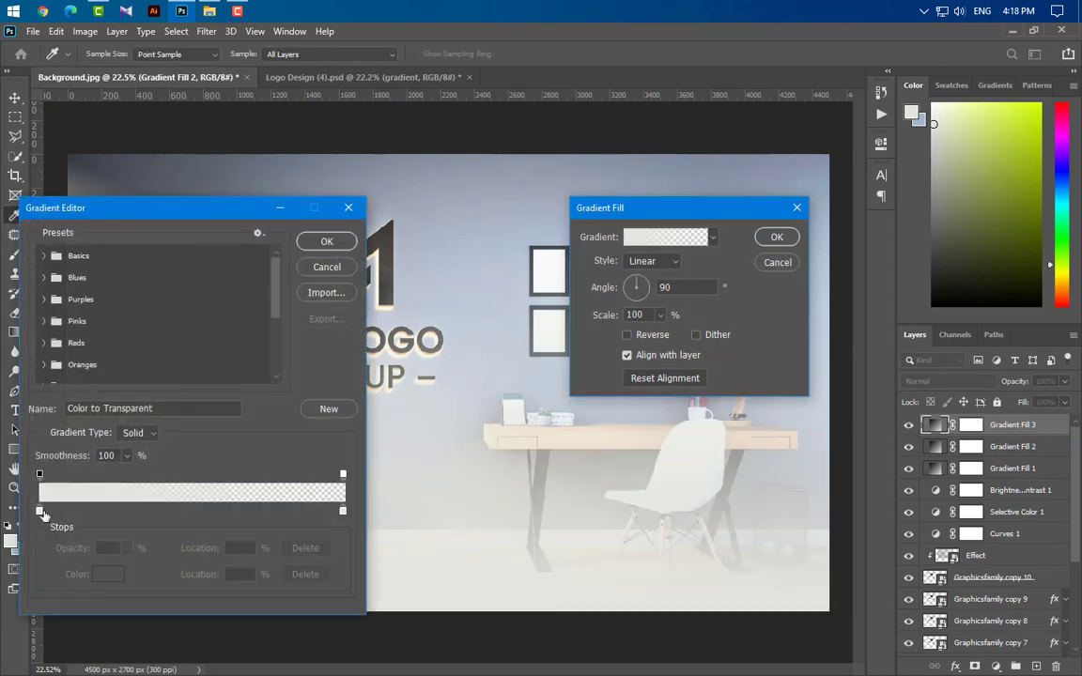
double_click(40, 510)
type("000000")
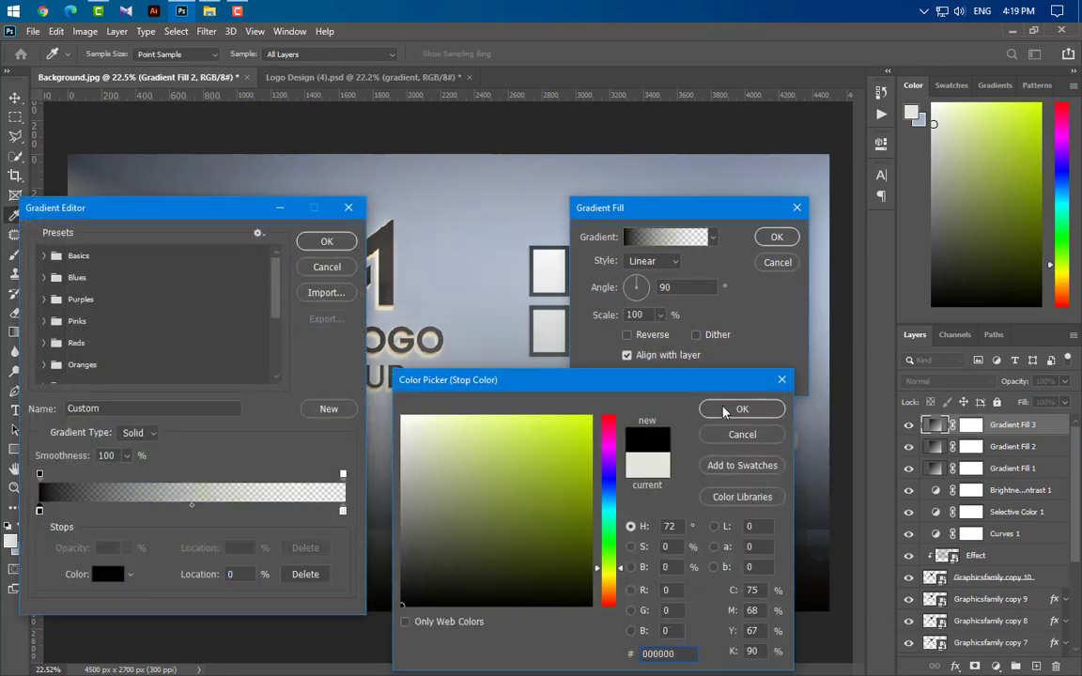
left_click(728, 410)
Step: Set the gradient's right colour stop to 000000 as well and confirm the gradient fill
double_click(343, 512)
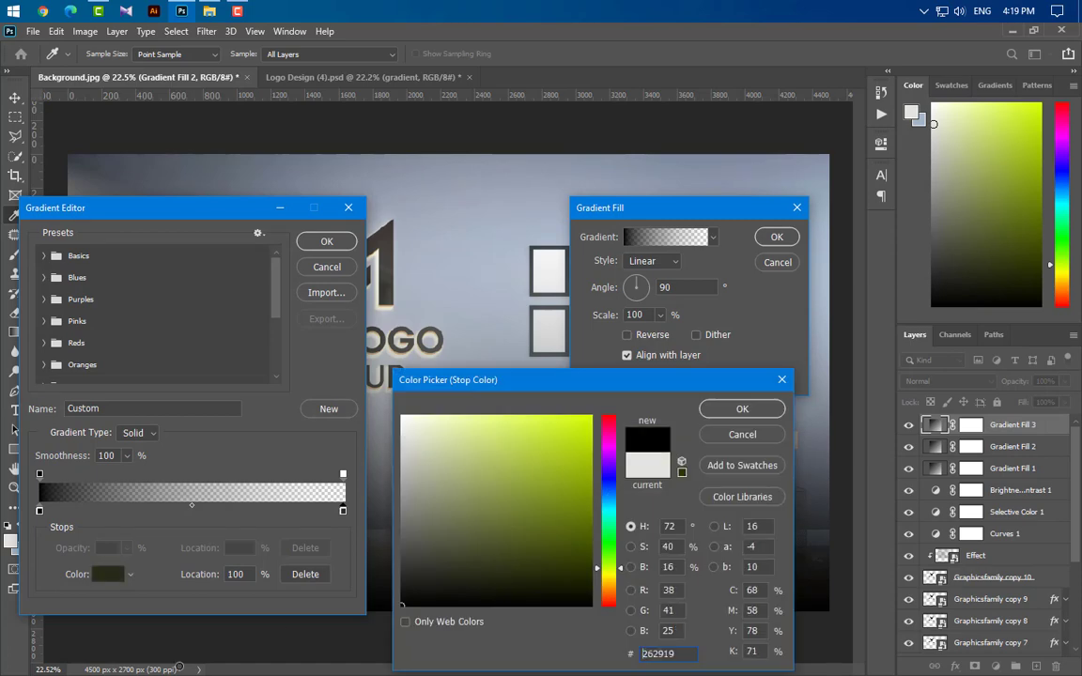
type("000000")
left_click(718, 411)
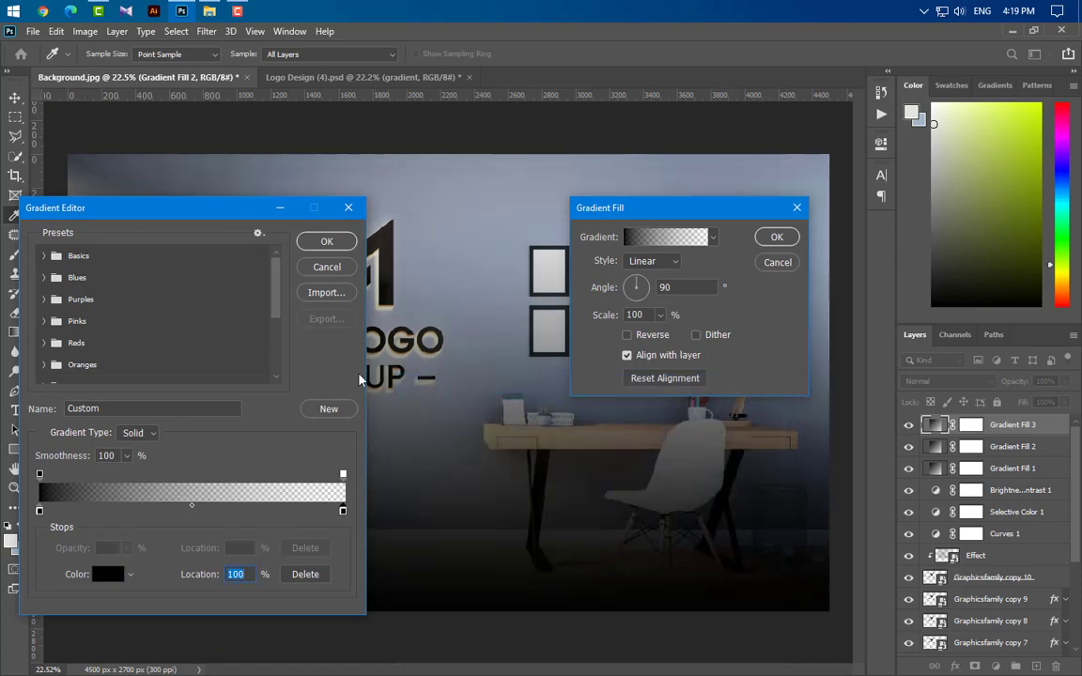
left_click(343, 243)
left_click(643, 314)
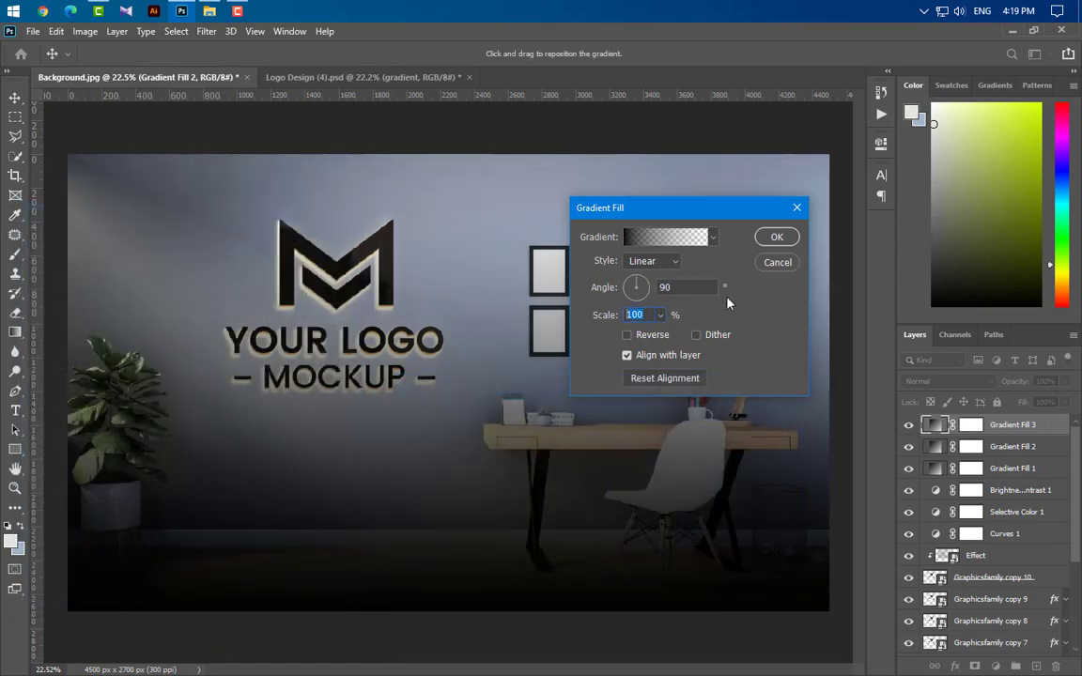
left_click(778, 237)
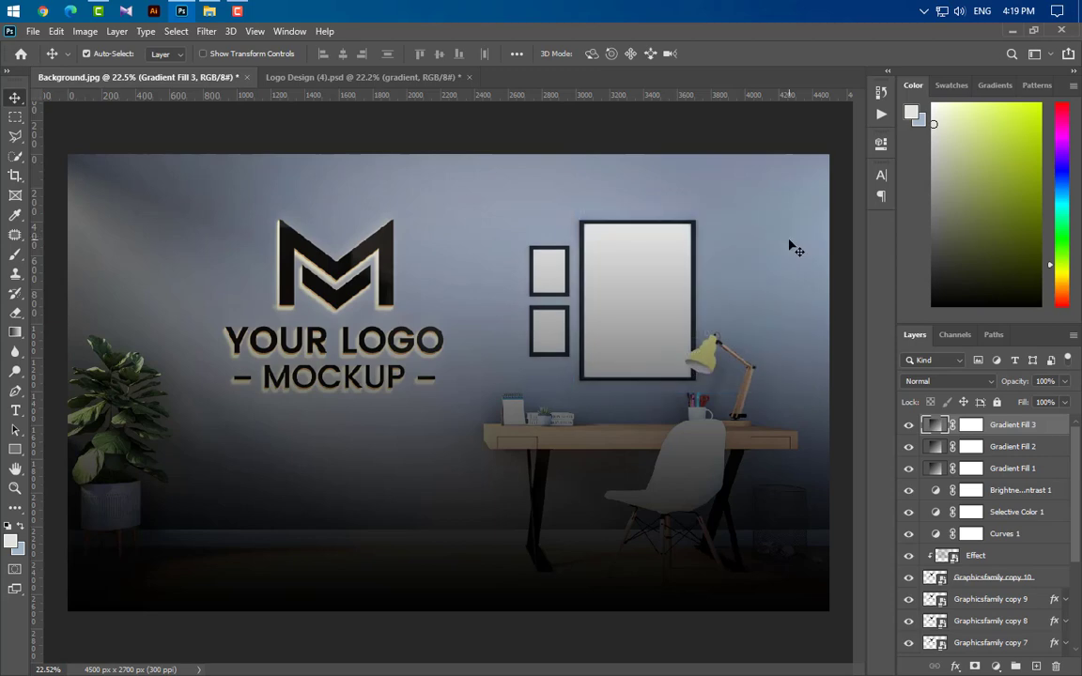
Step: Set Gradient Fill 3 to Soft Light blend mode at 20% opacity
left_click(962, 381)
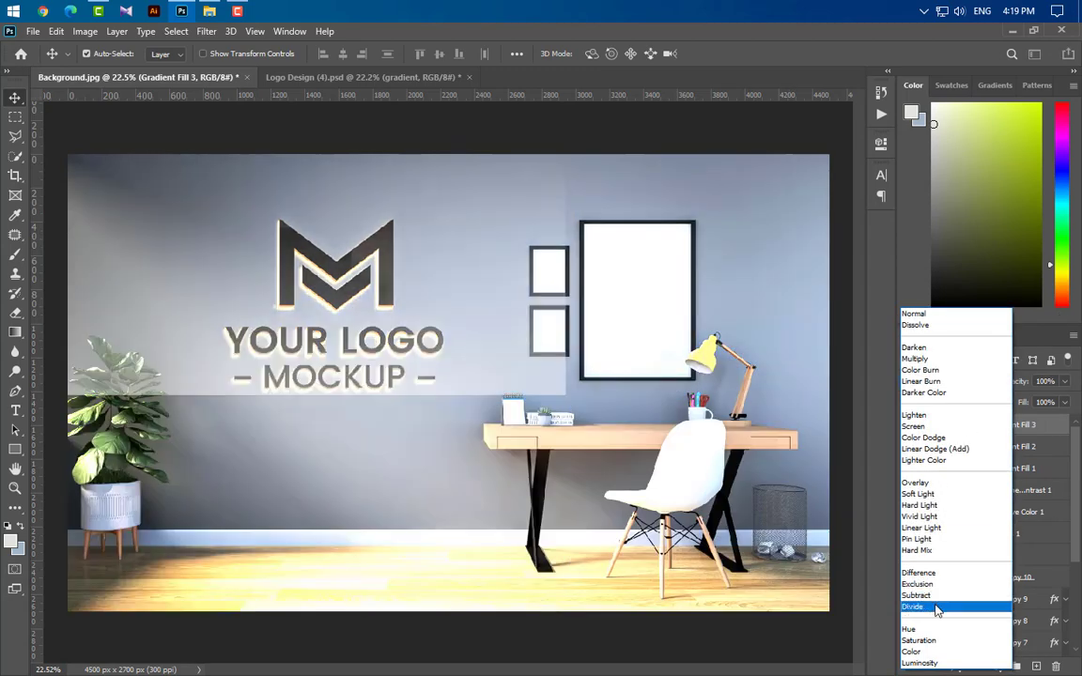
left_click(918, 493)
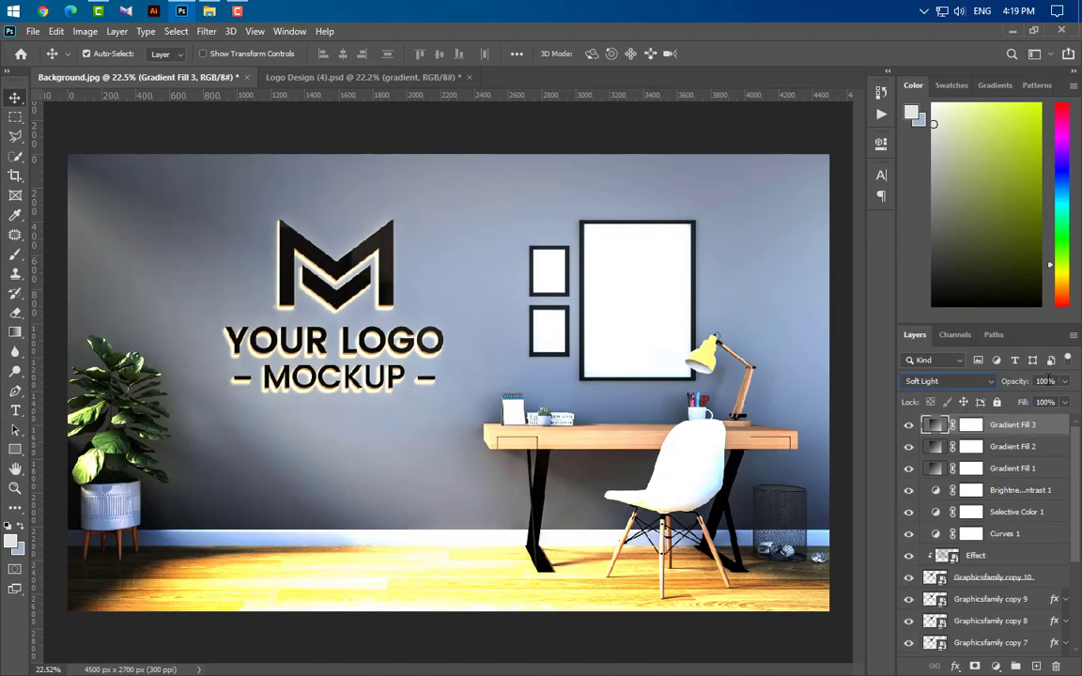
type("20")
key("Return")
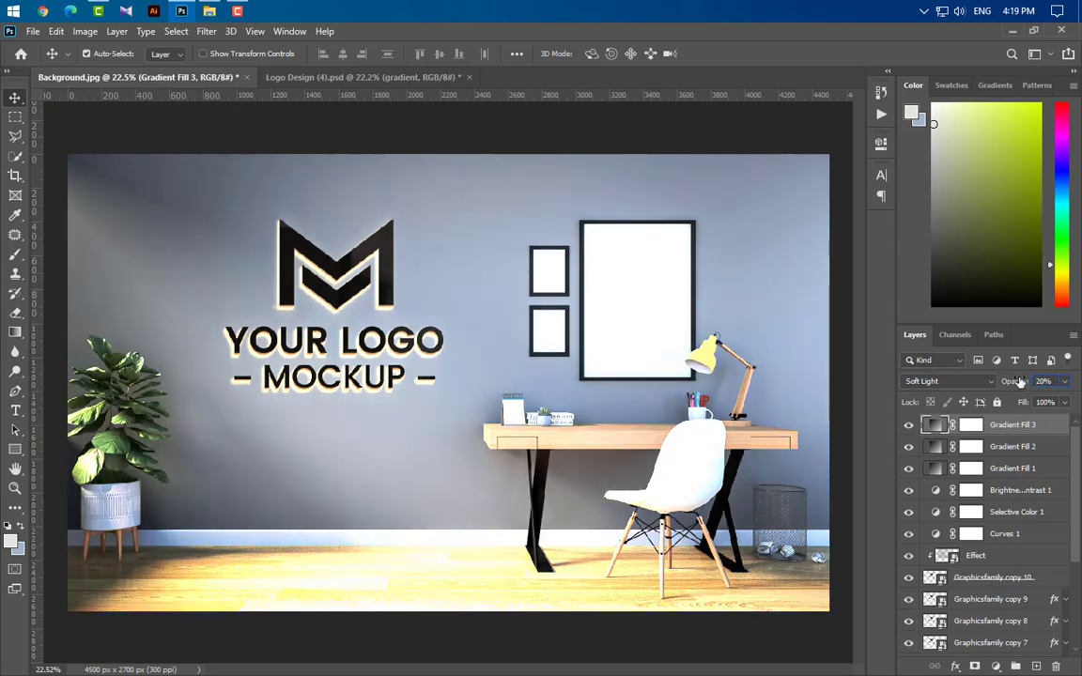
Step: Draw a rectangle covering the whole canvas and rasterize the rectangle layer
left_click(16, 448)
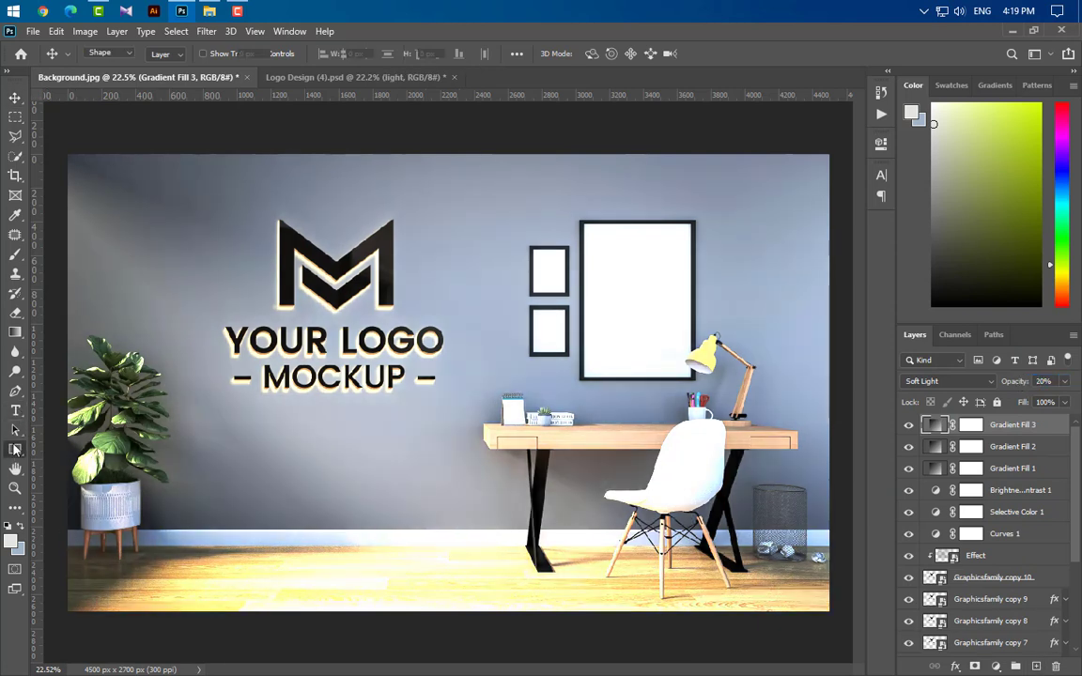
left_click_drag(58, 145, 836, 620)
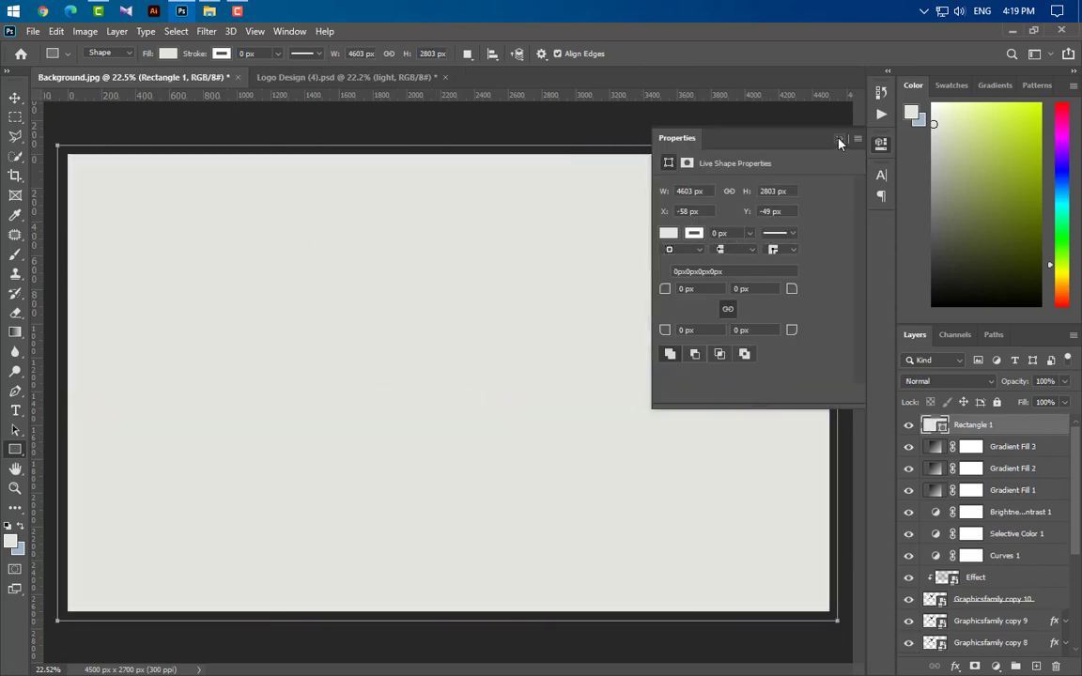
left_click(839, 138)
right_click(1037, 439)
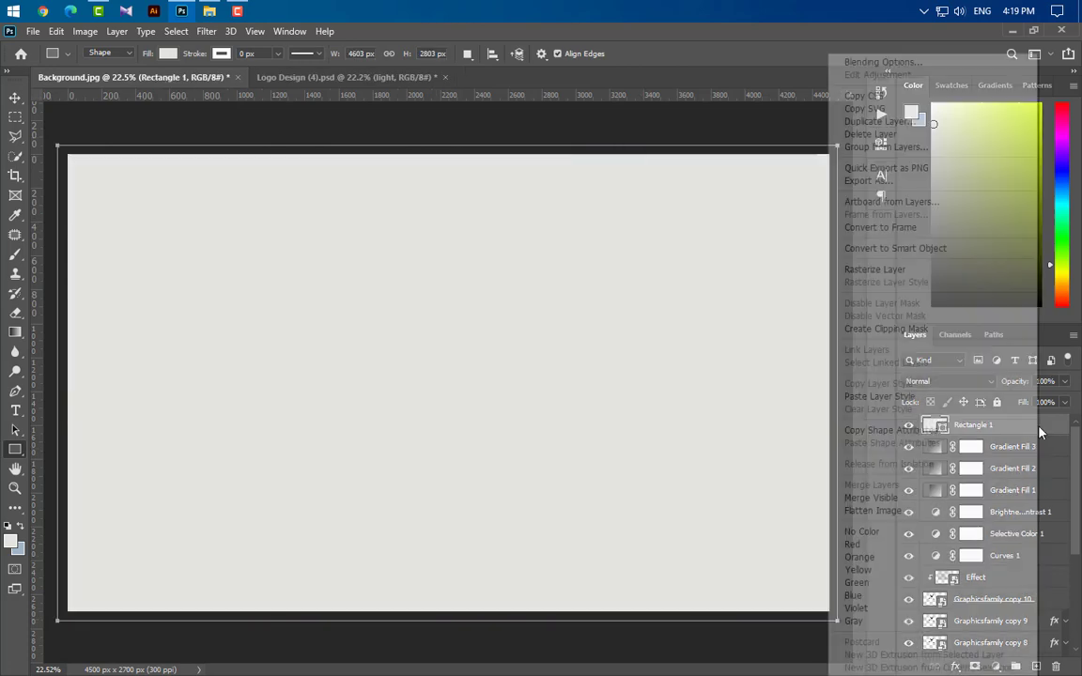
left_click(888, 271)
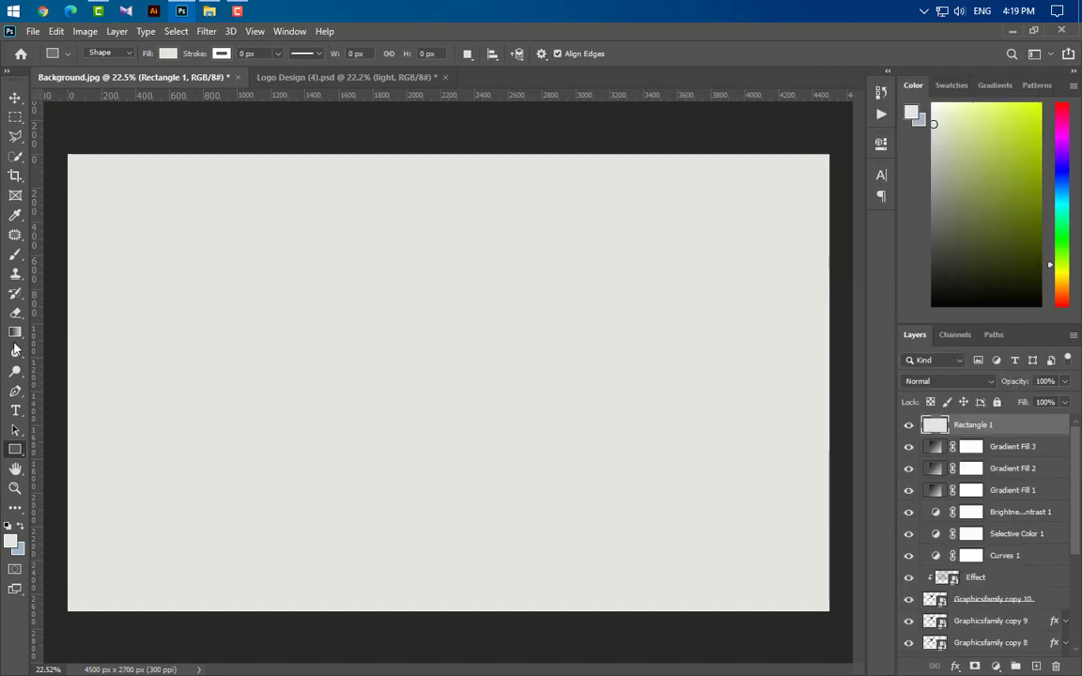
Step: Erase the rectangle's upper-right area with a soft 1700 px eraser, leaving a light glow on the left
left_click(15, 313)
scroll(457, 429, "down", 2)
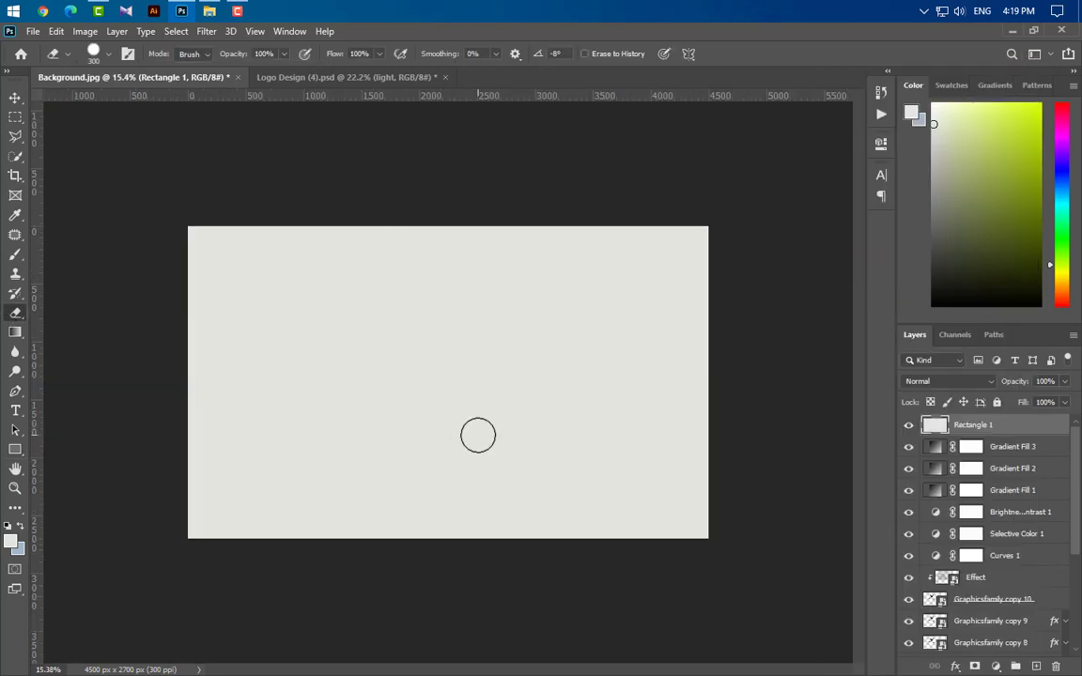
key("bracketright")
key("bracketright")
key("bracketright")
key("bracketright")
key("bracketright")
key("bracketright")
key("bracketright")
key("bracketright")
key("bracketright")
key("bracketright")
key("bracketright")
key("bracketright")
key("bracketright")
key("bracketright")
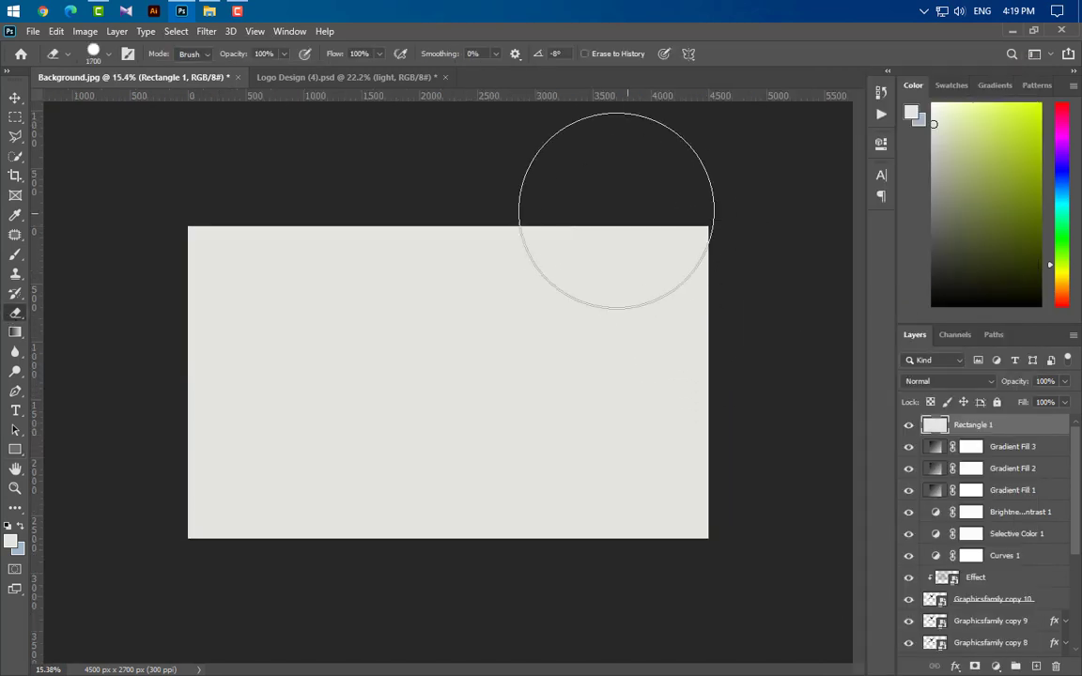
mouse_move(616, 205)
left_mouse_down()
mouse_move(725, 342)
mouse_move(713, 459)
mouse_move(773, 454)
left_mouse_up()
key("ctrl+z")
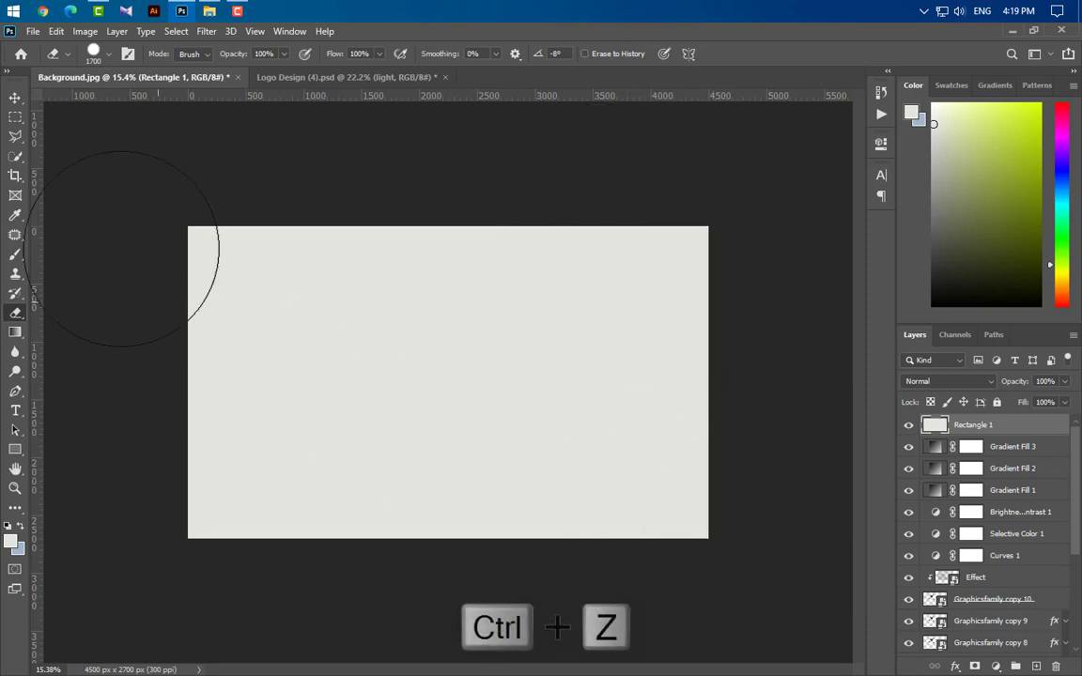
left_click(98, 50)
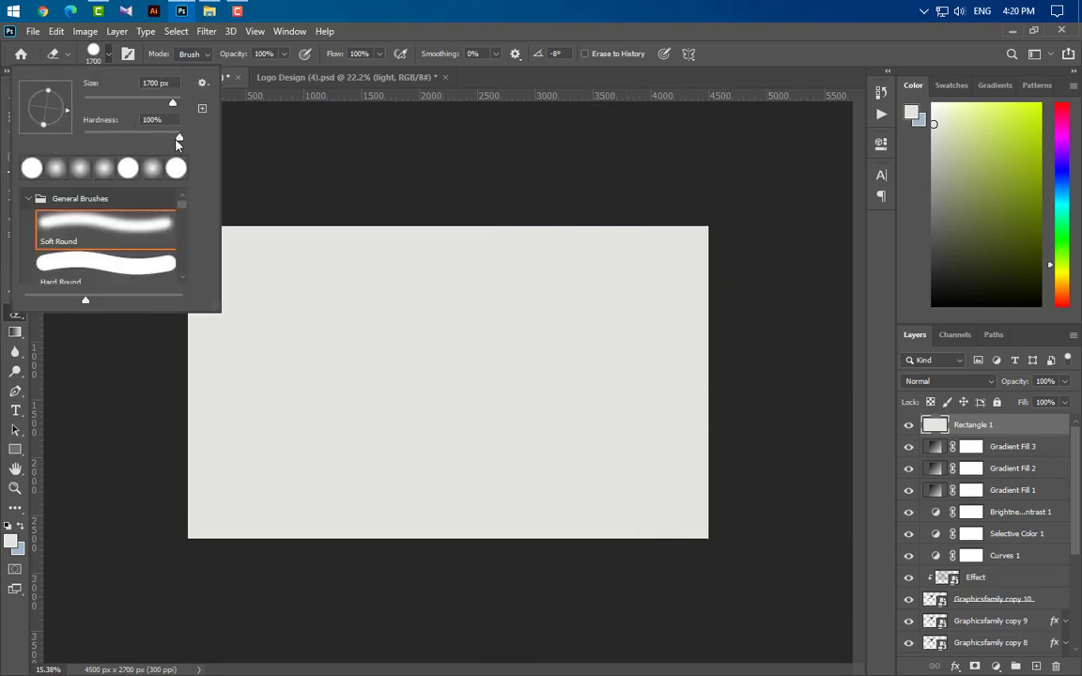
left_click_drag(113, 120, 2, 124)
mouse_move(627, 219)
left_mouse_down()
mouse_move(695, 292)
mouse_move(705, 418)
mouse_move(677, 515)
mouse_move(562, 588)
mouse_move(433, 604)
mouse_move(257, 585)
mouse_move(179, 525)
mouse_move(146, 403)
mouse_move(166, 271)
mouse_move(220, 196)
mouse_move(251, 182)
mouse_move(168, 332)
mouse_move(185, 449)
mouse_move(268, 528)
mouse_move(393, 566)
mouse_move(499, 541)
mouse_move(617, 467)
mouse_move(665, 364)
mouse_move(615, 248)
mouse_move(557, 176)
mouse_move(385, 154)
left_mouse_up()
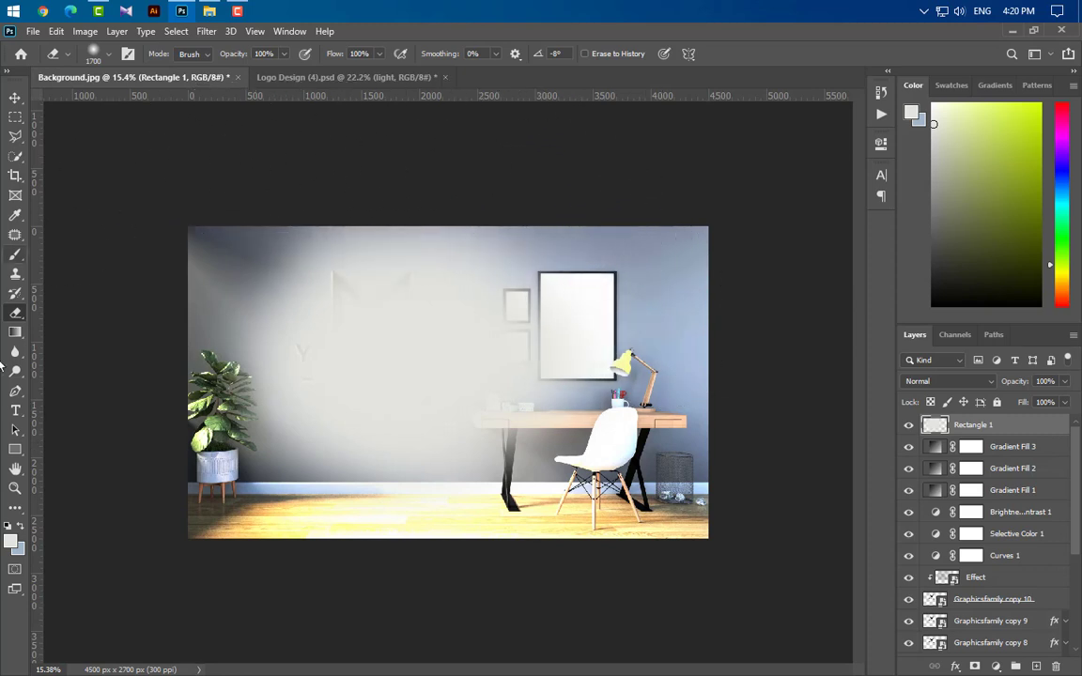
Step: Set the Rectangle 1 layer to Overlay blend mode at 10% opacity
key("ctrl+plus")
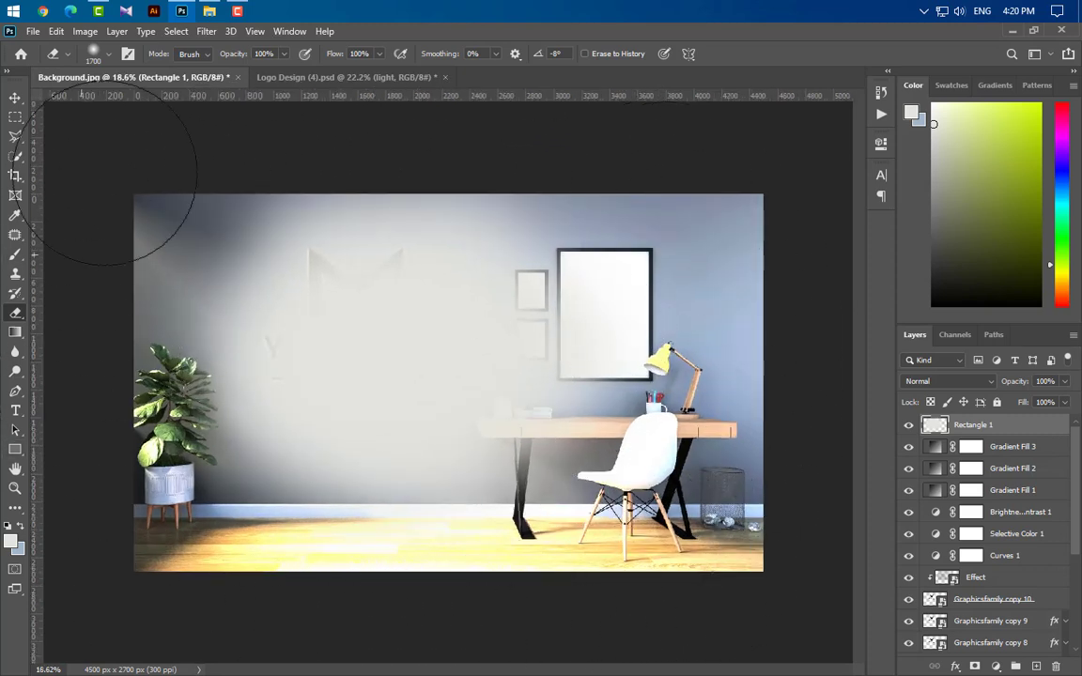
left_click(967, 380)
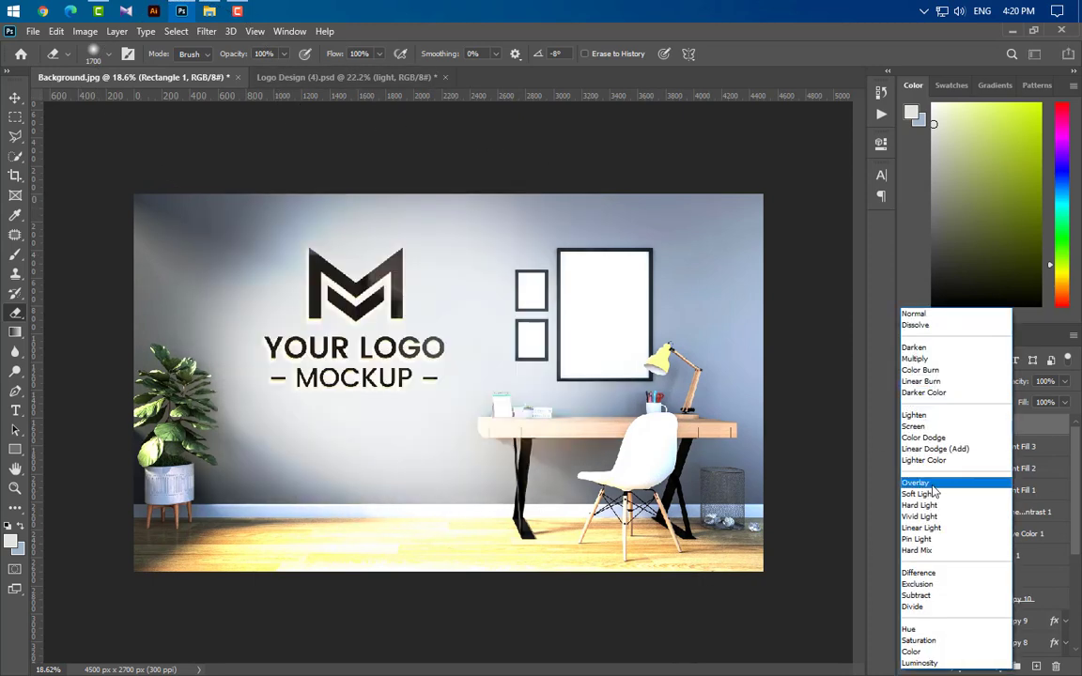
left_click(934, 482)
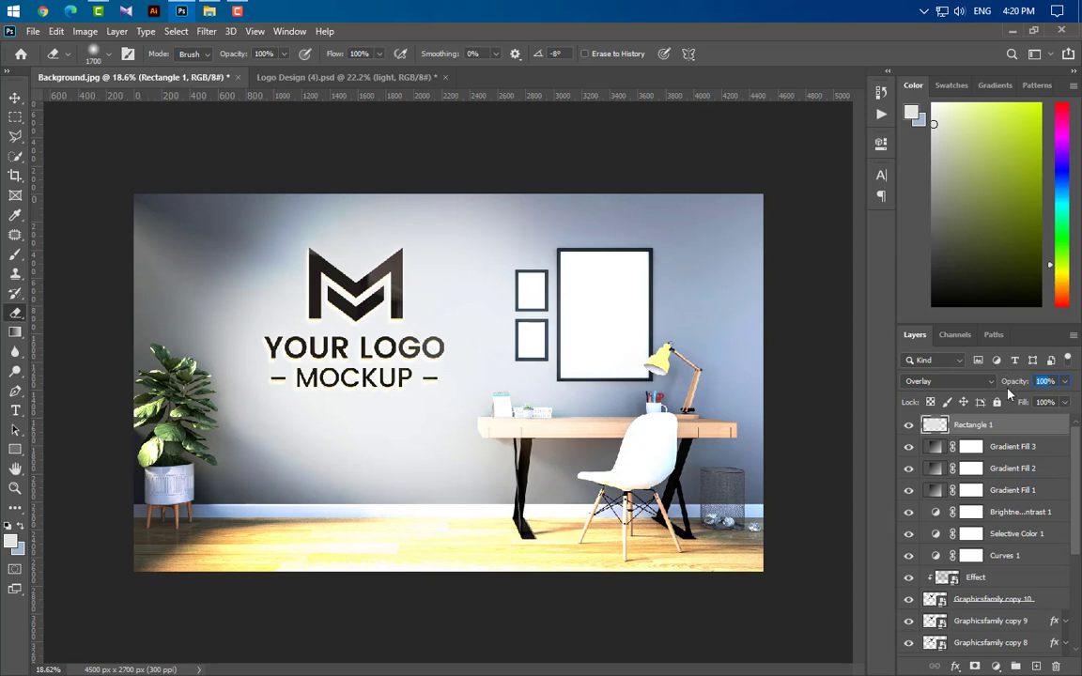
type("10")
key("Return")
Step: Add a Hue/Saturation adjustment layer above the rectangle
left_click(15, 98)
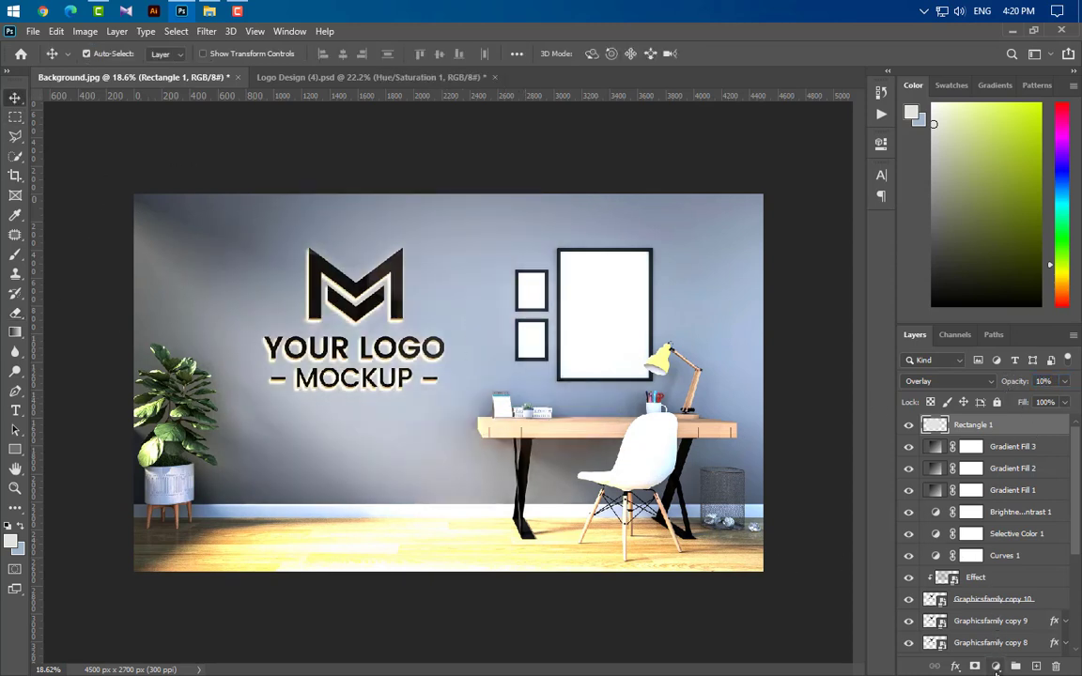
left_click(995, 667)
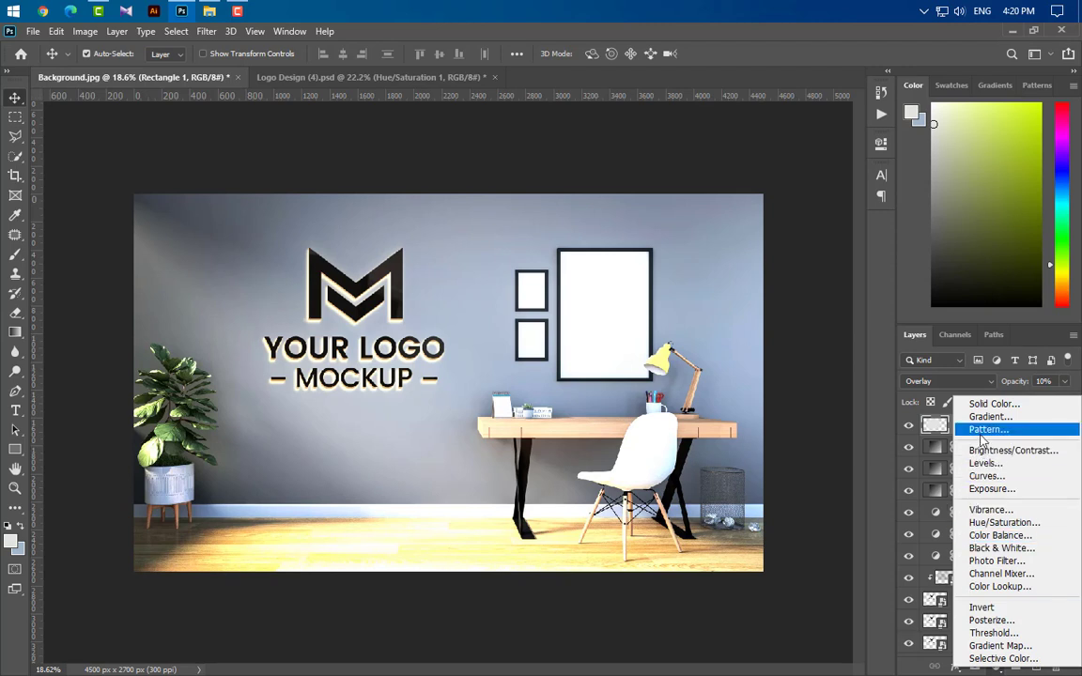
left_click(1003, 522)
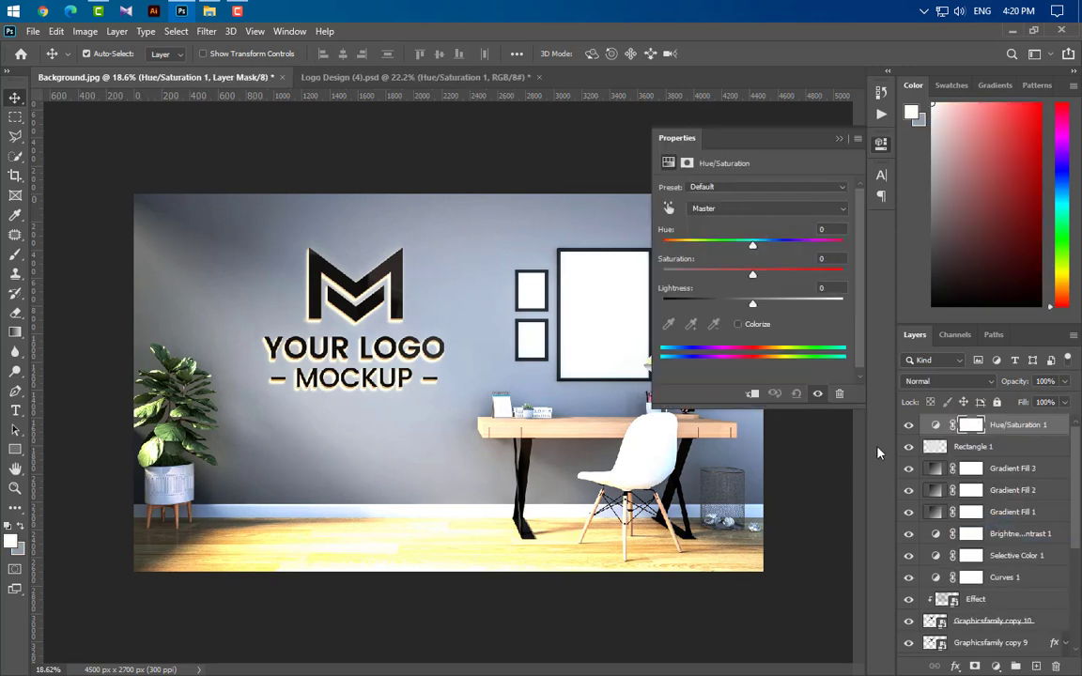
type("19")
left_click(837, 140)
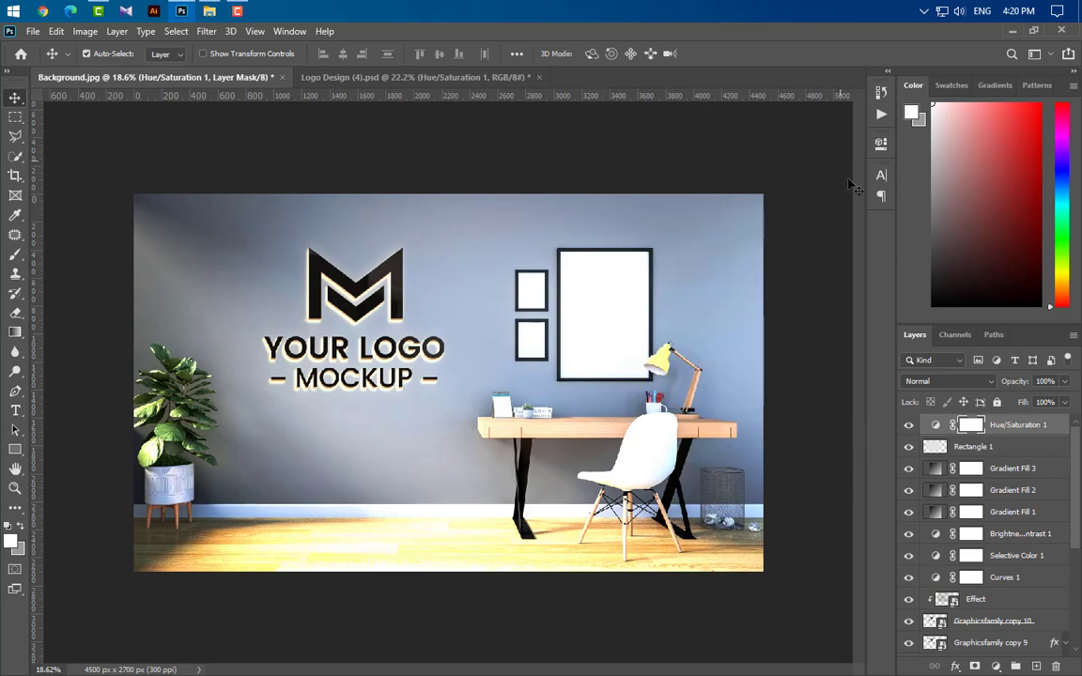
Step: Add a Curves adjustment layer and adjust the endpoints of its RGB, Red and Blue channel curves
left_click(997, 667)
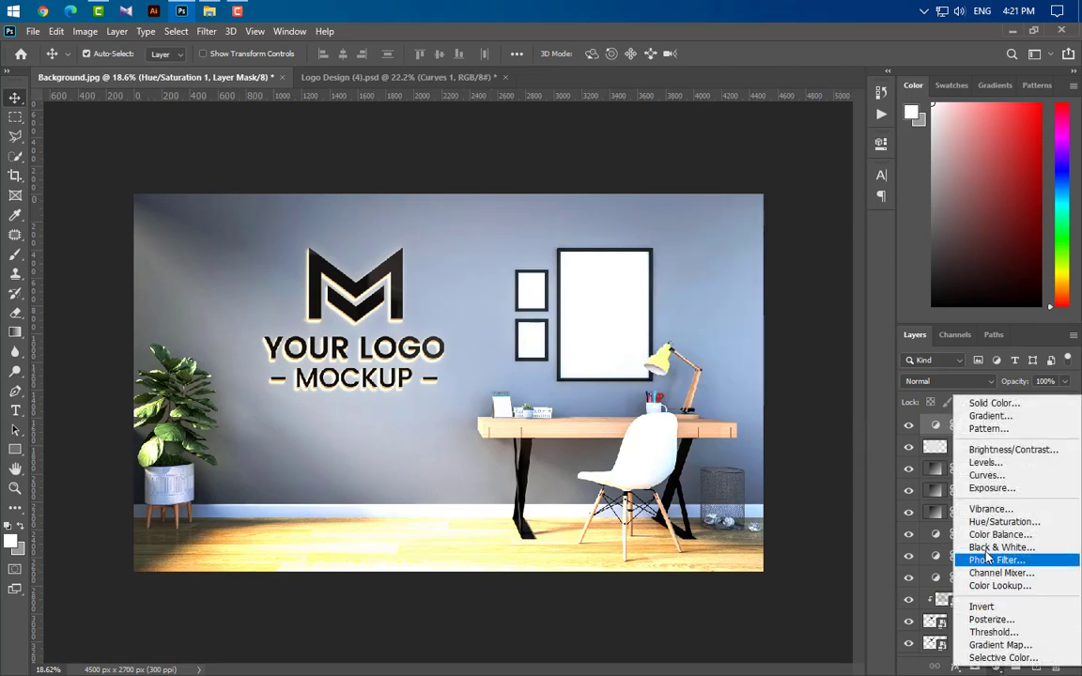
left_click(916, 432)
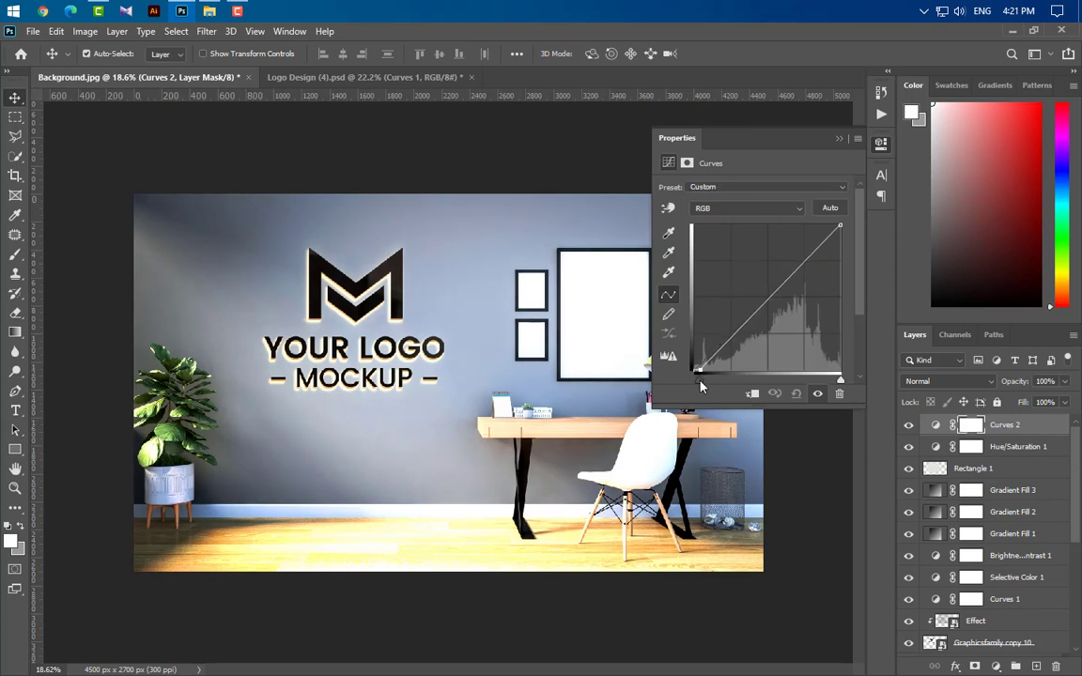
left_click_drag(695, 380, 699, 381)
left_click(744, 208)
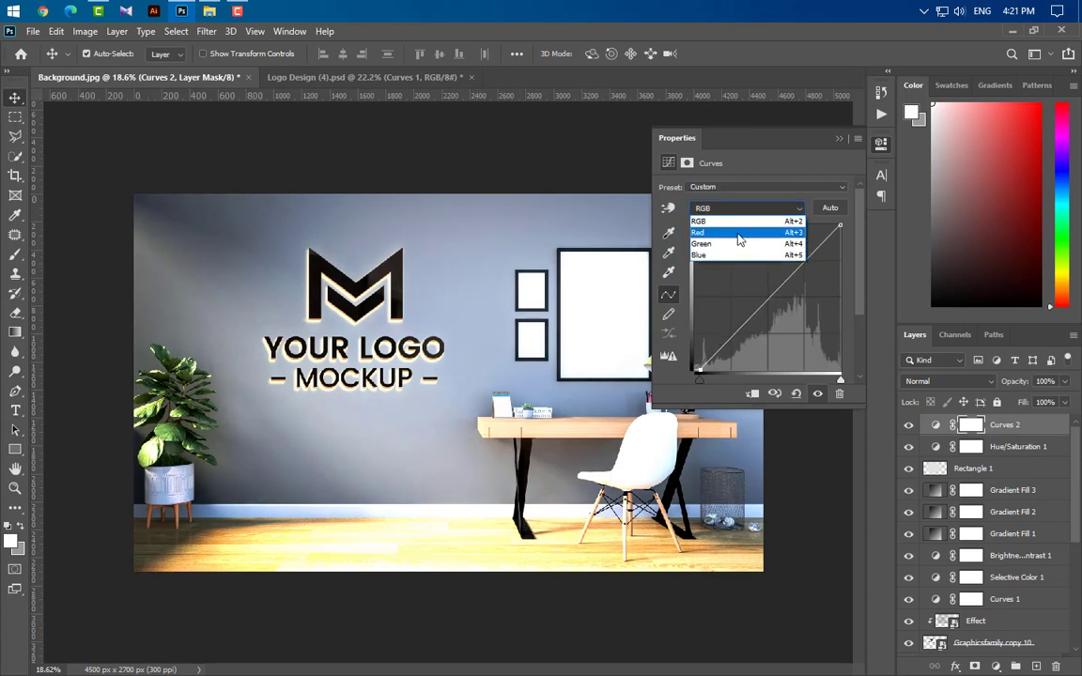
left_click(739, 233)
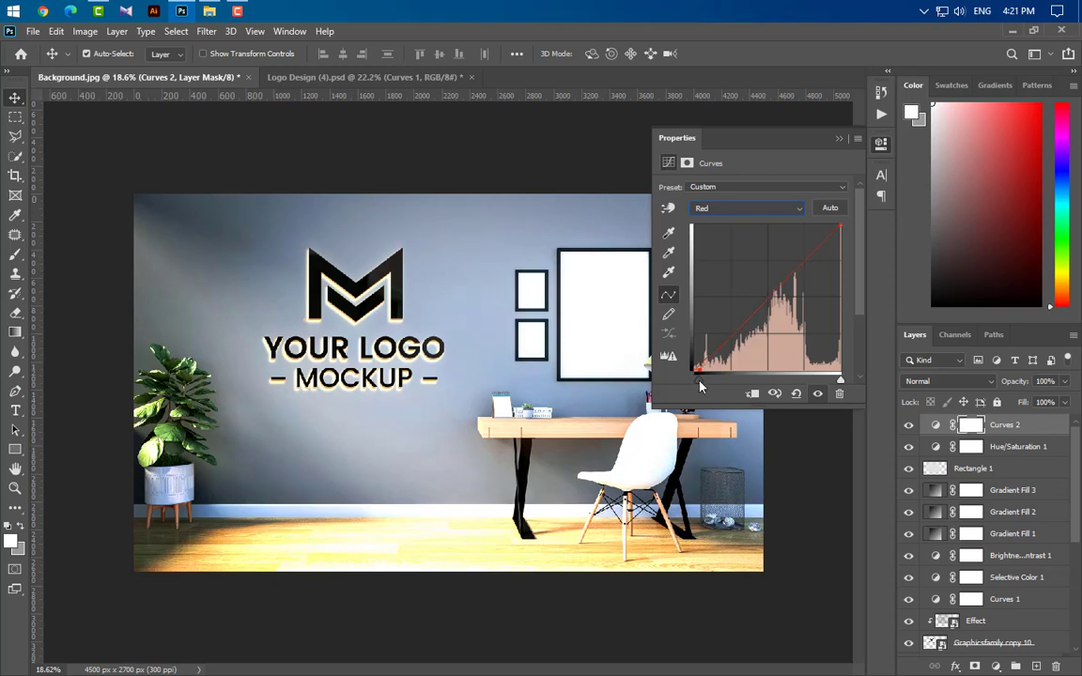
left_click(732, 211)
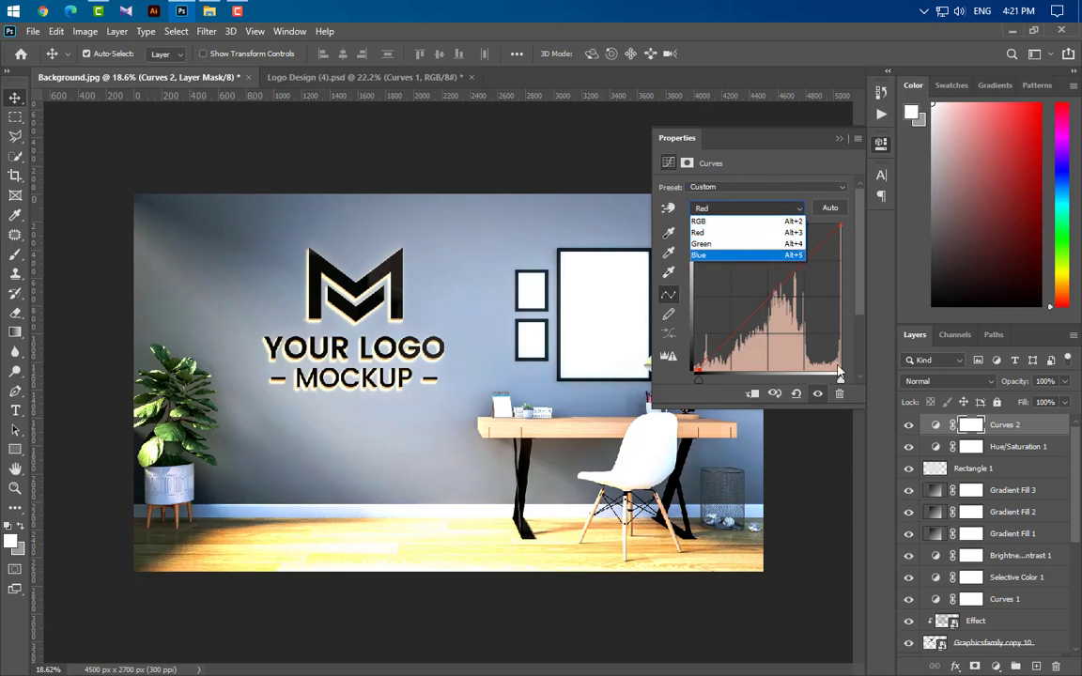
left_click(744, 260)
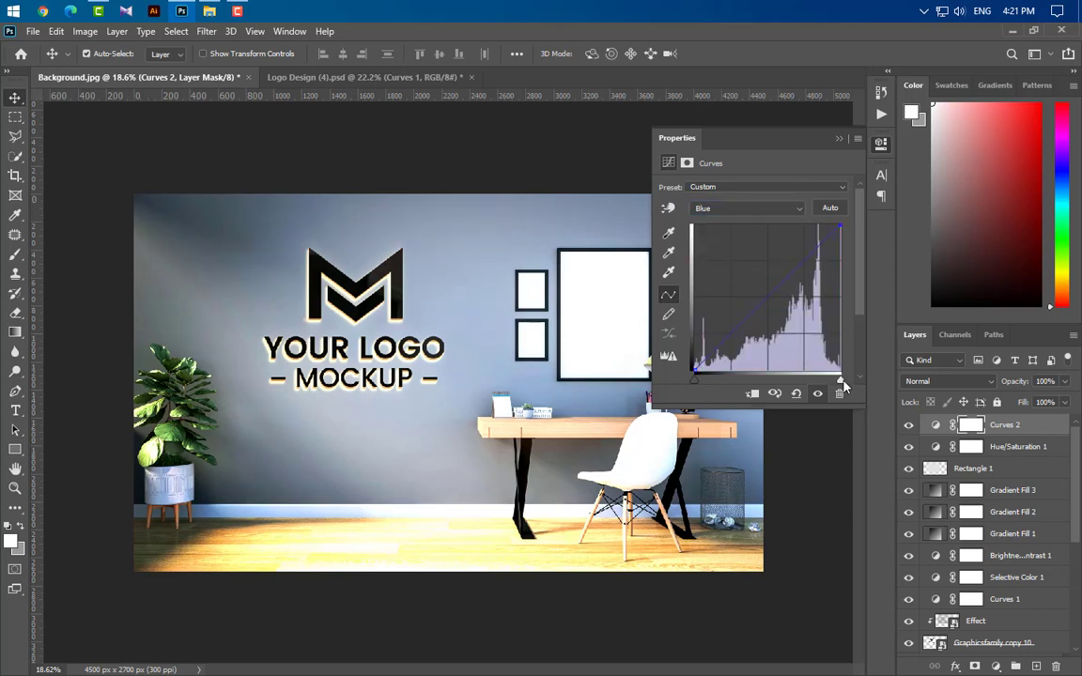
left_click(833, 155)
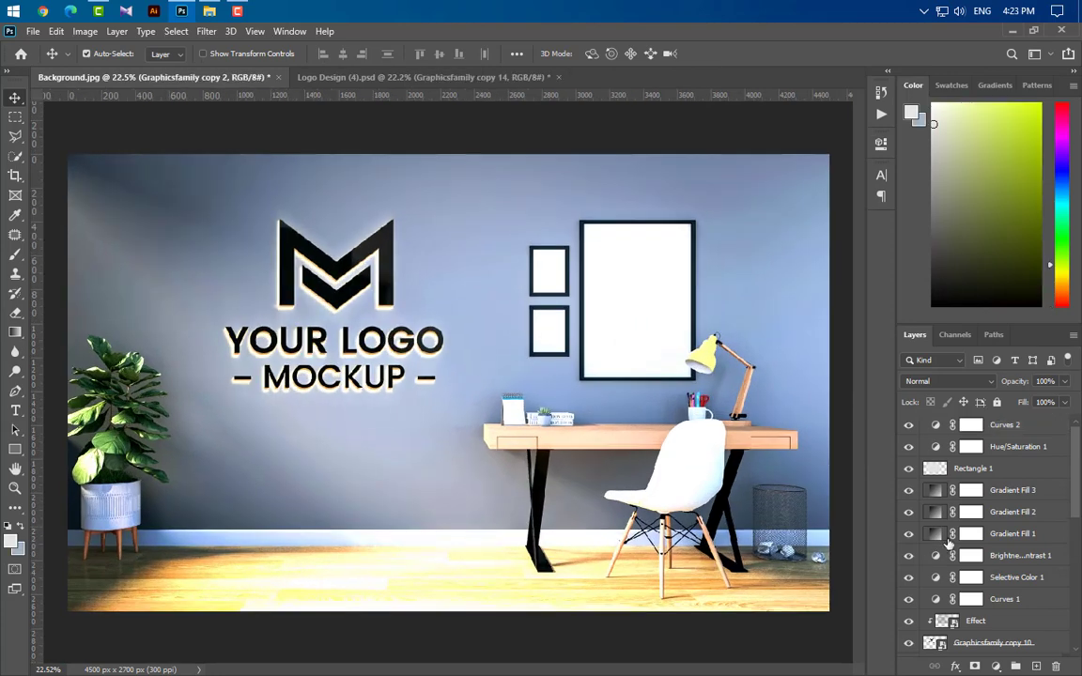
Step: Inspect the lower logo layers and the effects applied to Graphicsfamily copy 2
scroll(986, 526, "down", 10)
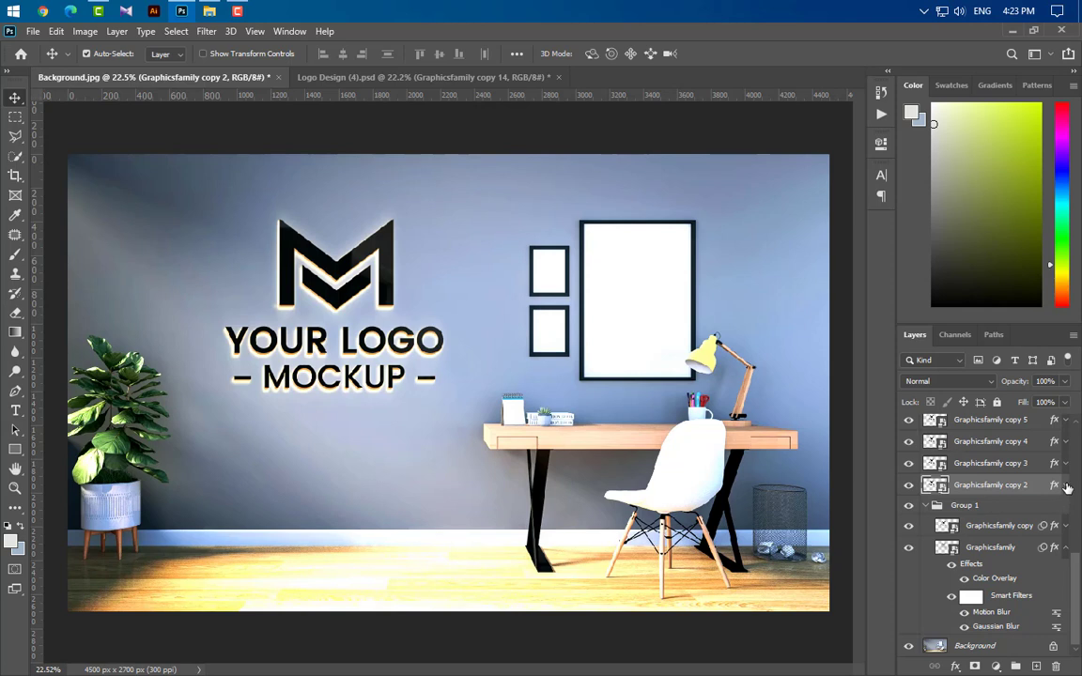
left_click(1009, 547)
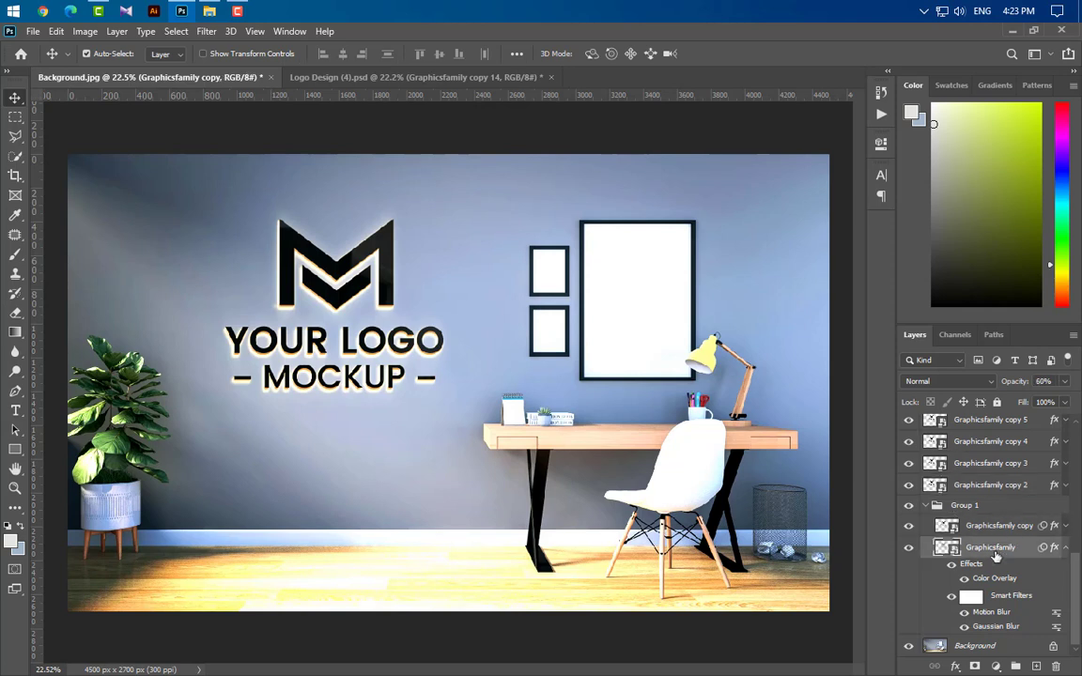
left_click(1066, 484)
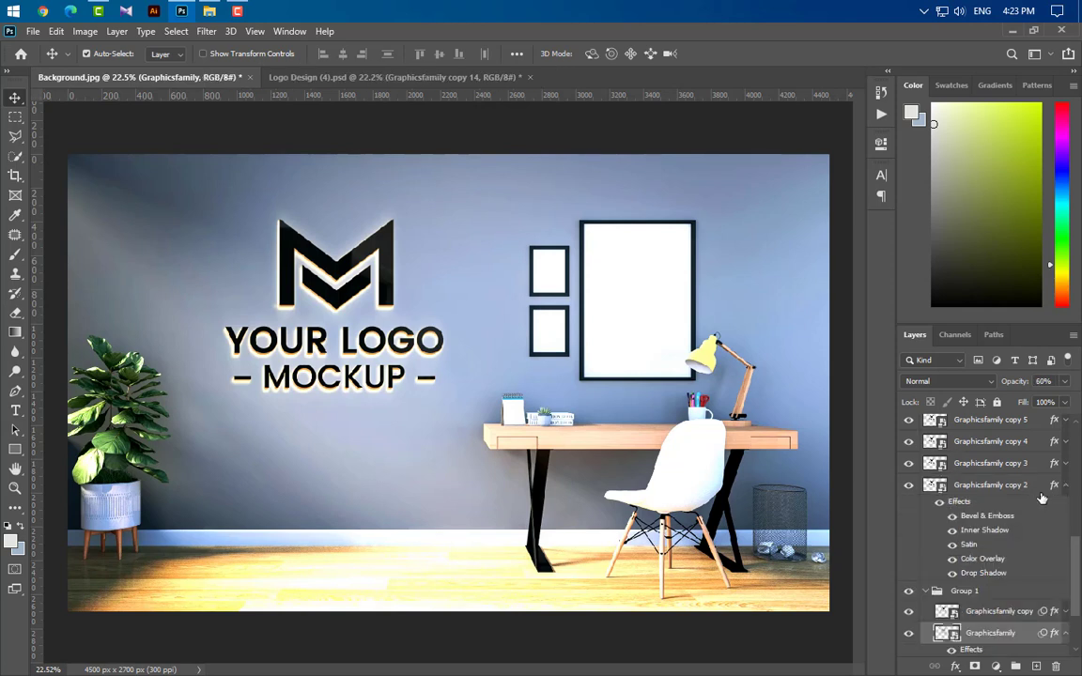
Step: Inspect the effects on the Graphicsfamily copy 2 and copy 3 layers
left_click(992, 488)
left_click(1065, 464)
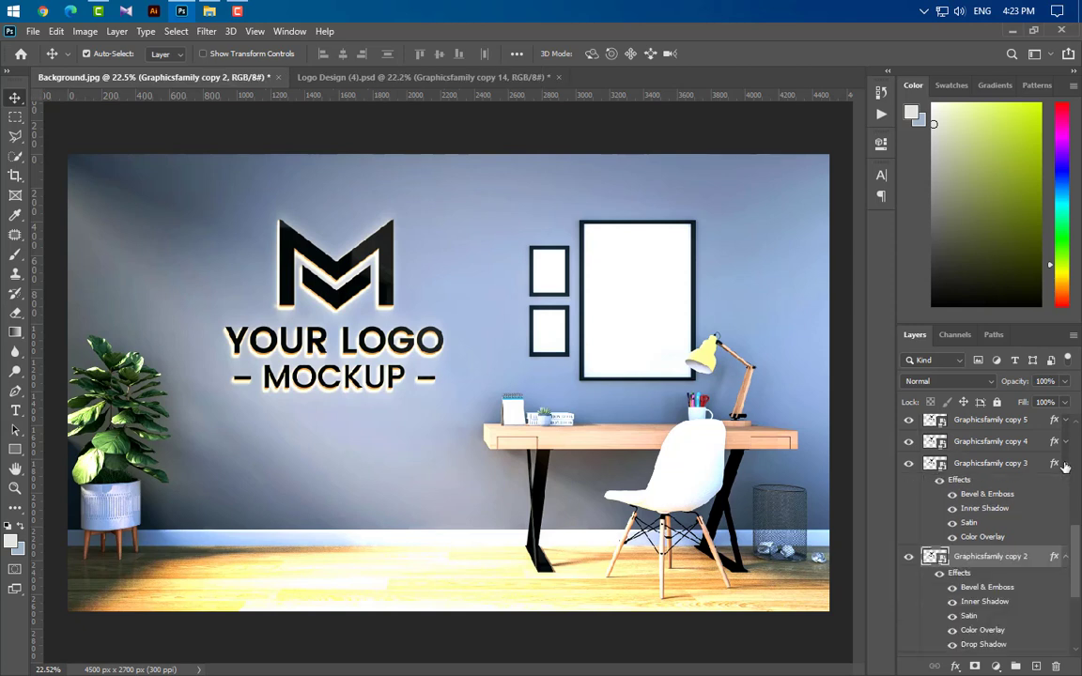
left_click(1065, 464)
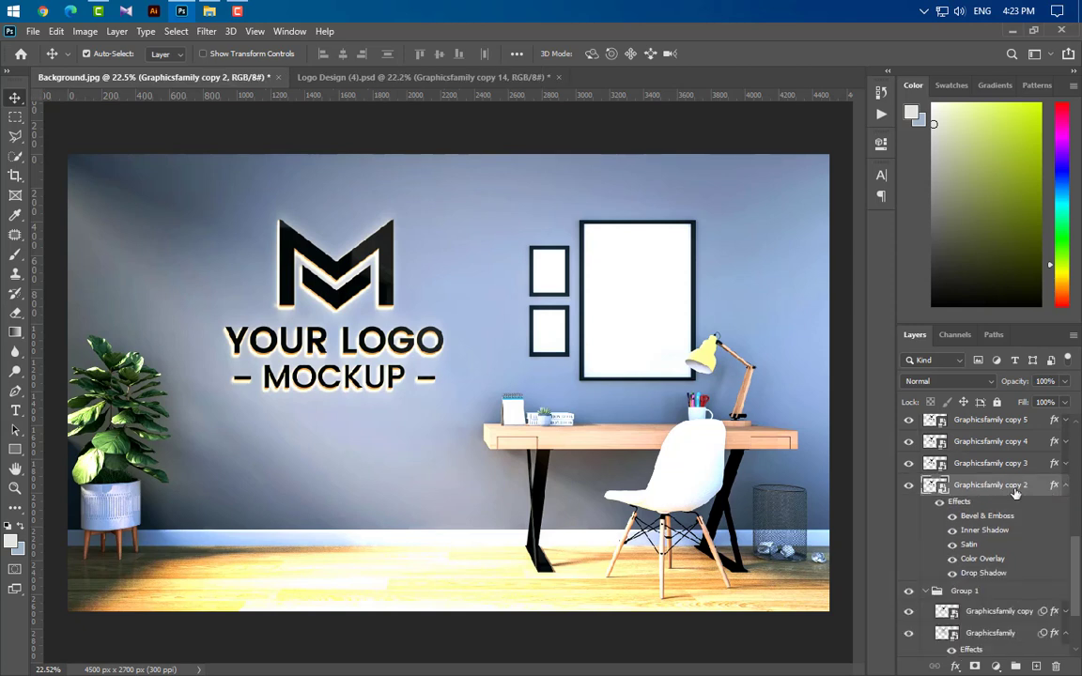
scroll(1016, 494, "up", 8)
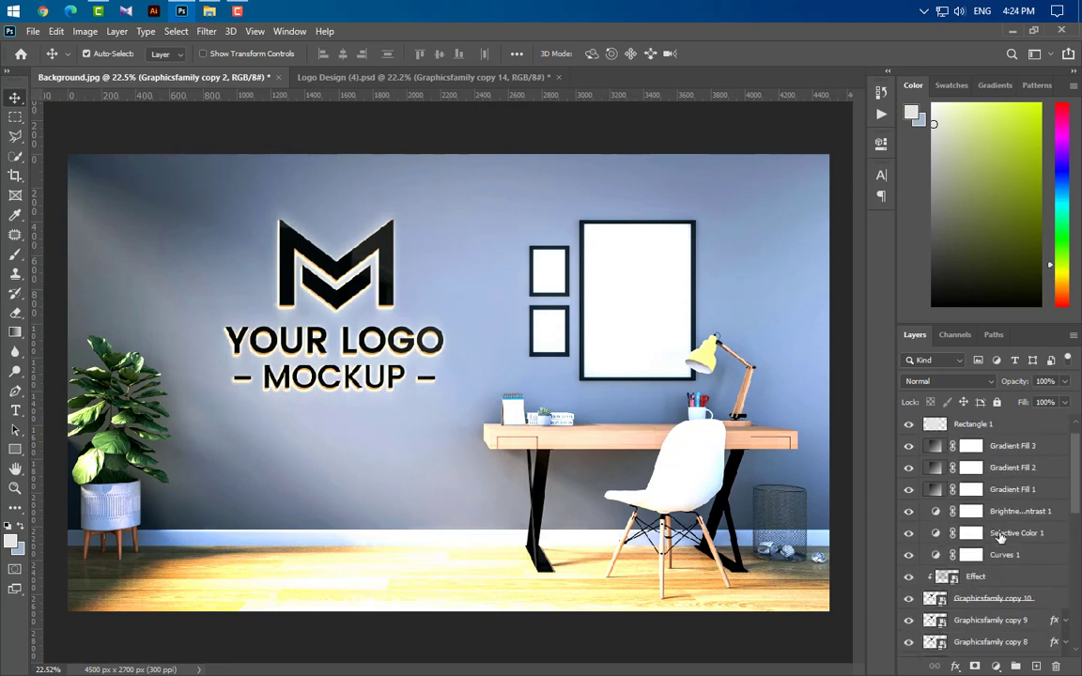
Step: Set the Effect layer's opacity to 50%
left_click(1024, 476)
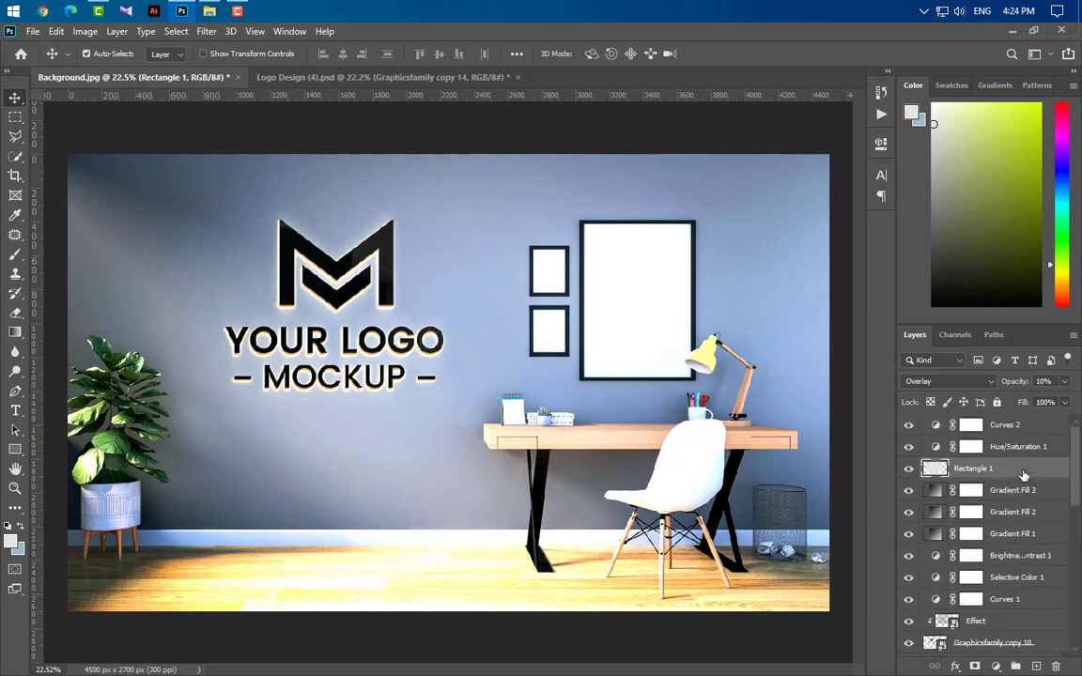
left_click(1015, 624)
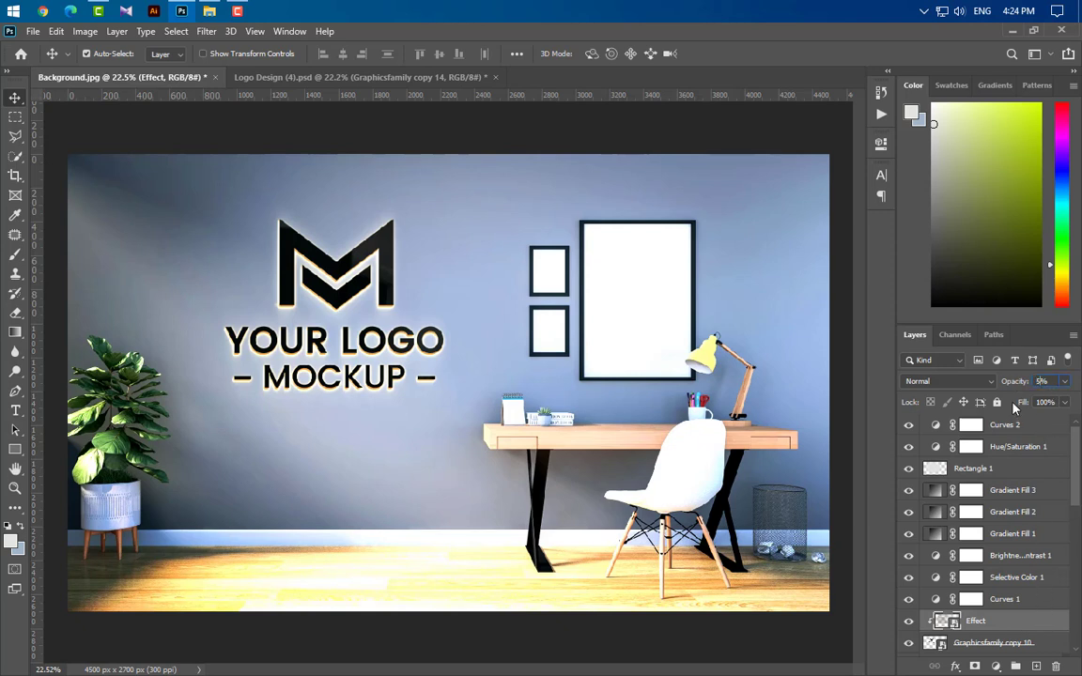
type("50")
Step: Free-transform the Effect layer and nudge it slightly down and left
key("ctrl+t")
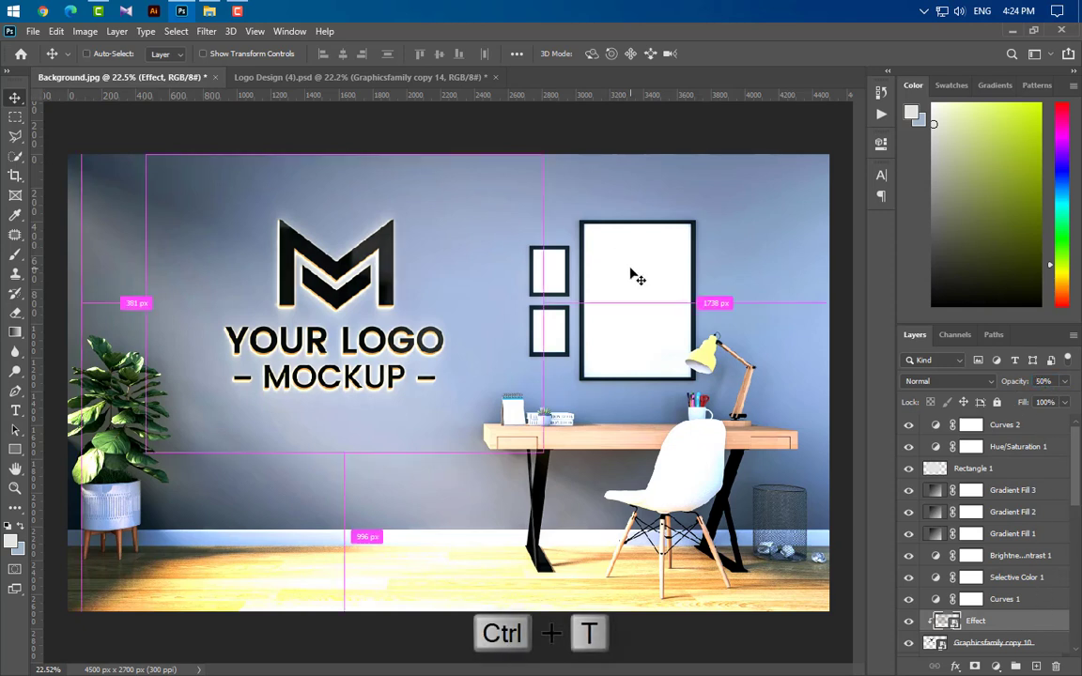
key("ctrl+t")
left_click_drag(487, 301, 478, 306)
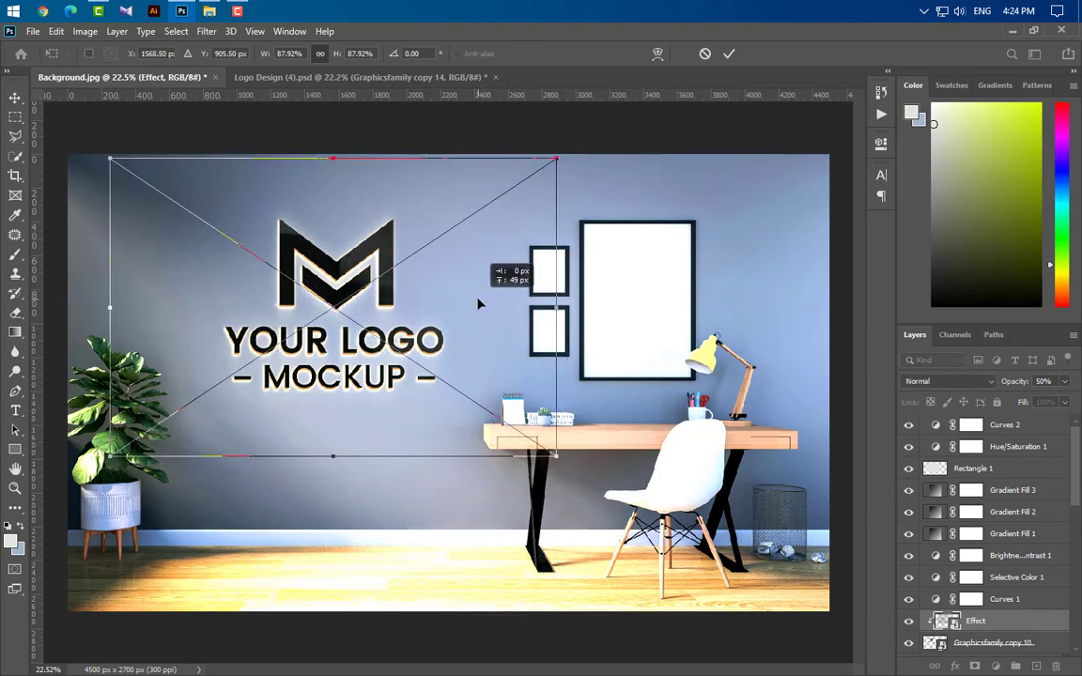
left_click(728, 54)
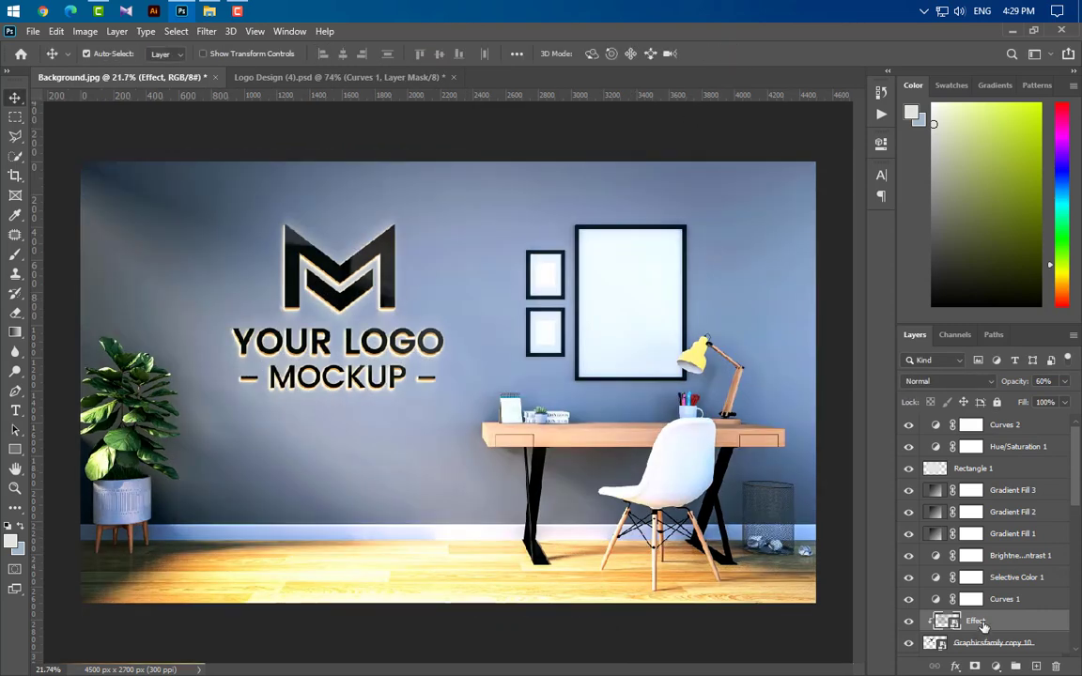
Step: Duplicate the top Graphicsfamily layer and move the copy to the top of the layer stack
scroll(980, 623, "down", 2)
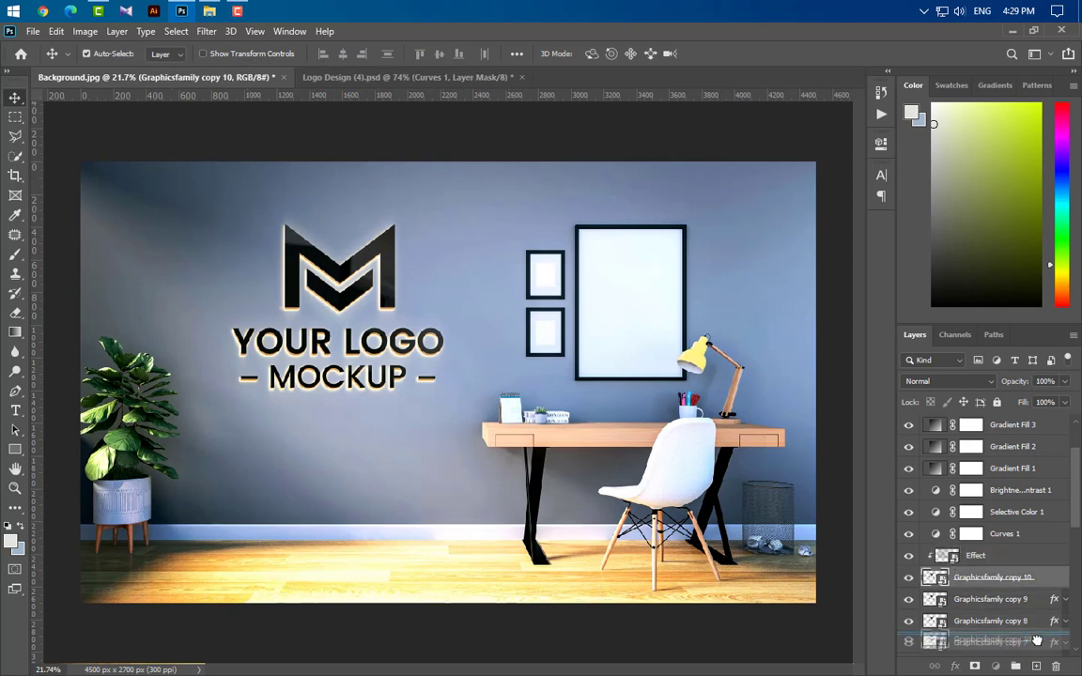
left_click_drag(1057, 577, 1050, 613)
left_click_drag(1040, 566, 1010, 416)
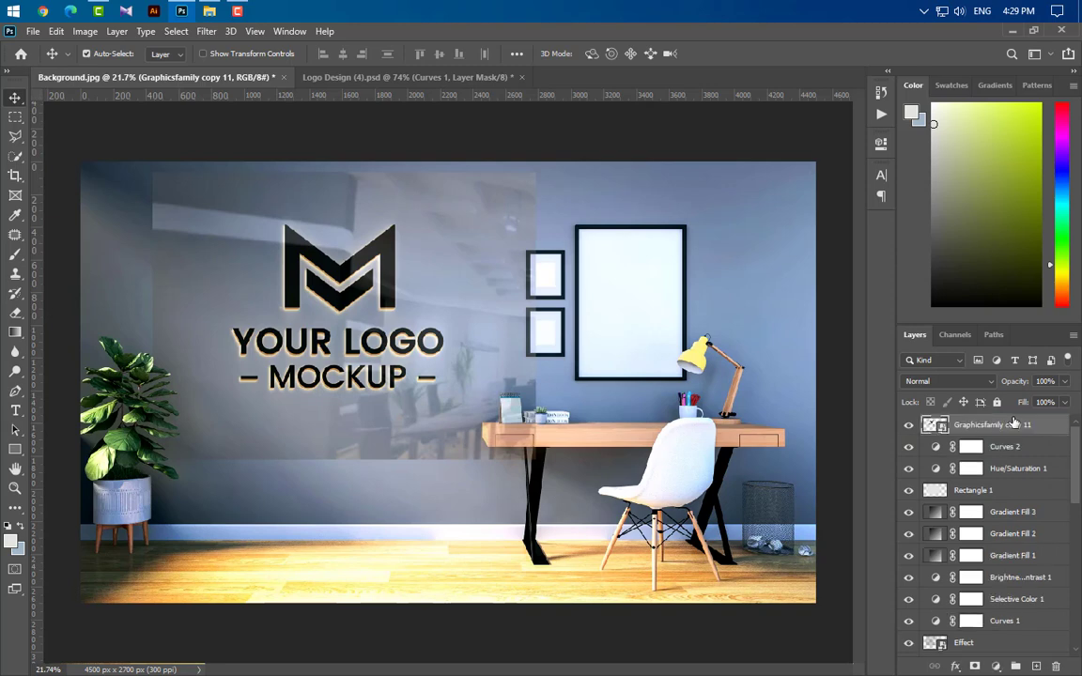
Step: Create a clipping mask to clip the Effect layer to the logo layer below it
scroll(999, 635, "down", 1)
right_click(1003, 601)
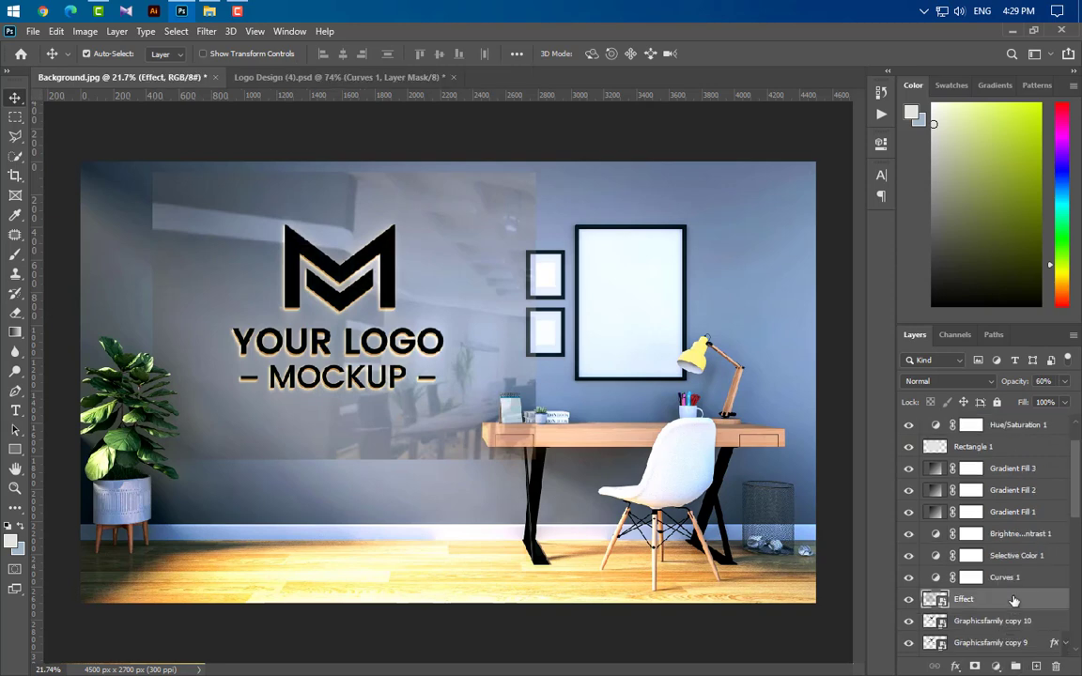
left_click(874, 363)
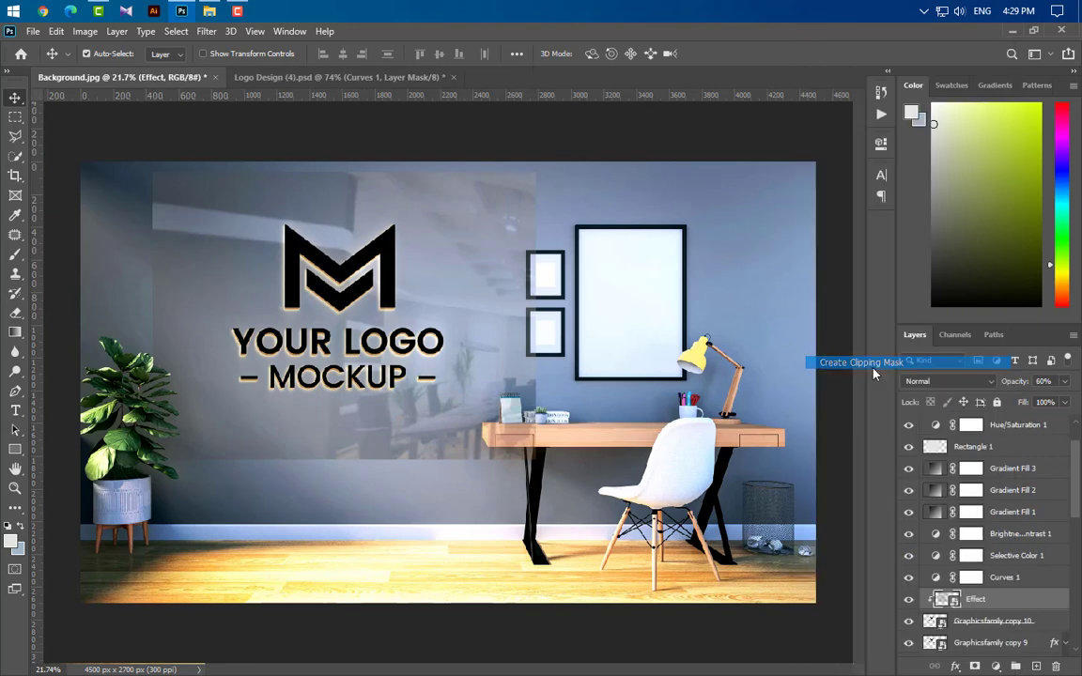
Step: Set the Graphicsfamily copy 11 layer's opacity and fill to 0%
left_click(1016, 424)
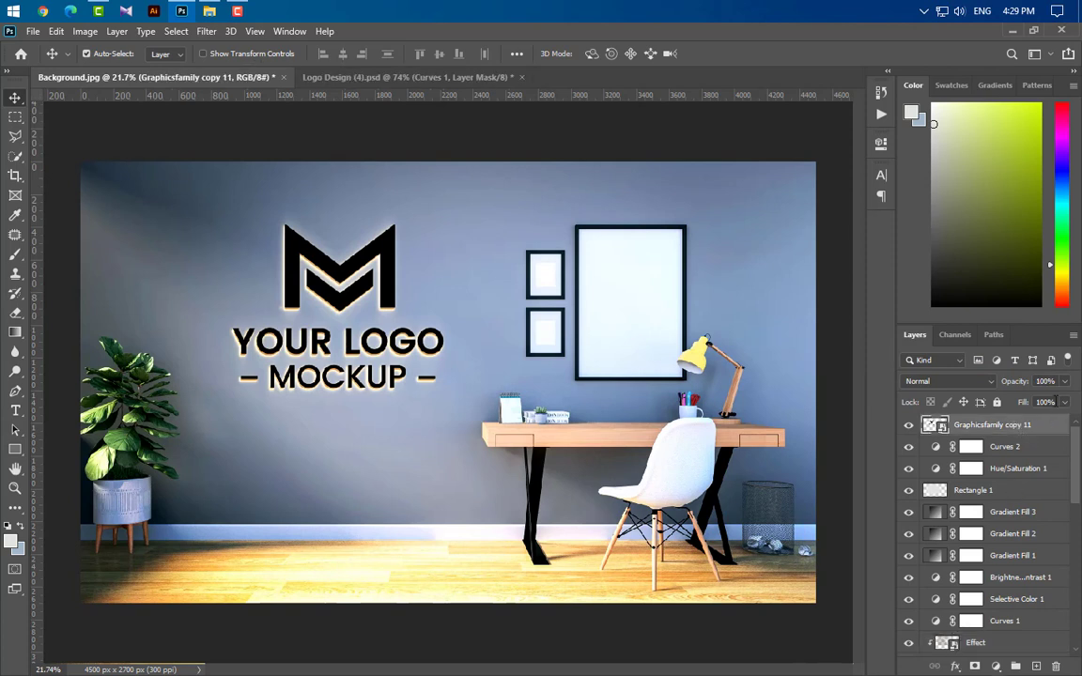
left_click_drag(1065, 382, 869, 360)
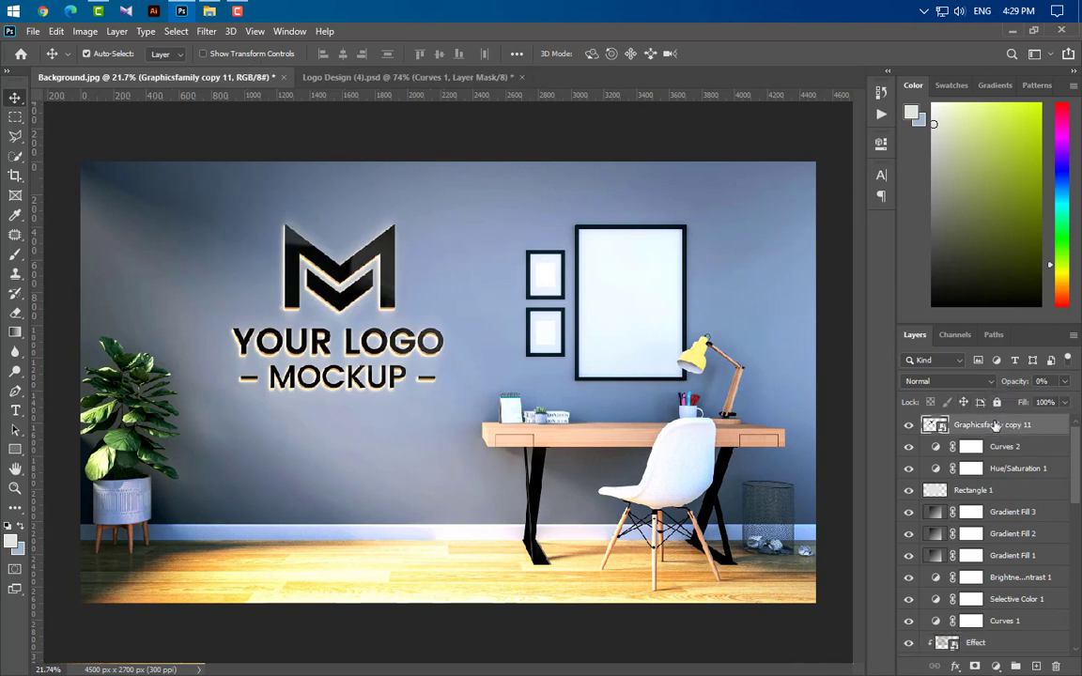
left_click(1064, 402)
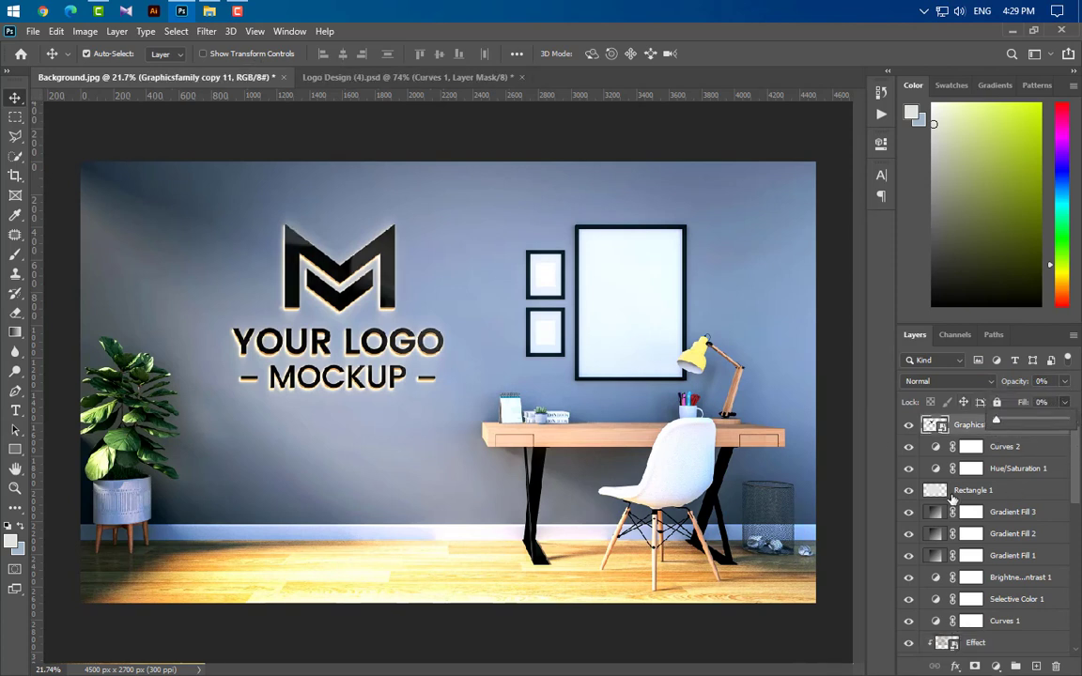
left_click(964, 425)
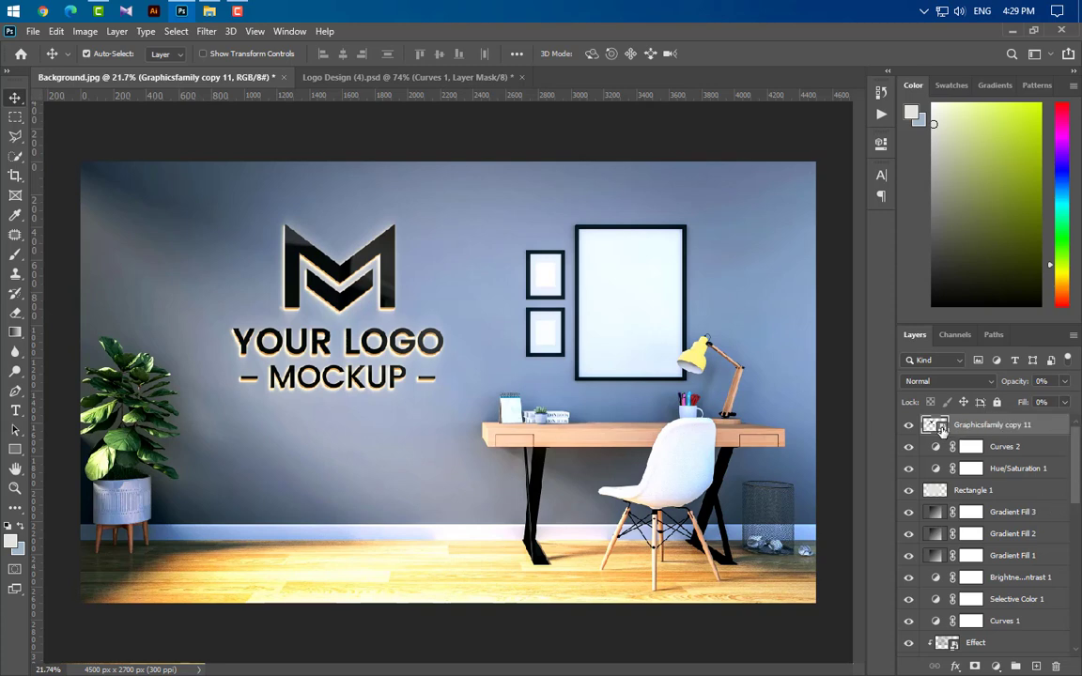
Step: Open the logo smart object and drag Logo PNG from File Explorer into it
double_click(939, 427)
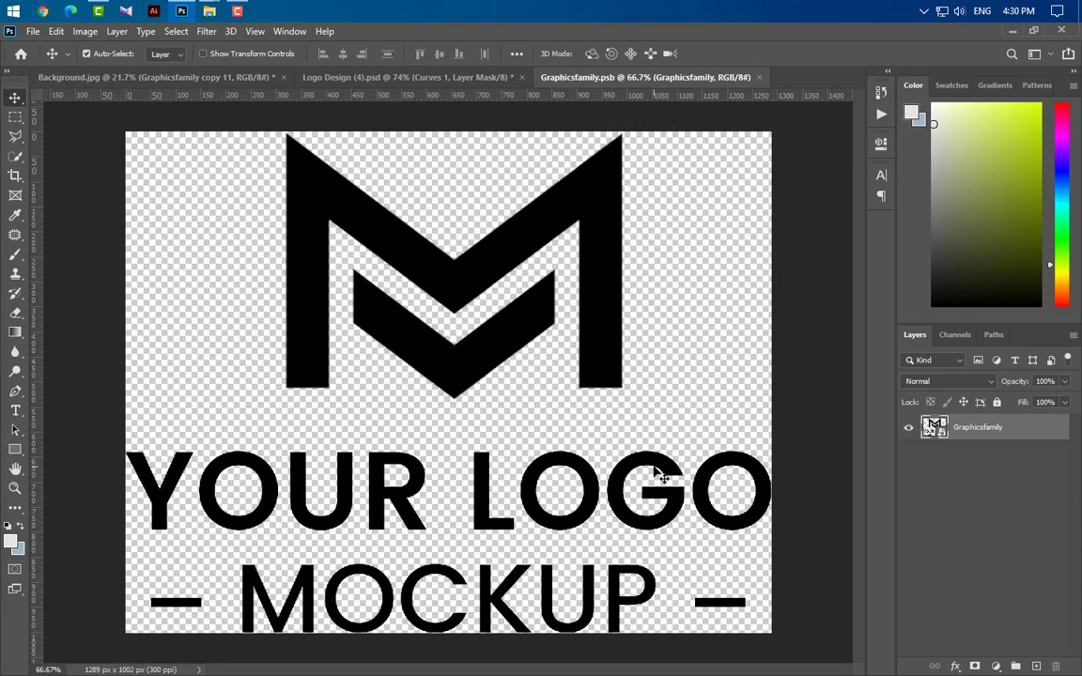
left_click(182, 12)
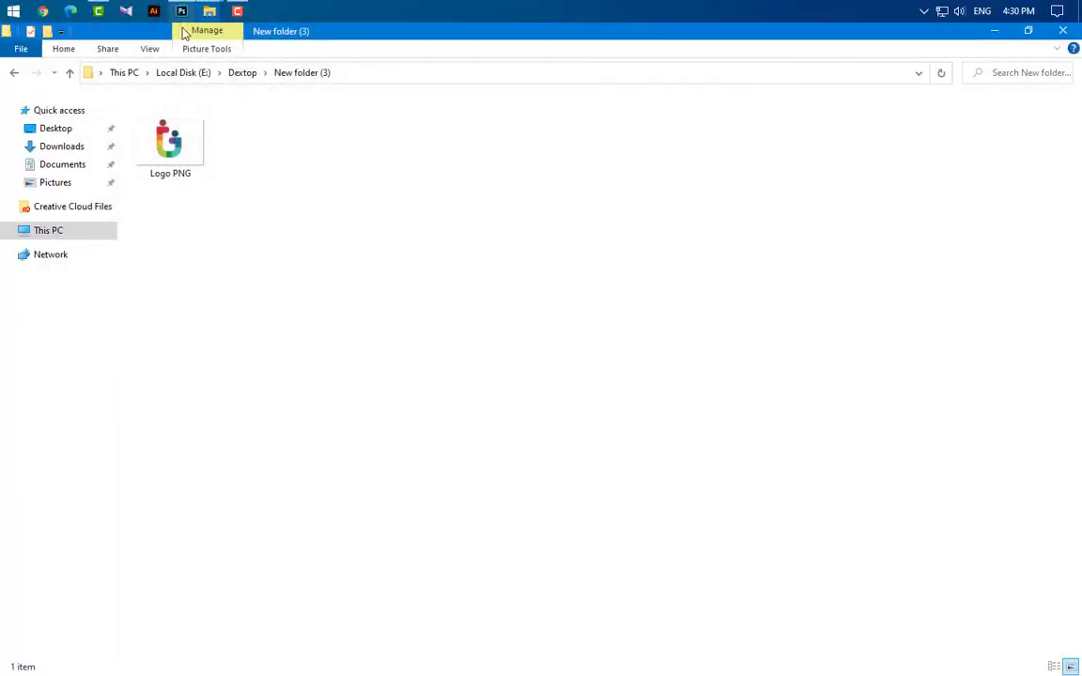
left_click_drag(177, 152, 473, 510)
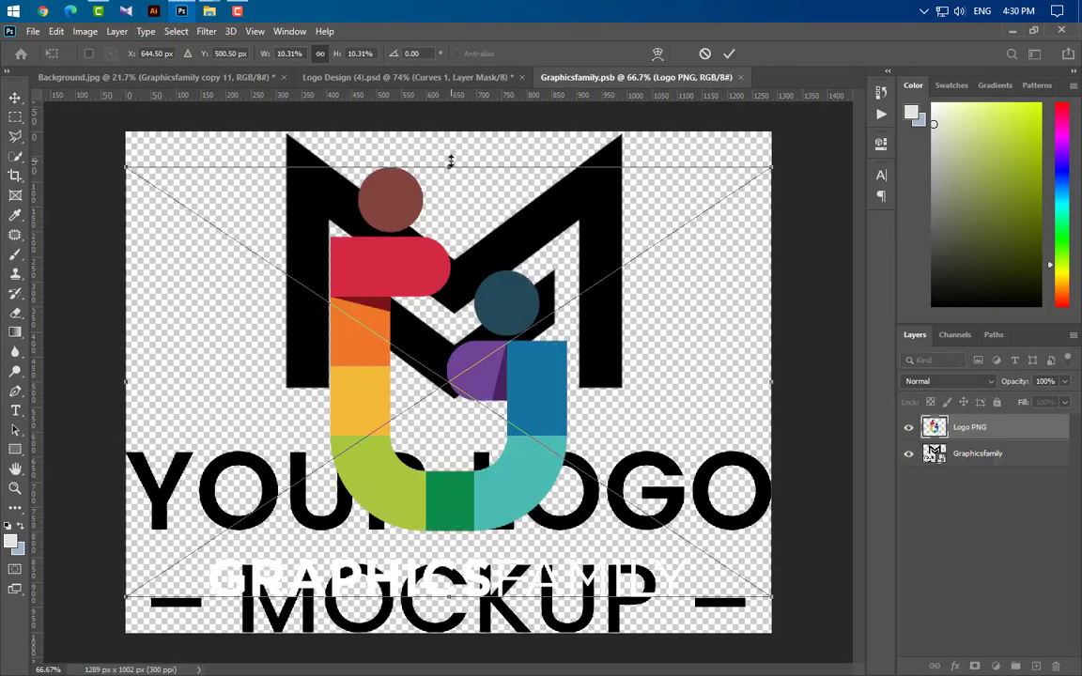
Step: Scale the placed Logo PNG up to about 12% and commit the transform
left_click_drag(450, 161, 450, 127)
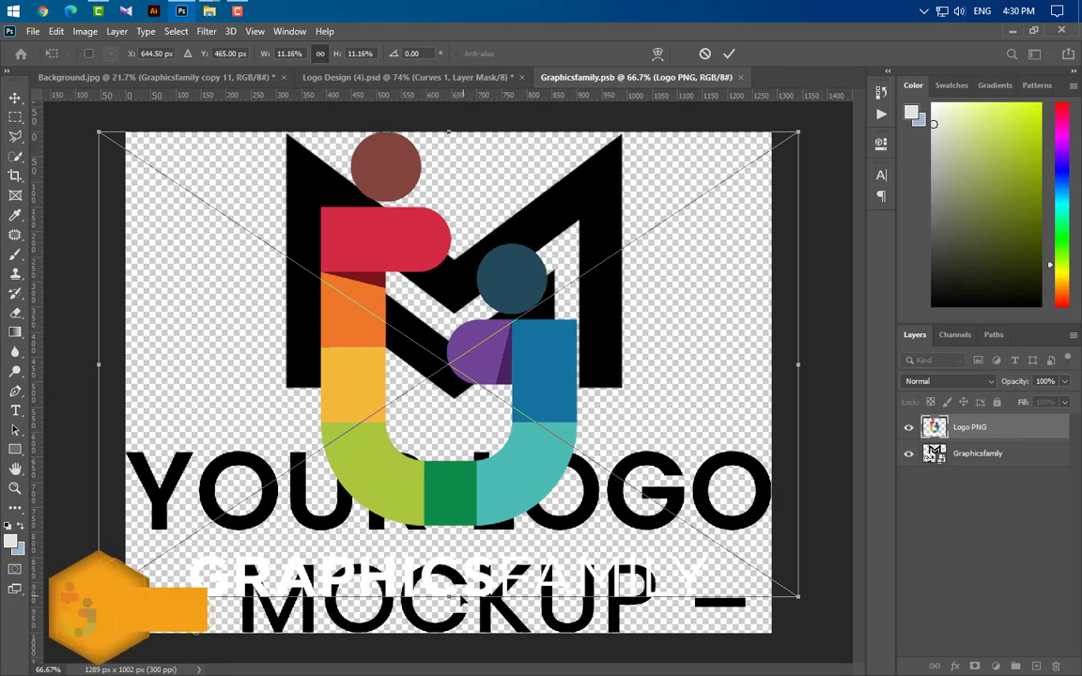
left_click_drag(451, 598, 454, 635)
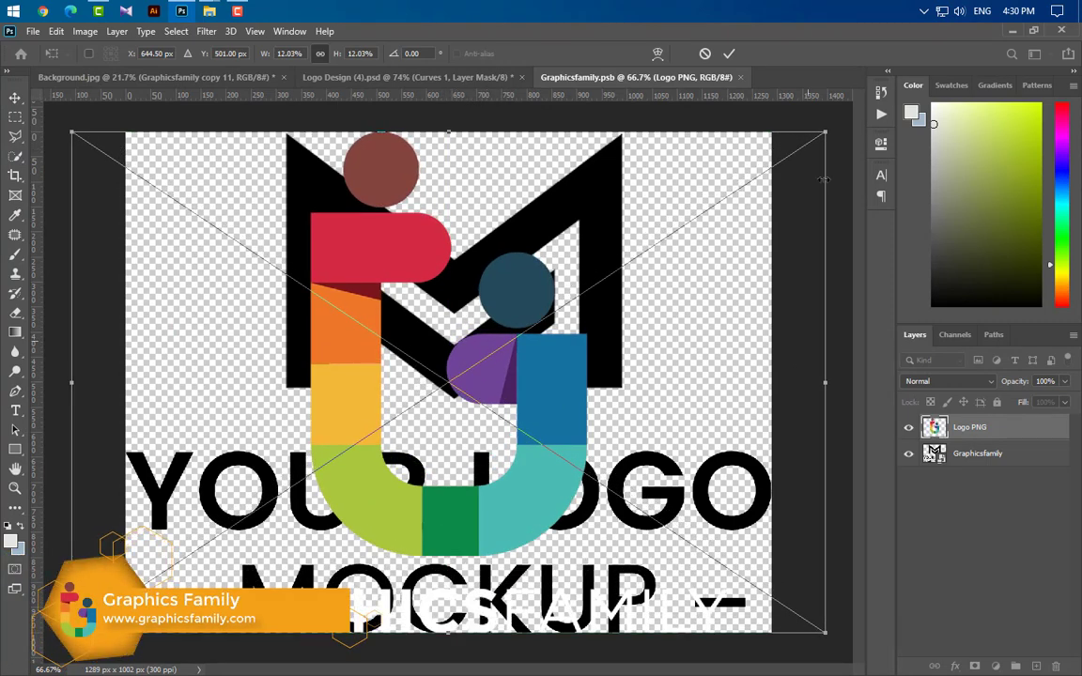
key("Return")
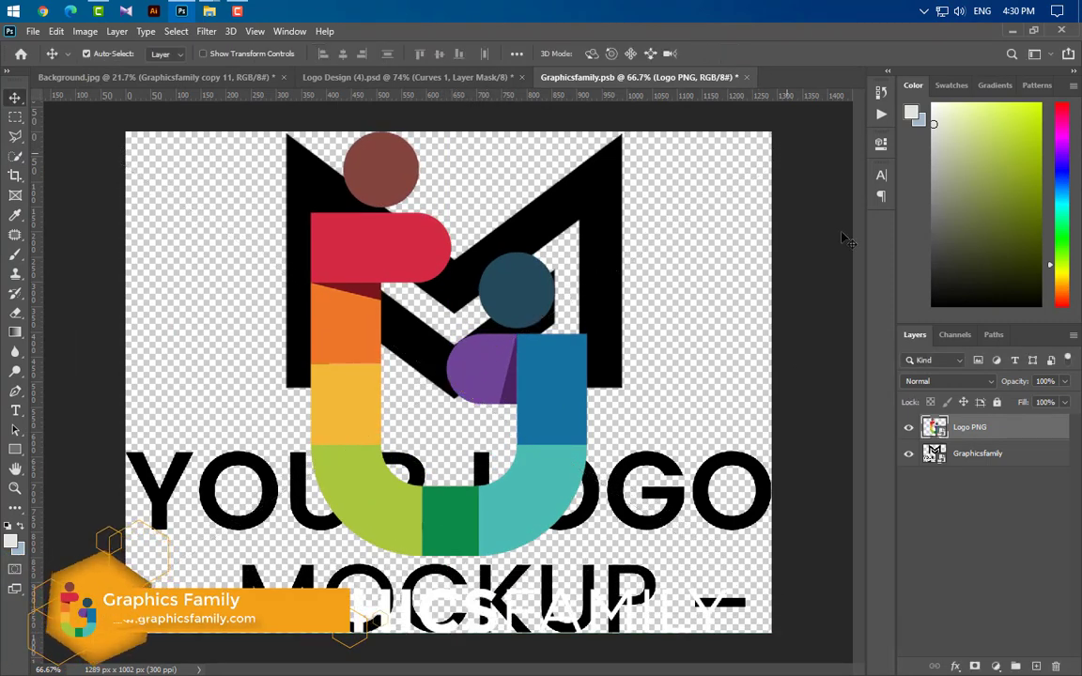
Step: Hide the original Graphicsfamily layer, then close the smart object and save its changes
left_click(910, 457)
left_click(747, 77)
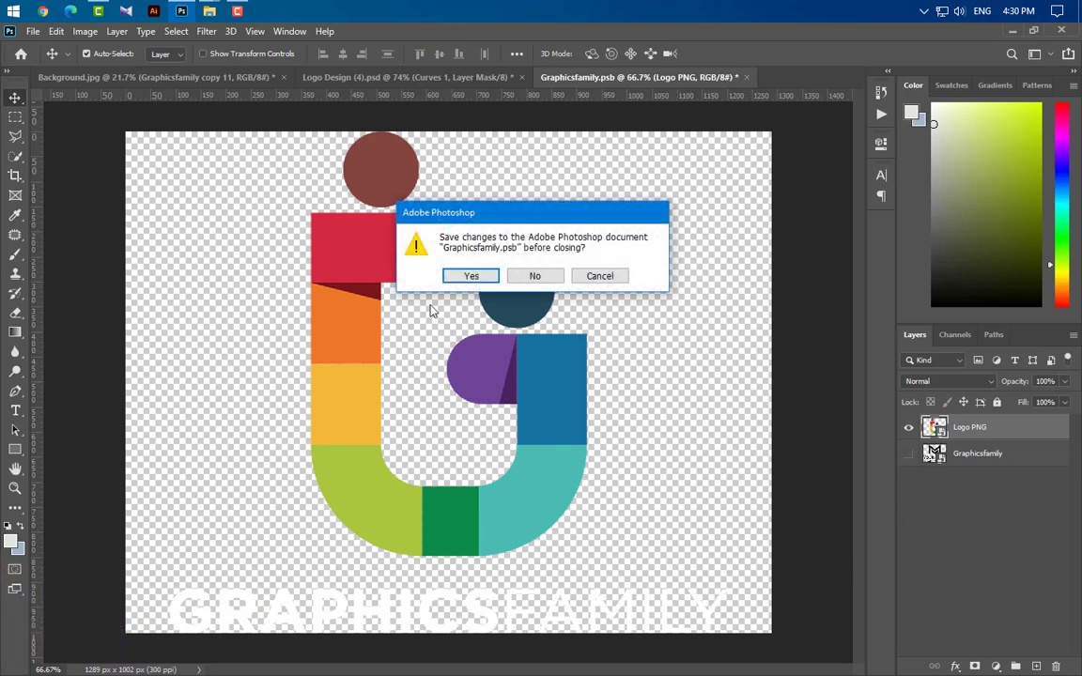
left_click(471, 275)
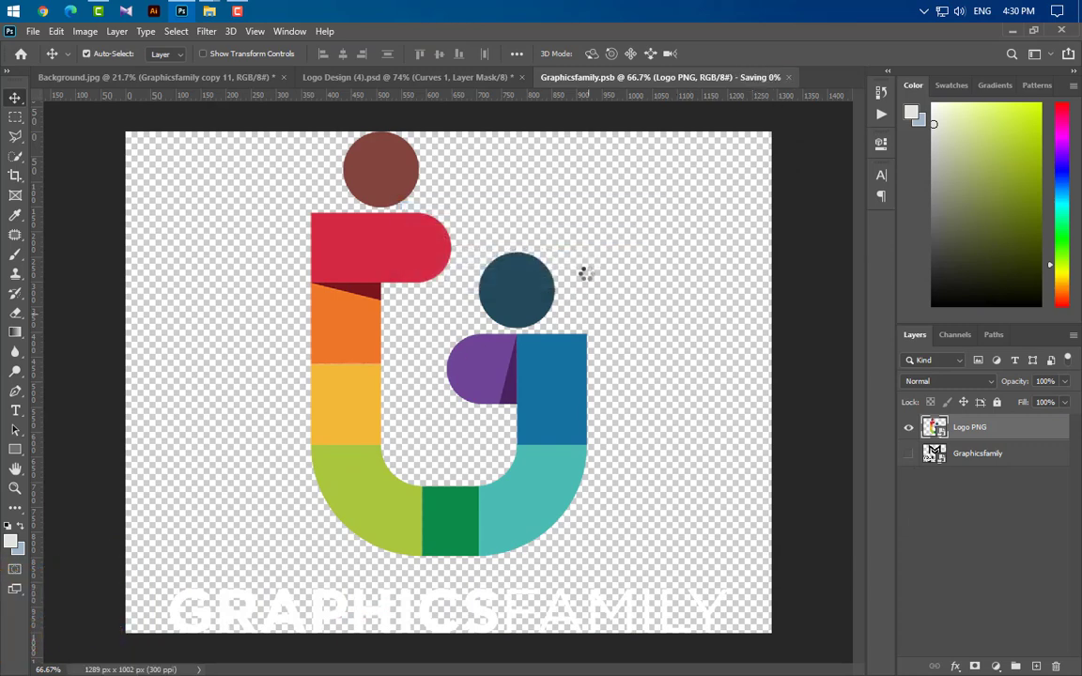